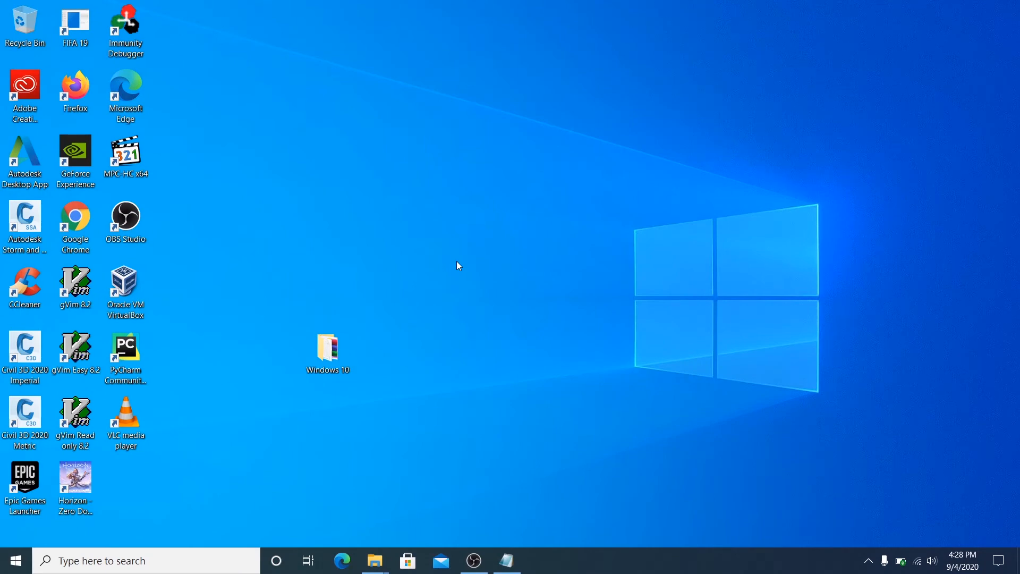
# Extract the Beautify your desktop archive in the Windows 10 folder into its own subfolder and open that subfolder.
pyautogui.hotkey('alt', 'Tab')
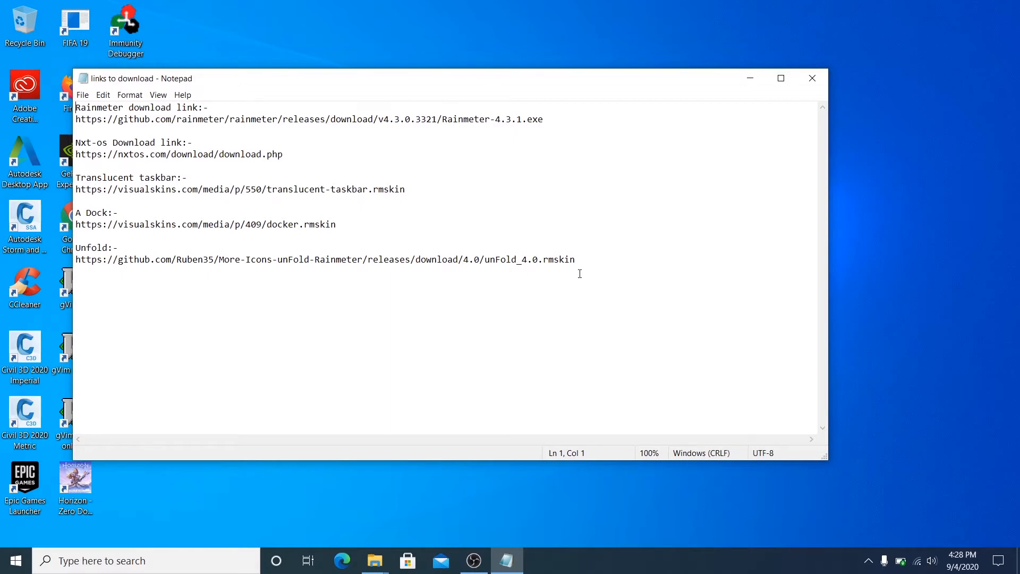
pyautogui.hotkey('alt', 'Tab')
pyautogui.hotkey('alt', 'Tab')
pyautogui.hotkey('alt', 'Tab')
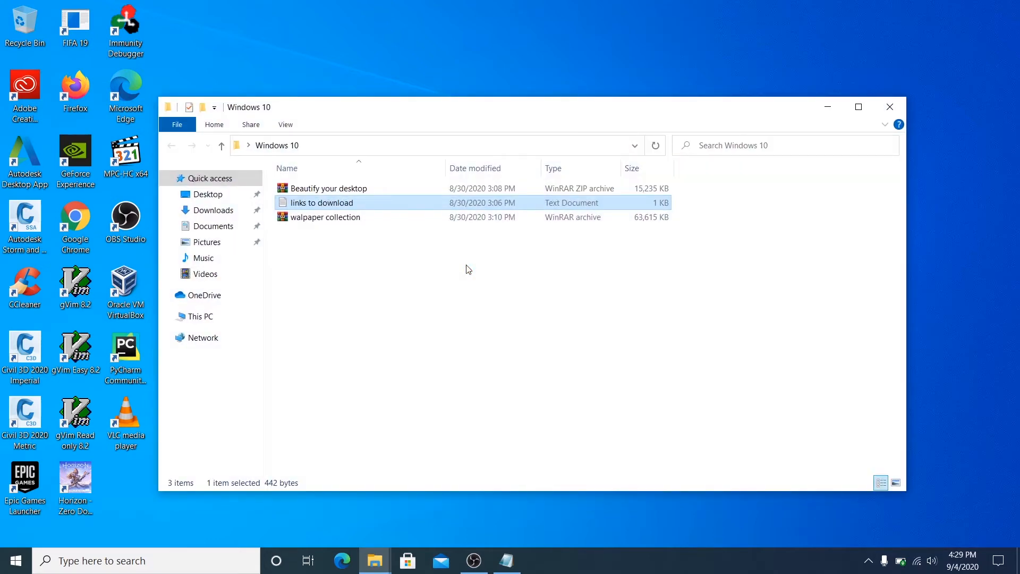
pyautogui.click(336, 192)
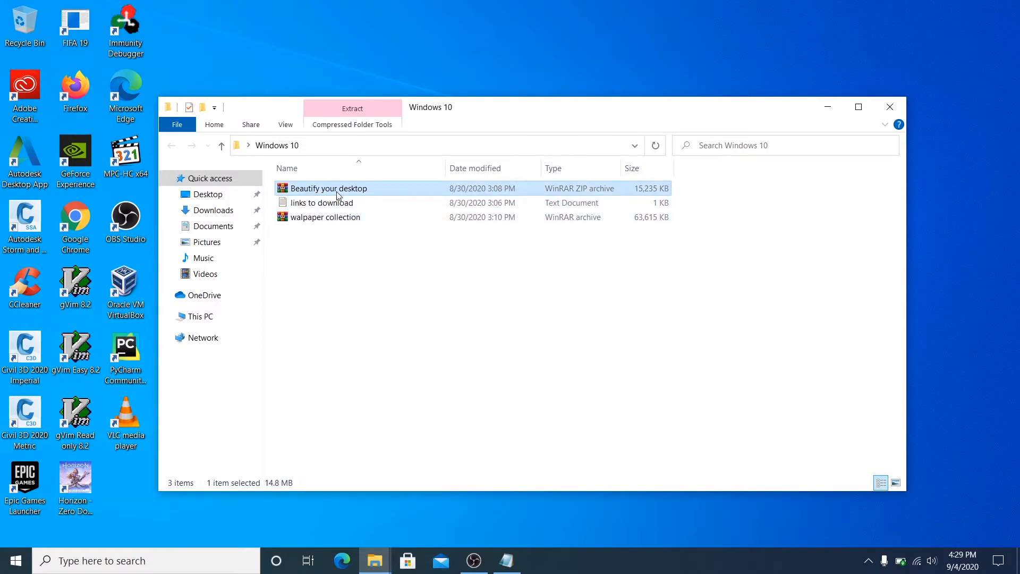
pyautogui.rightClick(337, 195)
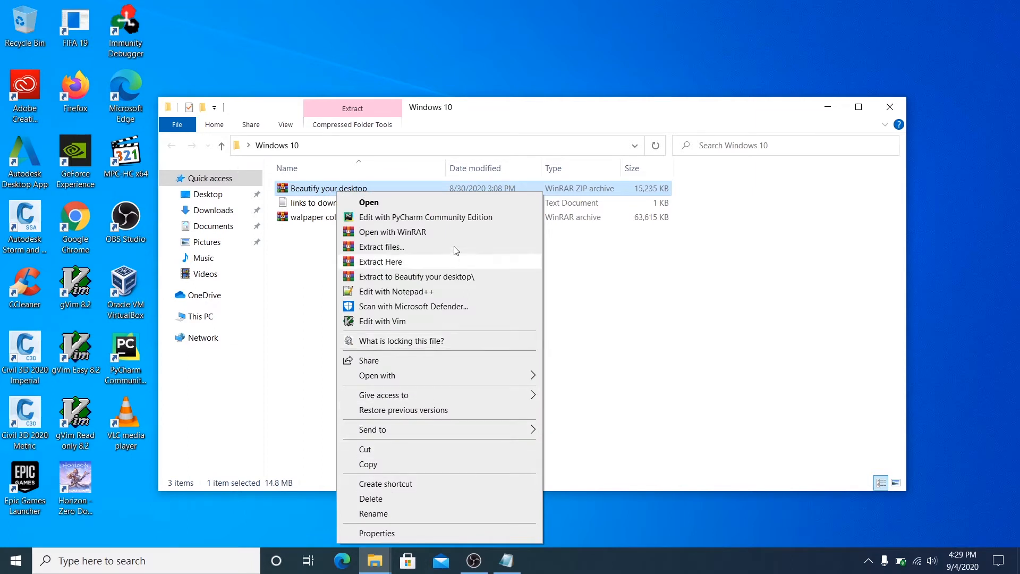
pyautogui.click(411, 277)
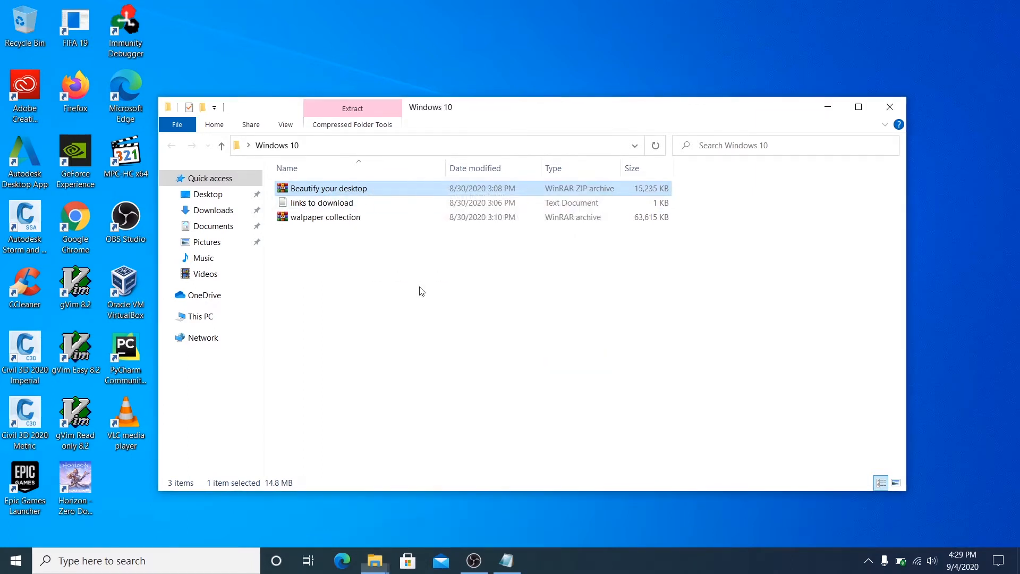
pyautogui.click(376, 185)
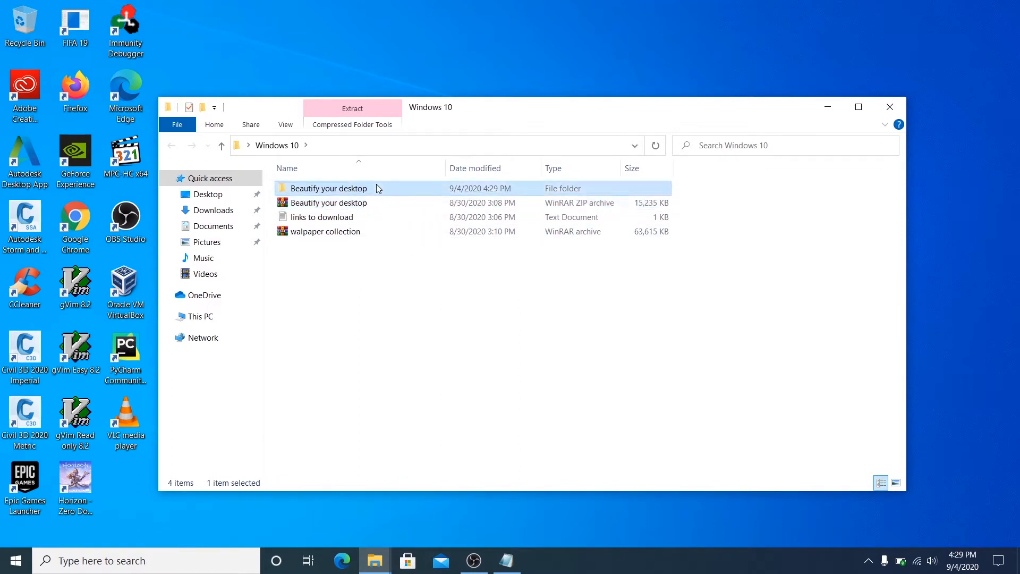
pyautogui.doubleClick(376, 188)
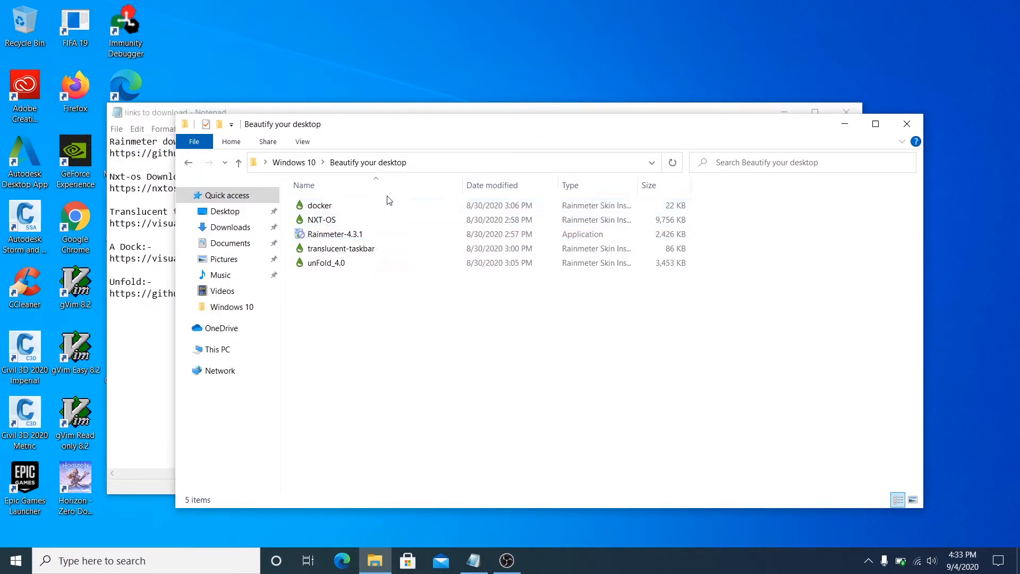
# Install Rainmeter 4.3.1 as a standard installation with launch on startup enabled, and finish the setup with Run Rainmeter checked.
pyautogui.doubleClick(376, 236)
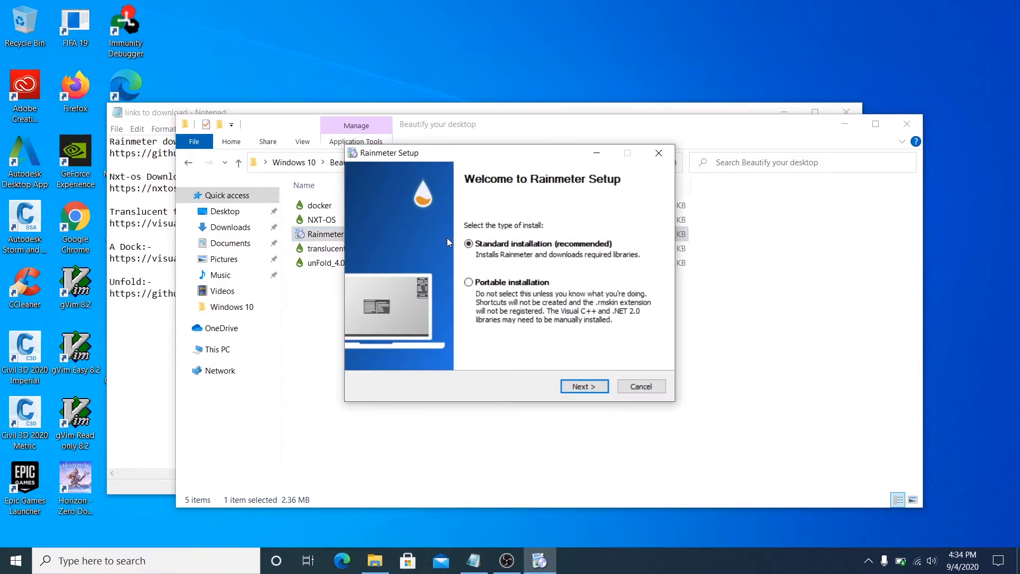
pyautogui.moveTo(511, 160); pyautogui.dragTo(509, 173)
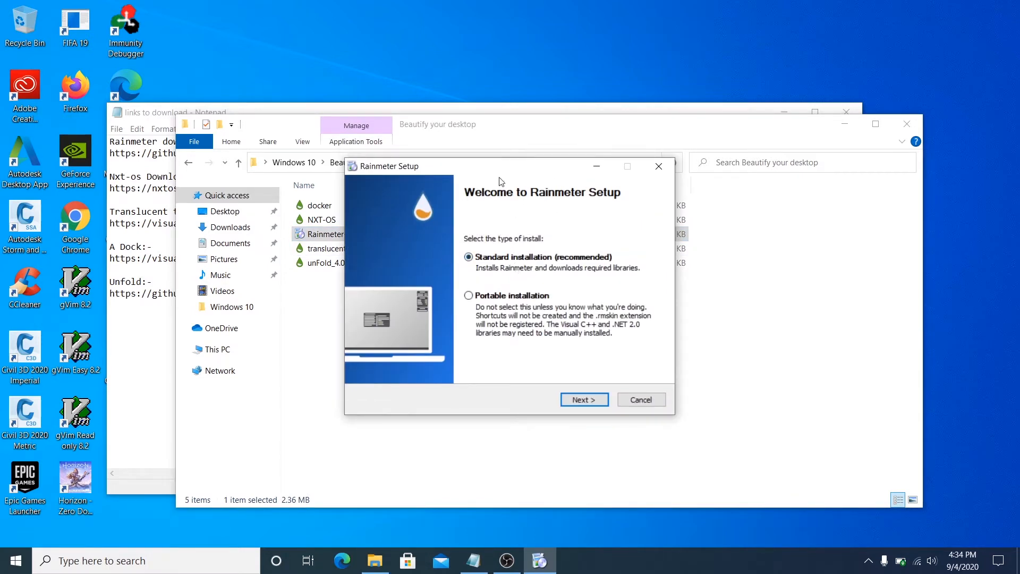
pyautogui.moveTo(466, 161); pyautogui.dragTo(427, 150)
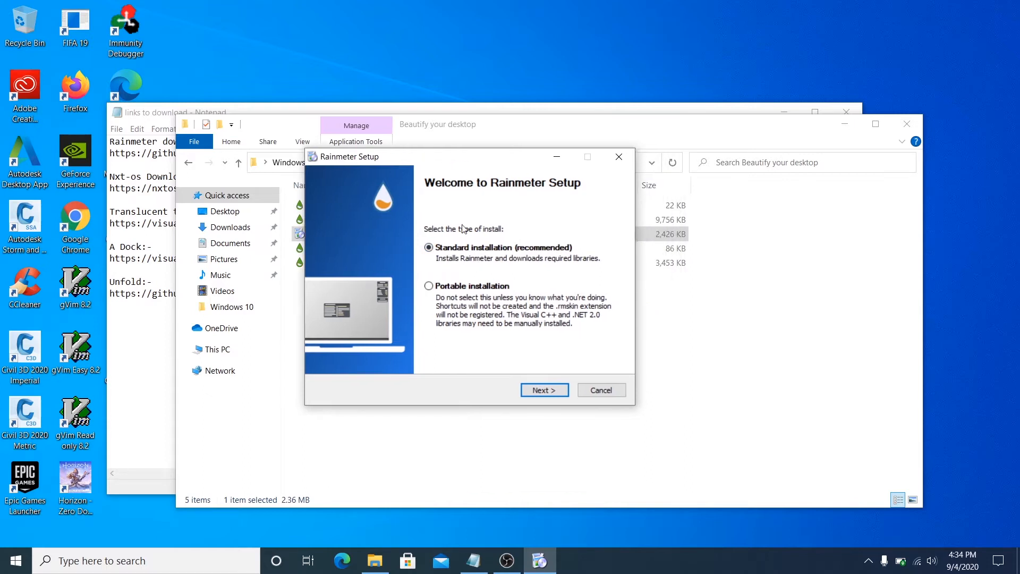
pyautogui.click(544, 392)
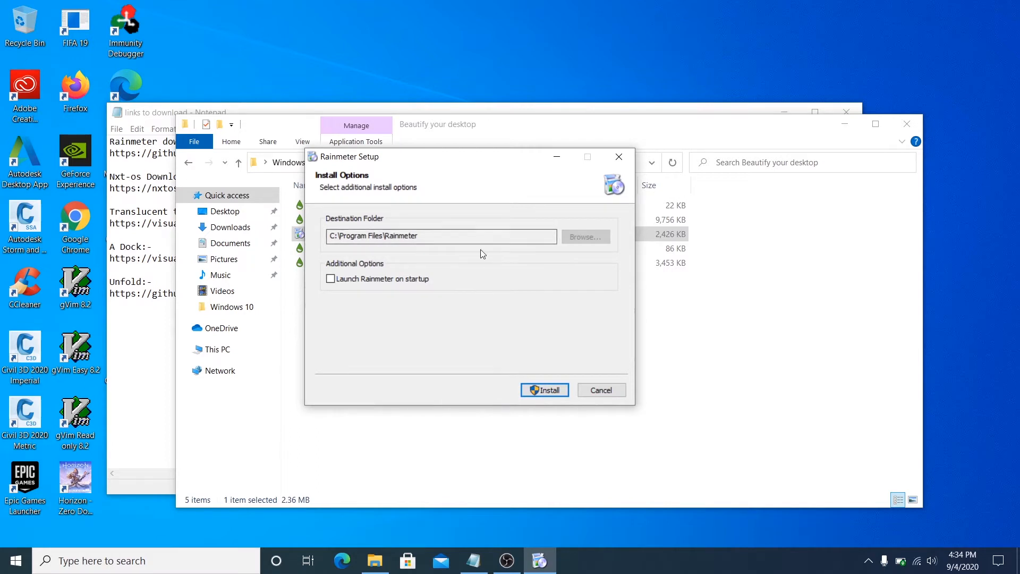
pyautogui.click(348, 282)
pyautogui.click(549, 391)
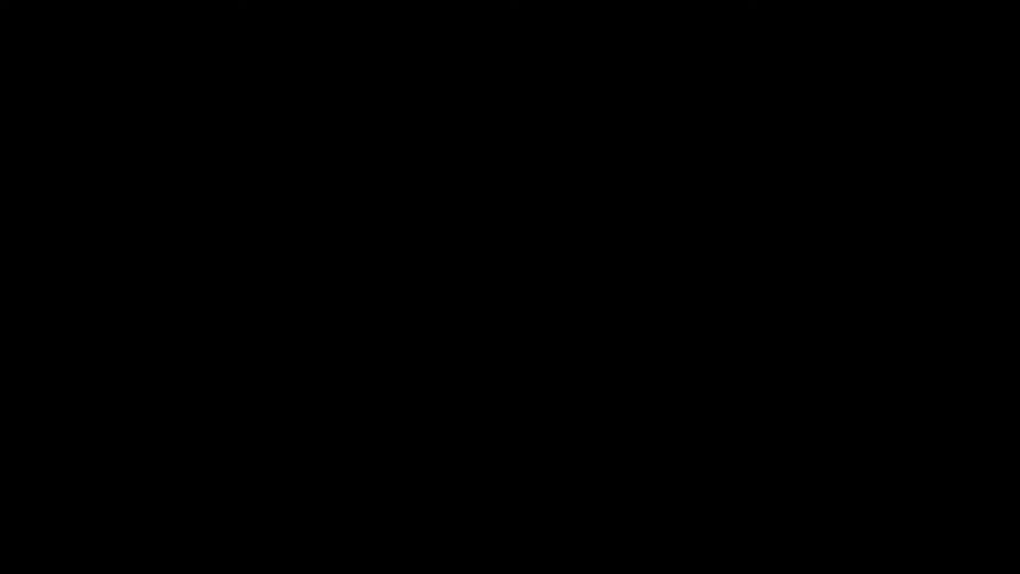
pyautogui.click(472, 366)
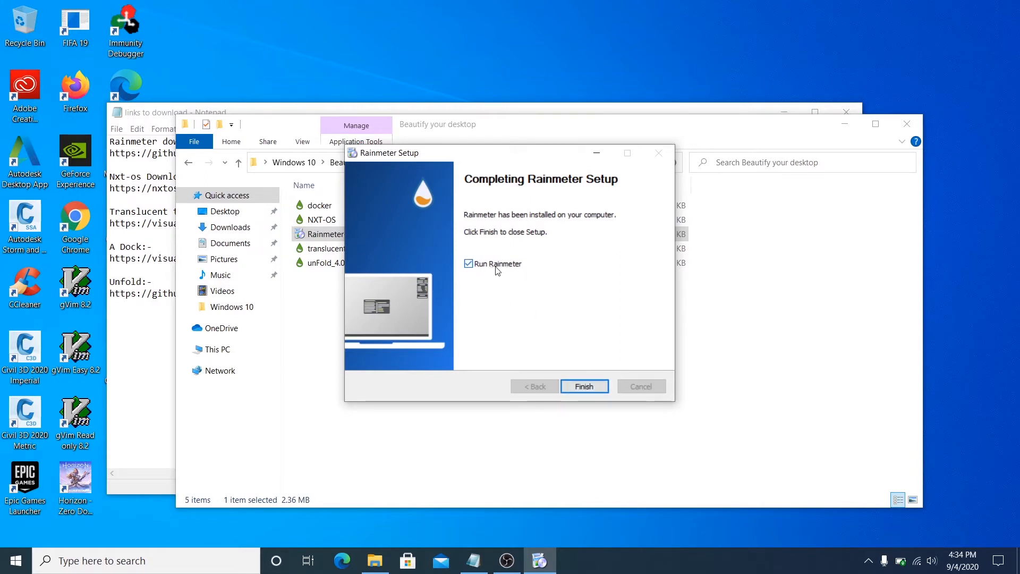
pyautogui.click(582, 383)
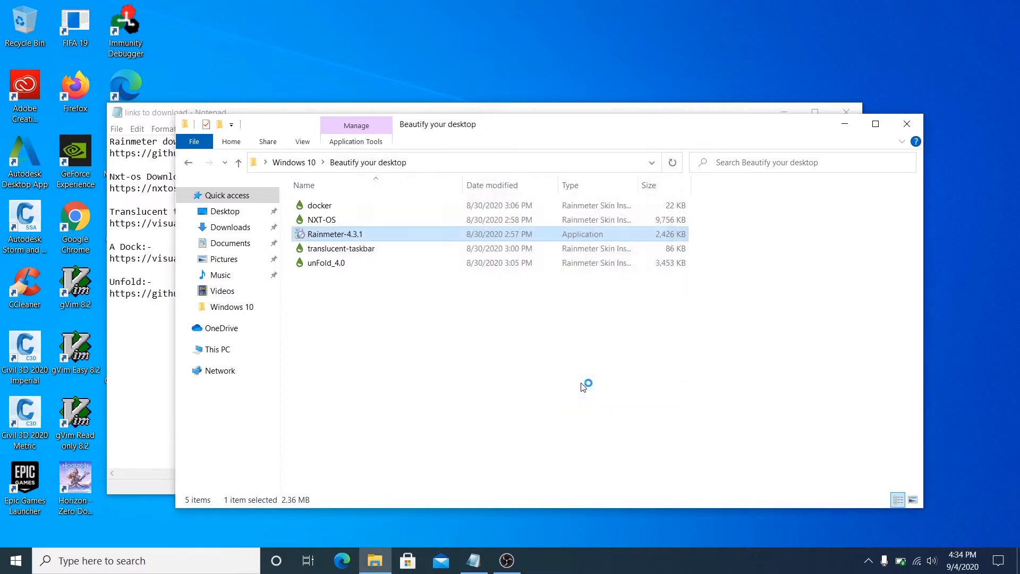
# Show the desktop and hidden tray icons to check Rainmeter, and minimize the links to download file.
pyautogui.press('super+d')
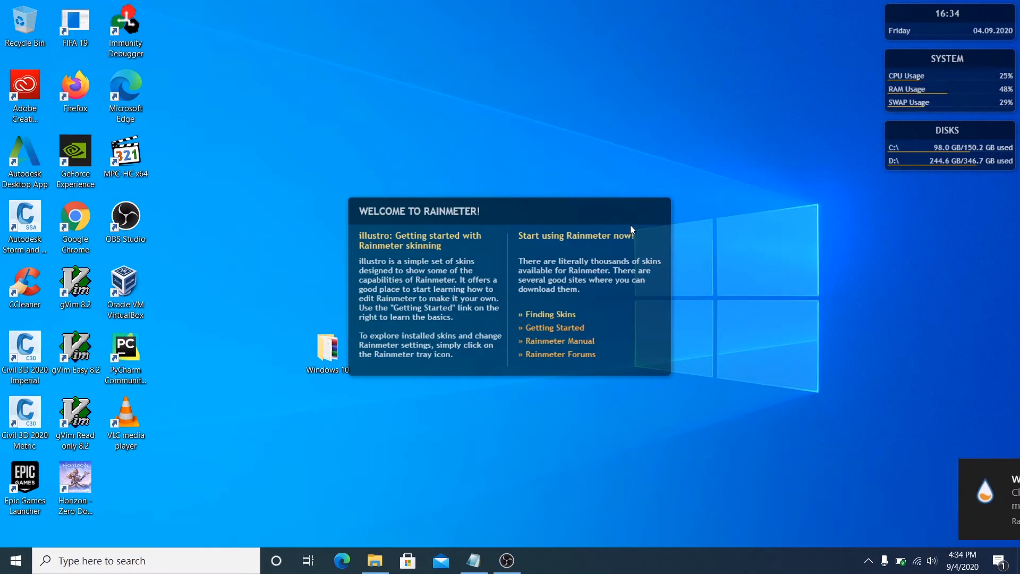
pyautogui.click(851, 560)
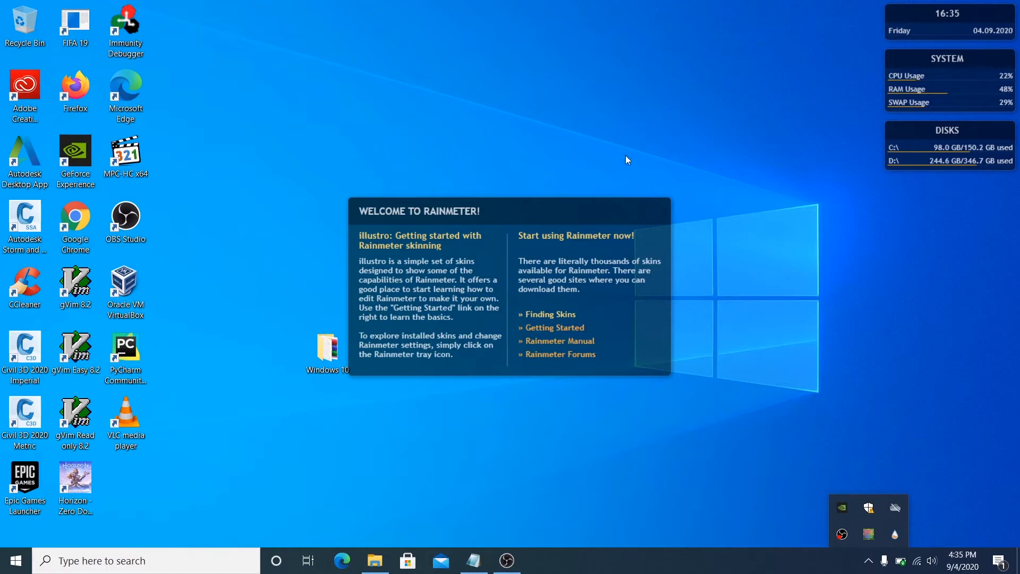
pyautogui.hotkey('alt', 'Tab')
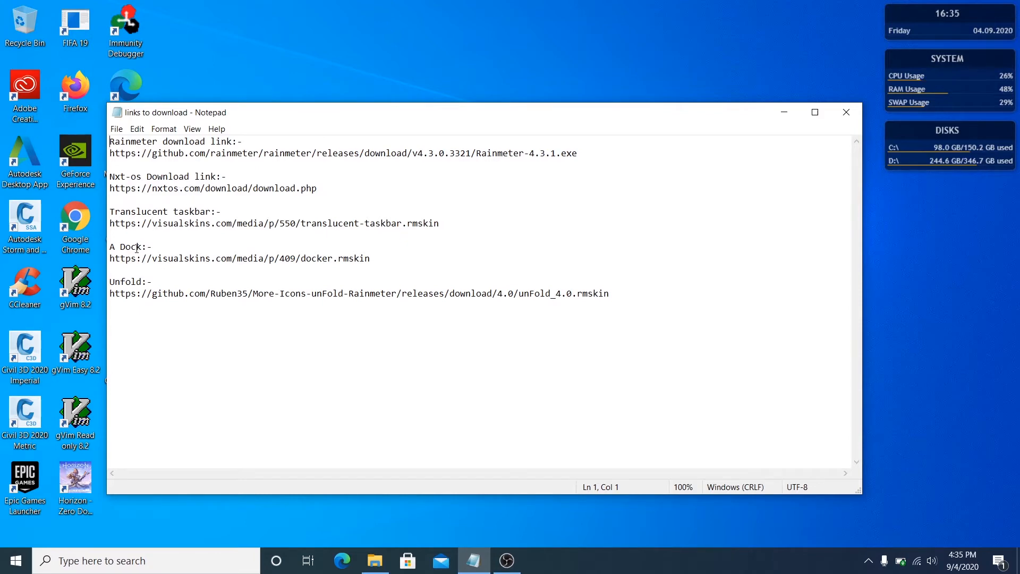
pyautogui.click(792, 112)
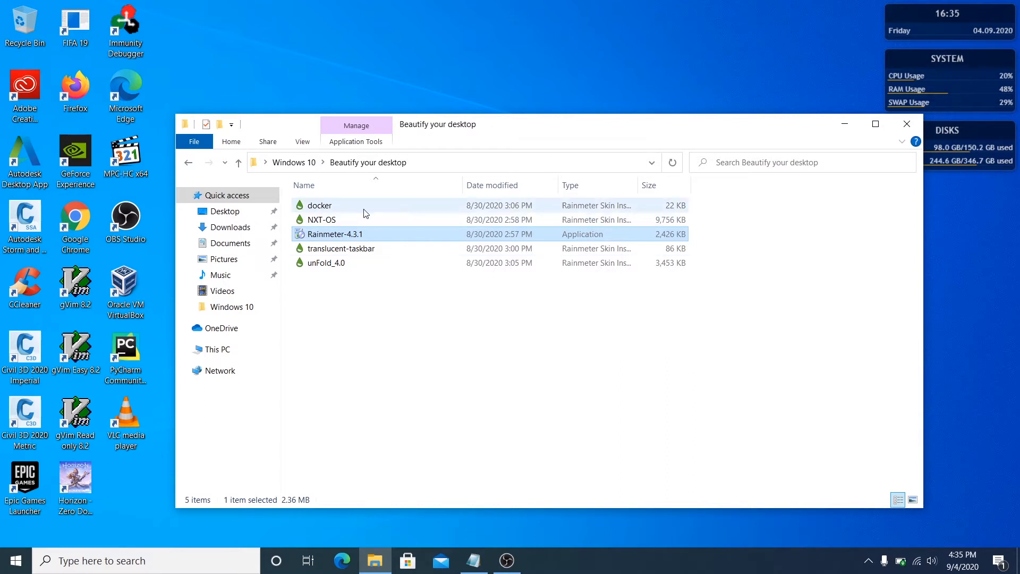
# Open the NXT-OS skin package in the Rainmeter Skin Installer and review its included skins, layouts and plugins.
pyautogui.click(350, 315)
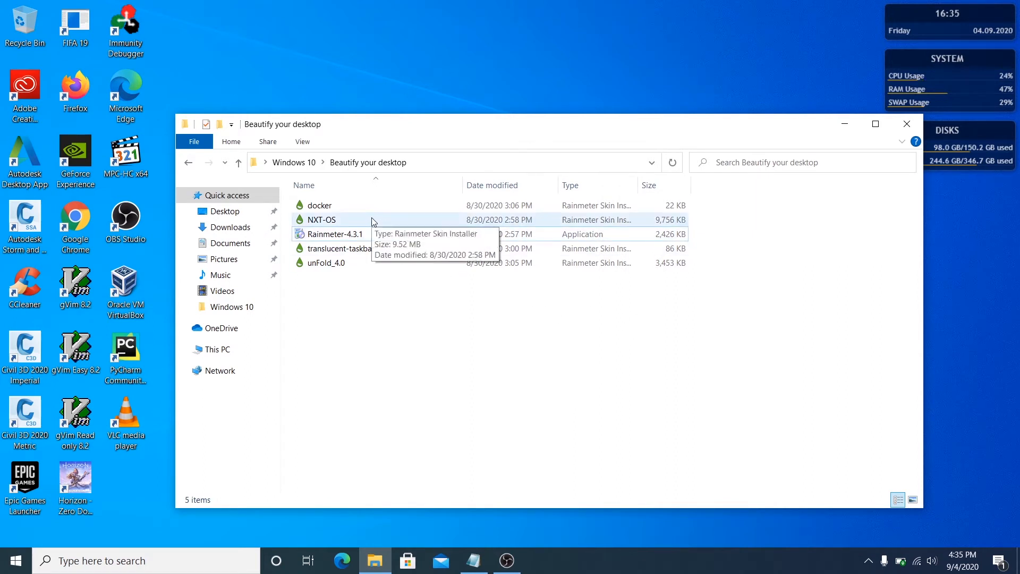
pyautogui.click(317, 219)
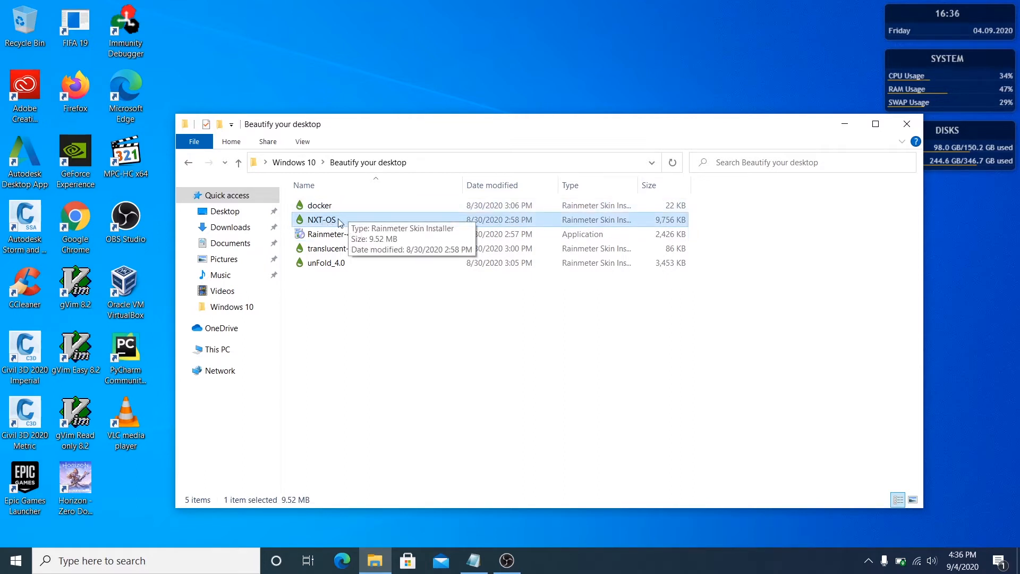
pyautogui.doubleClick(330, 220)
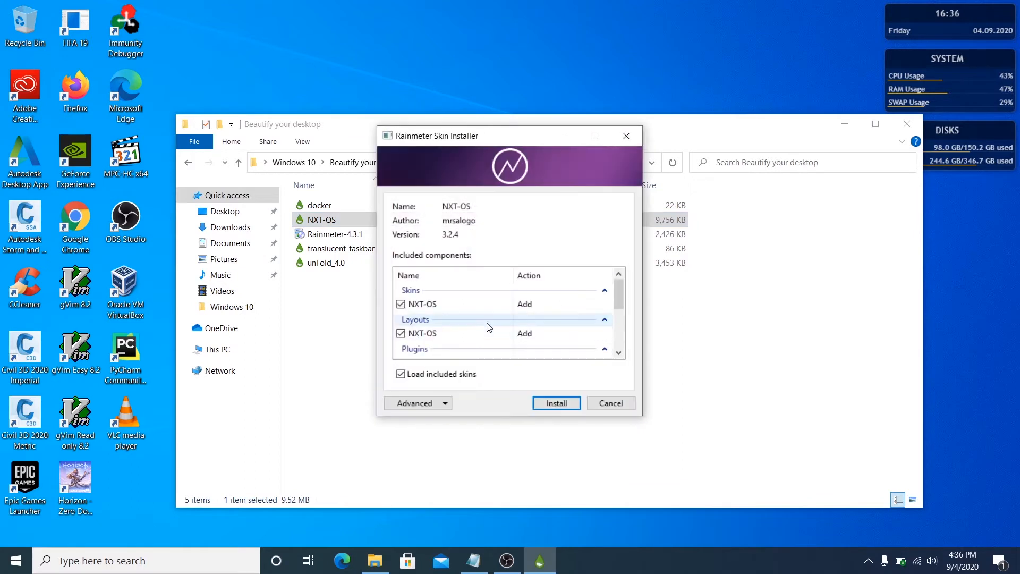
pyautogui.scroll(-3, 538, 319)
pyautogui.scroll(-3, 510, 324)
pyautogui.scroll(3, 481, 330)
pyautogui.scroll(-3, 481, 330)
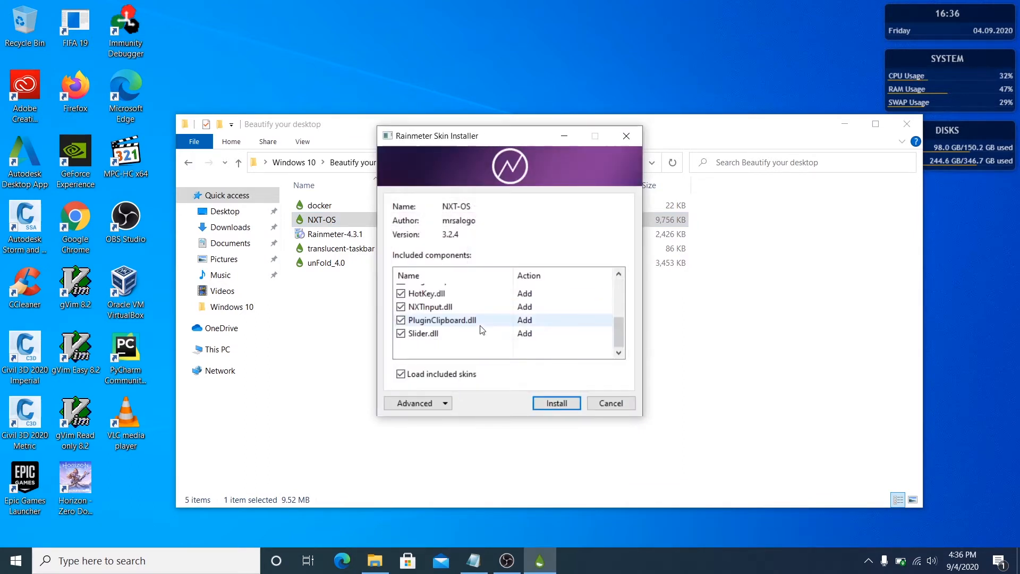
pyautogui.scroll(3, 478, 330)
pyautogui.scroll(-3, 478, 330)
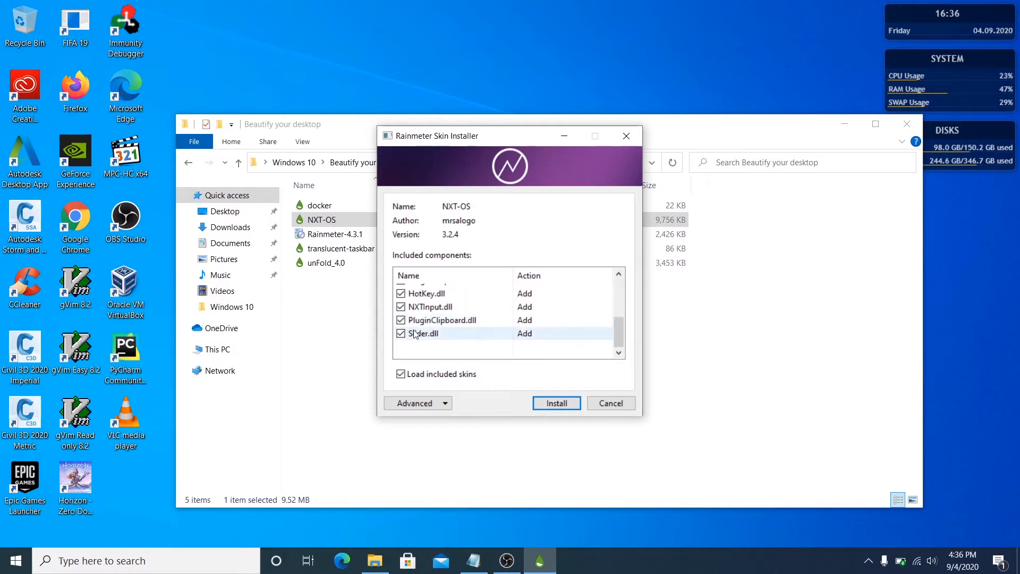
pyautogui.scroll(3, 416, 334)
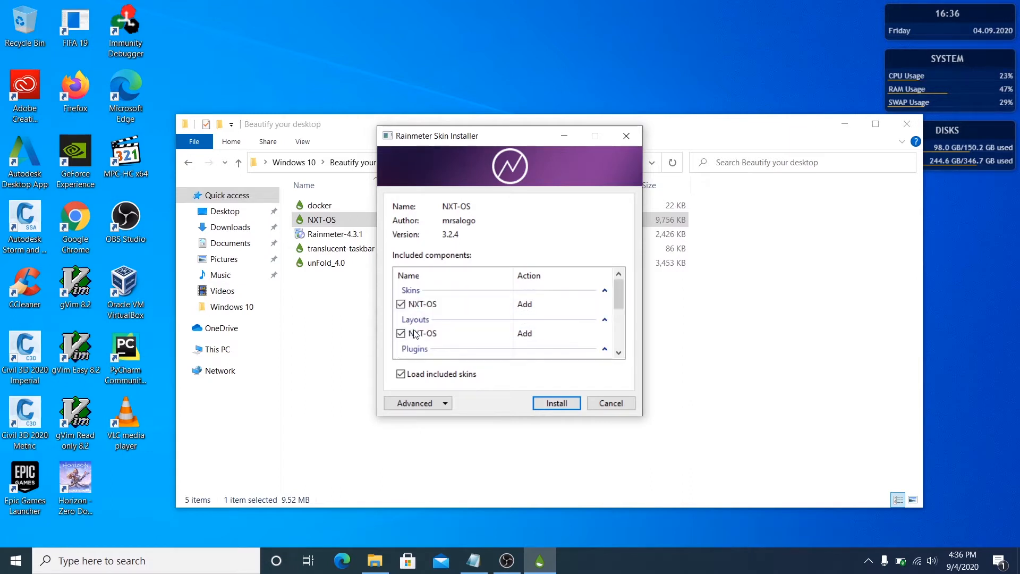
# Check the advanced installer options and install the NXT-OS skin with its included skins loaded.
pyautogui.click(443, 403)
pyautogui.click(444, 406)
pyautogui.click(443, 407)
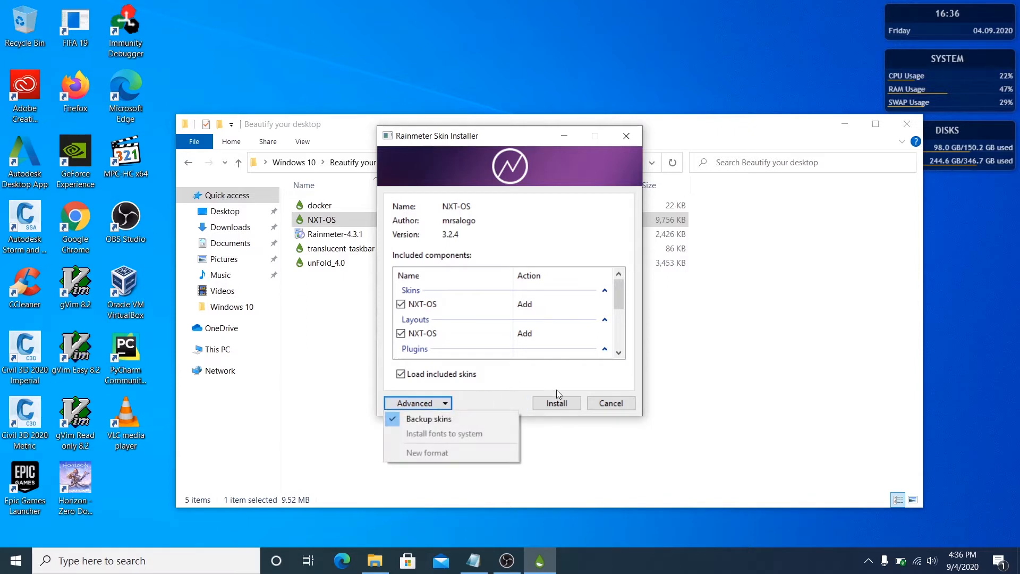
pyautogui.click(499, 383)
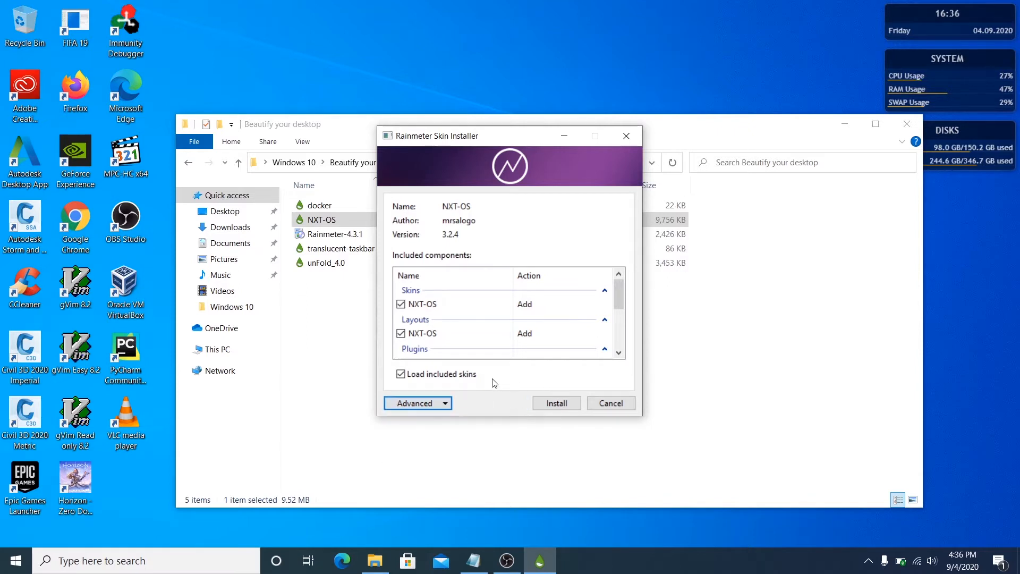
pyautogui.click(554, 406)
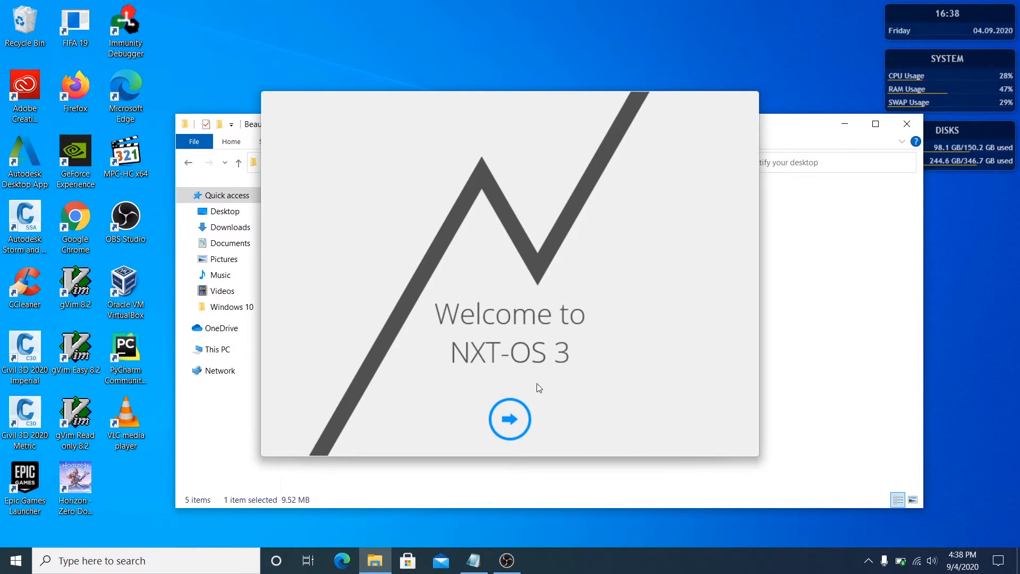
# Start the NXT-OS 3 setup, accept the notice about hidden skins, and continue with Full Install.
pyautogui.click(510, 419)
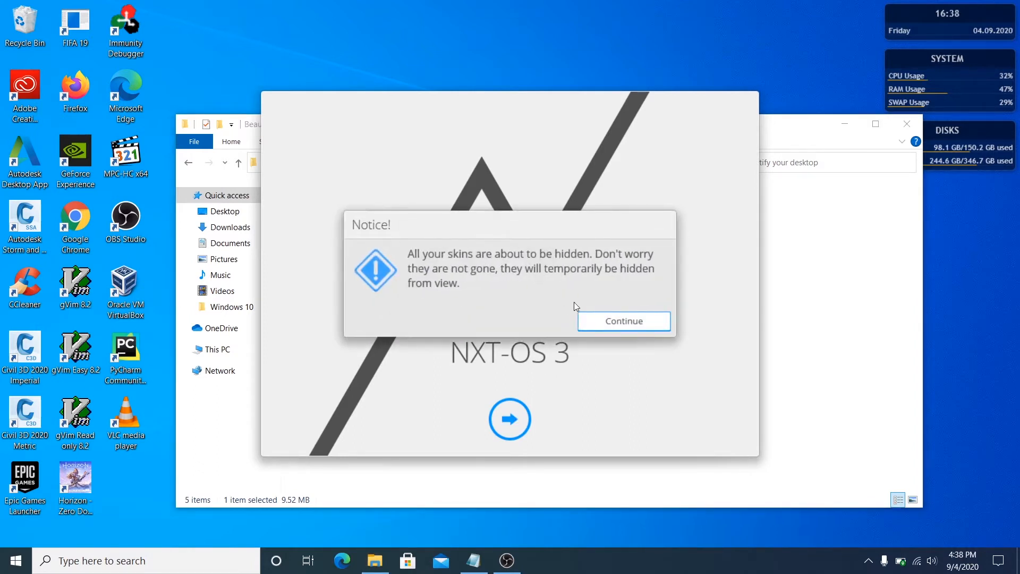
pyautogui.click(611, 324)
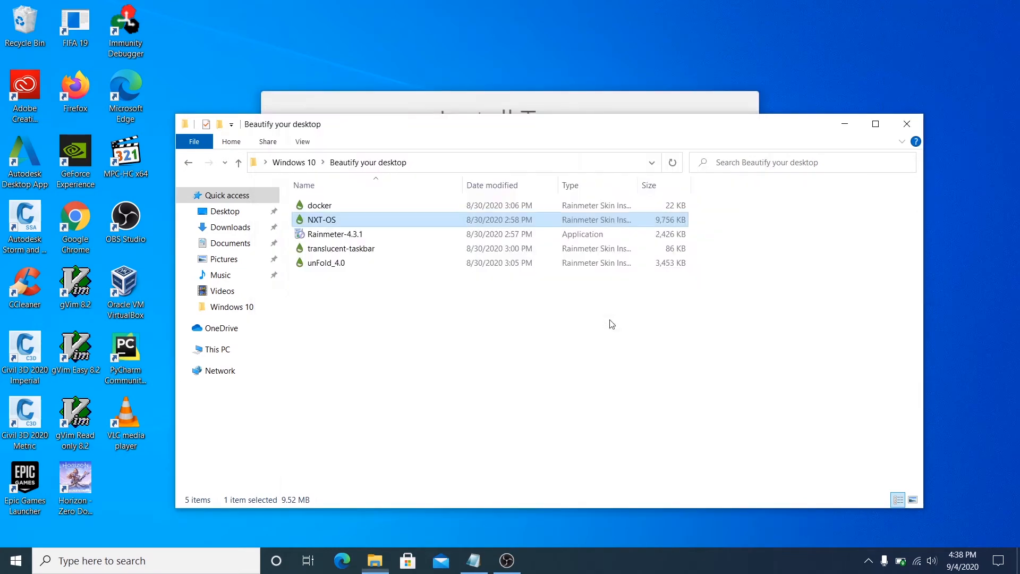
pyautogui.click(528, 111)
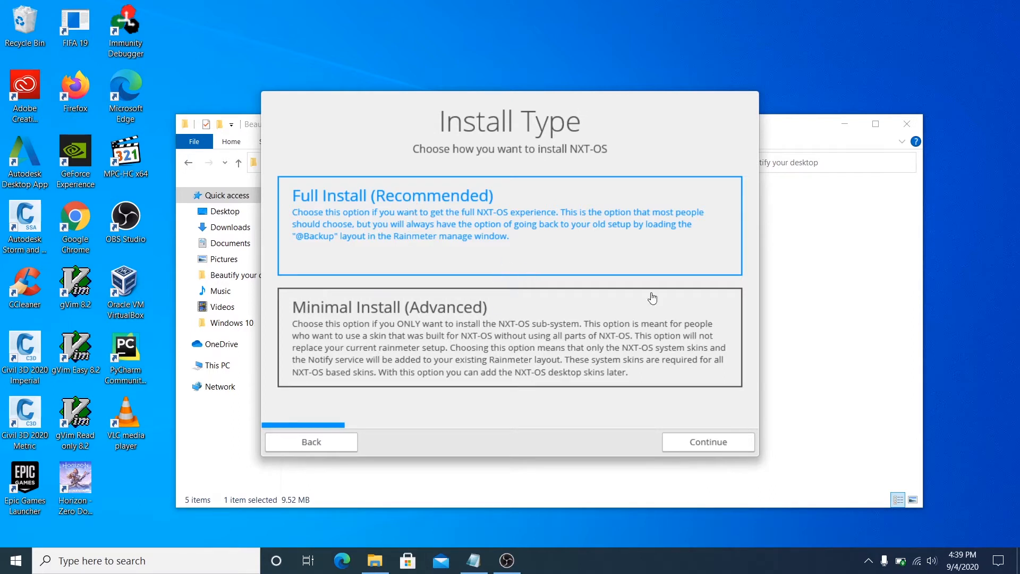
pyautogui.click(704, 449)
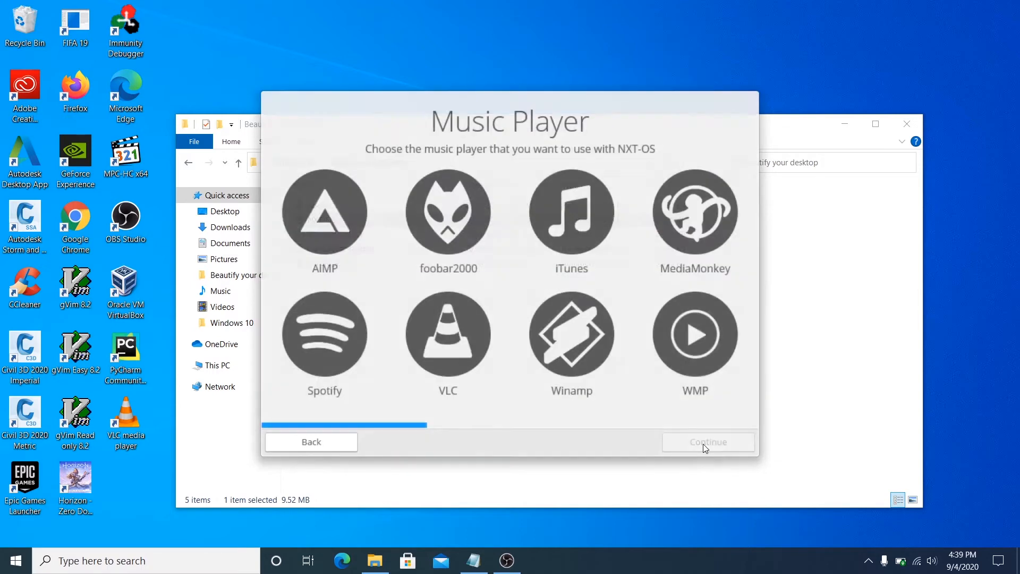
# Minimize the folder window, choose VLC as the NXT-OS music player, and keep the default region settings.
pyautogui.click(846, 131)
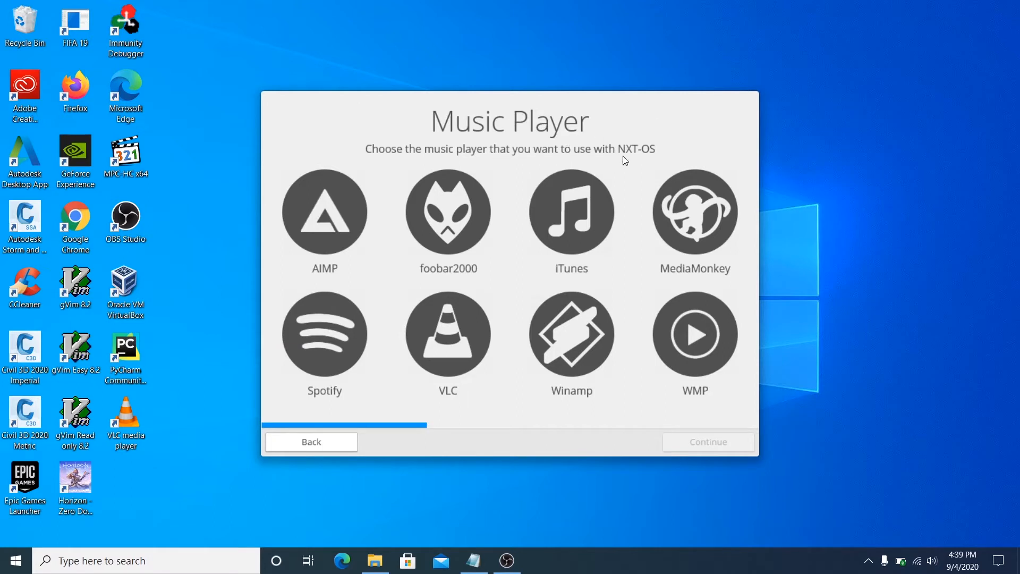
pyautogui.click(473, 343)
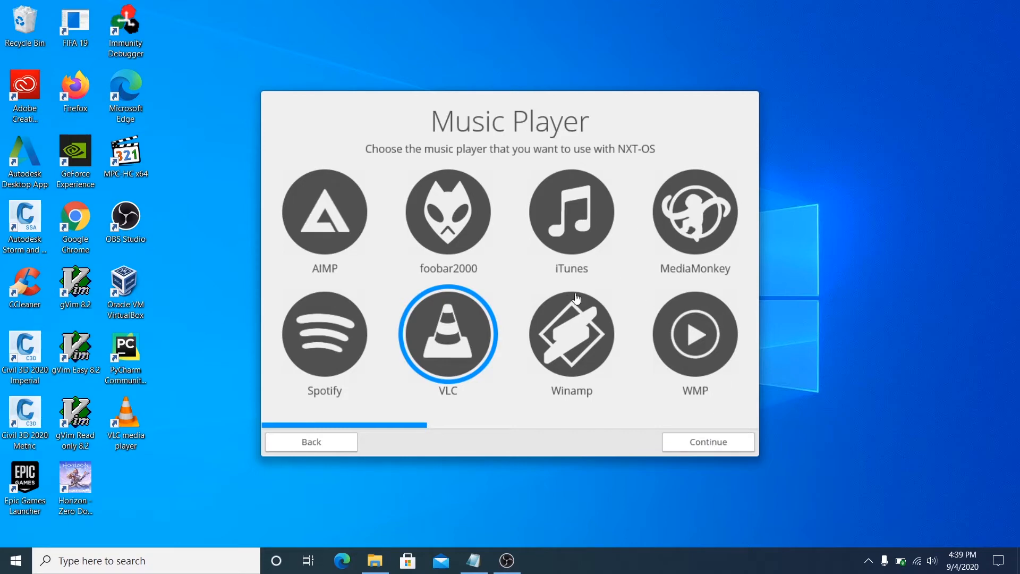
pyautogui.click(703, 451)
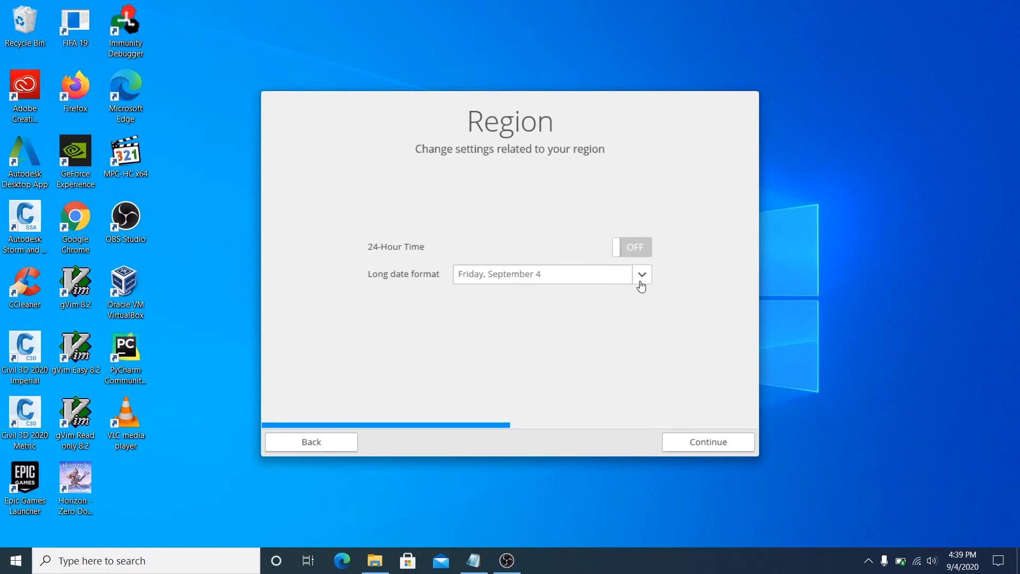
pyautogui.click(724, 447)
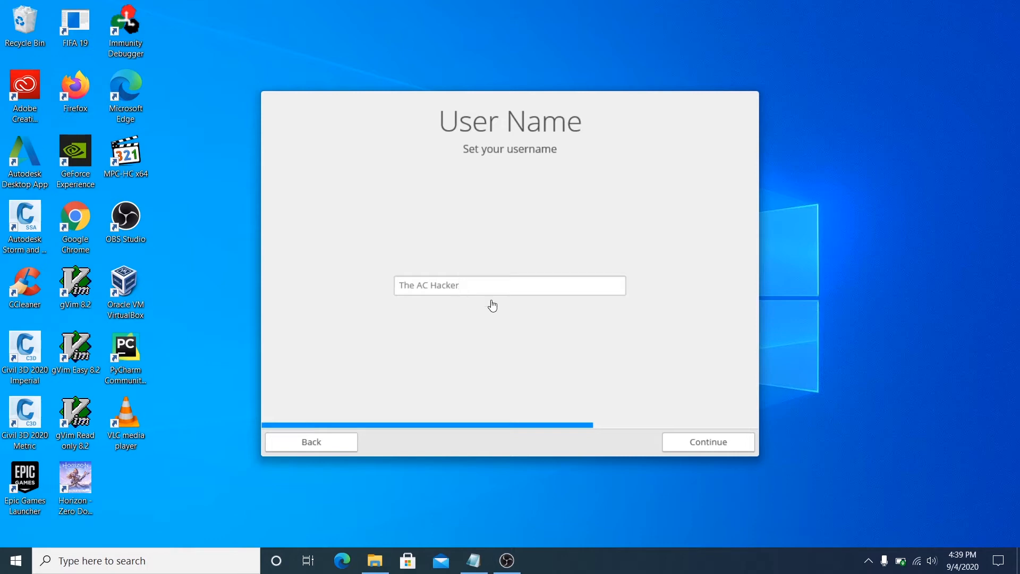
# Keep the suggested username, apply the included wallpaper, finish the NXT-OS setup, and dismiss the thank-you letter.
pyautogui.click(715, 443)
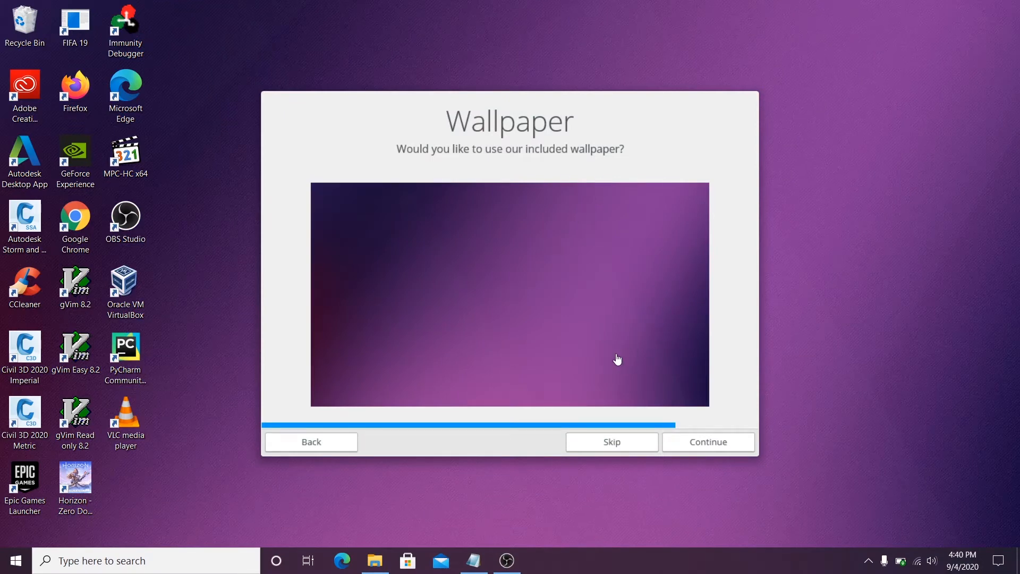
pyautogui.click(697, 449)
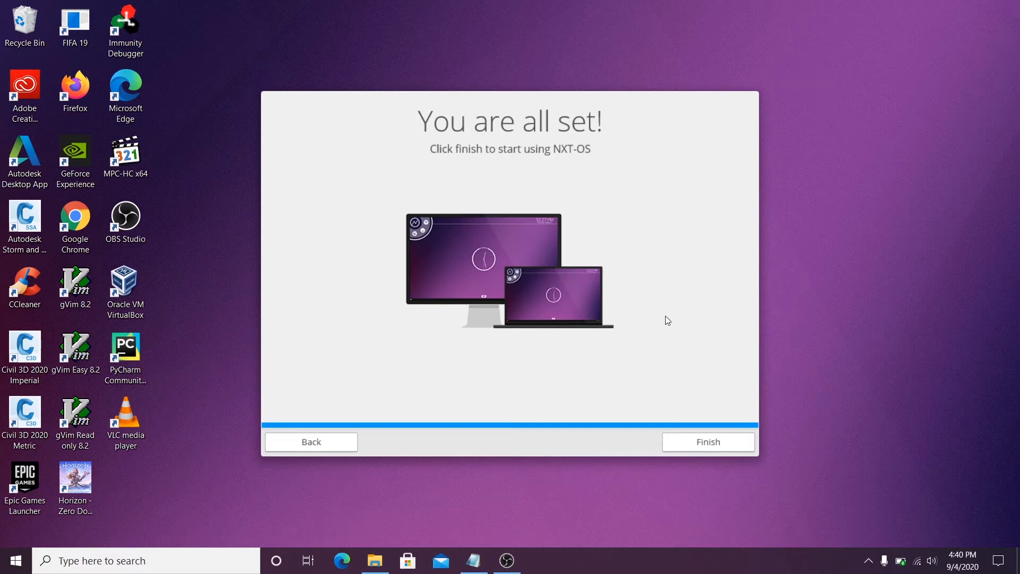
pyautogui.click(713, 443)
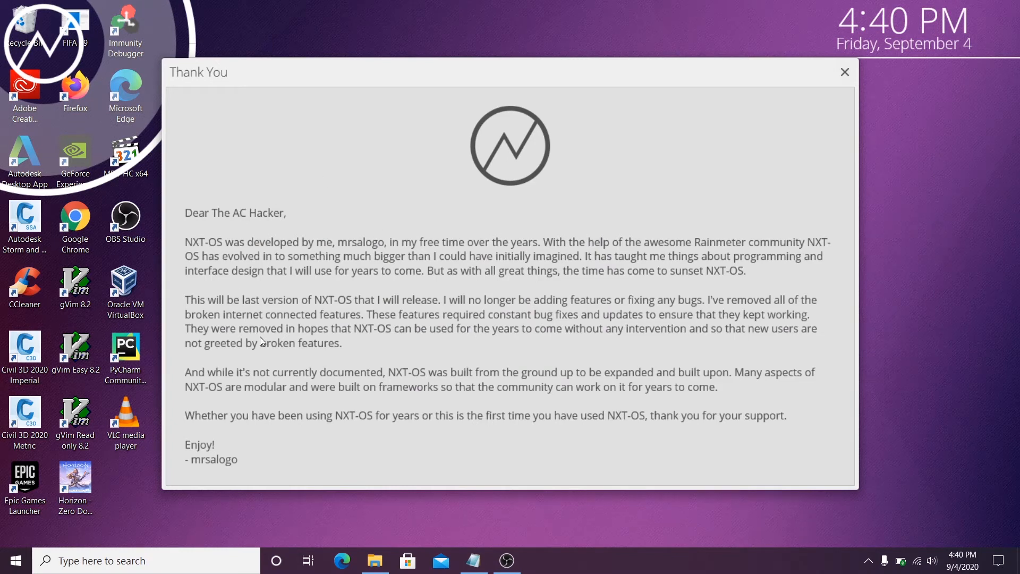
pyautogui.click(845, 74)
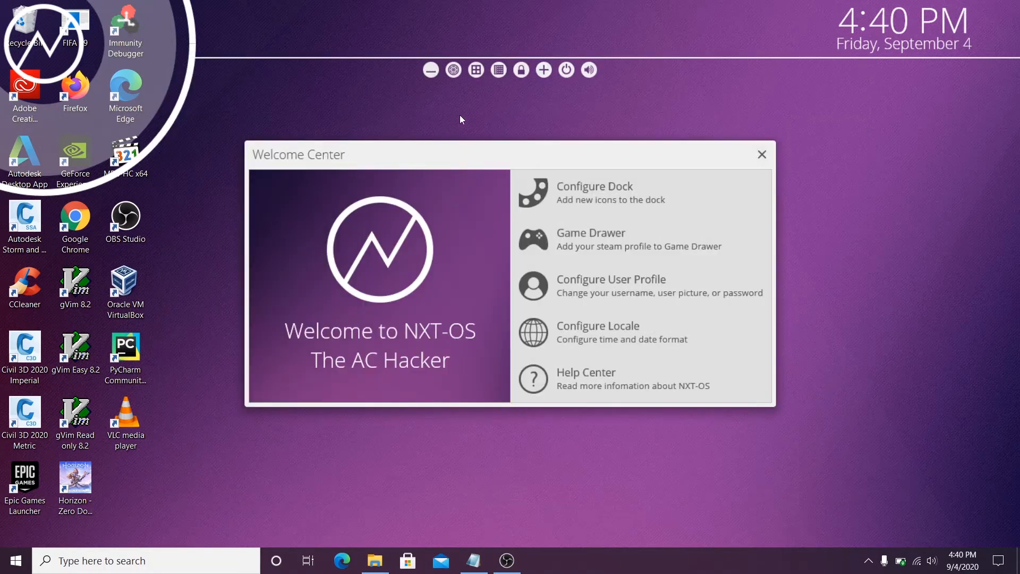
# Hide the Windows desktop icons and close the NXT-OS Welcome Center.
pyautogui.rightClick(322, 464)
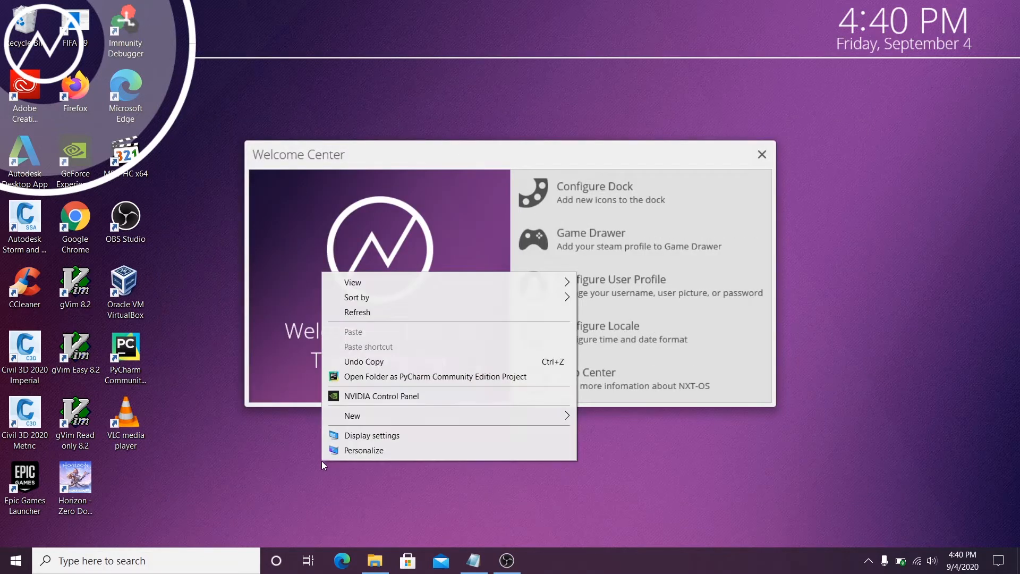
pyautogui.moveTo(558, 282)
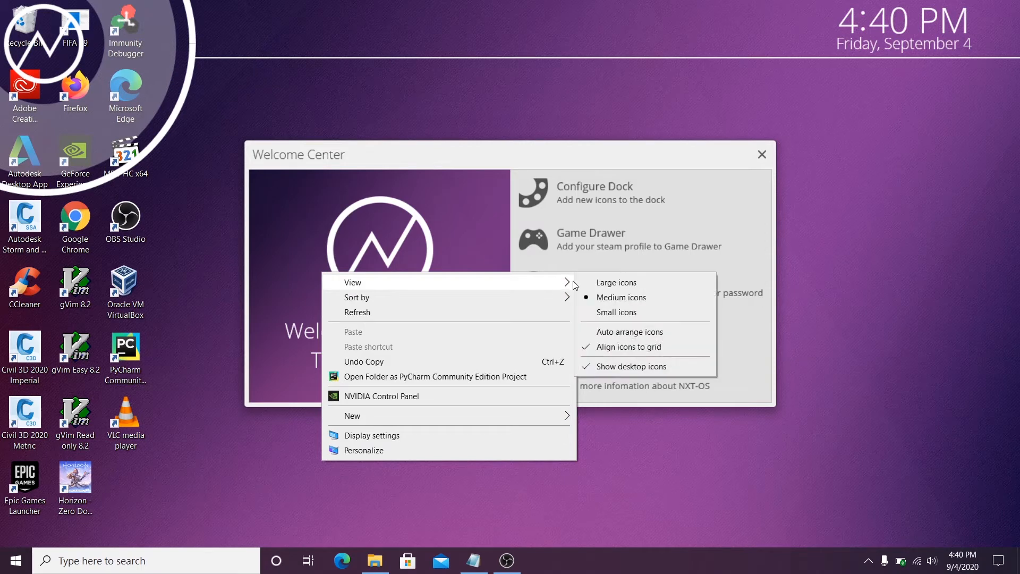
pyautogui.rightClick(425, 524)
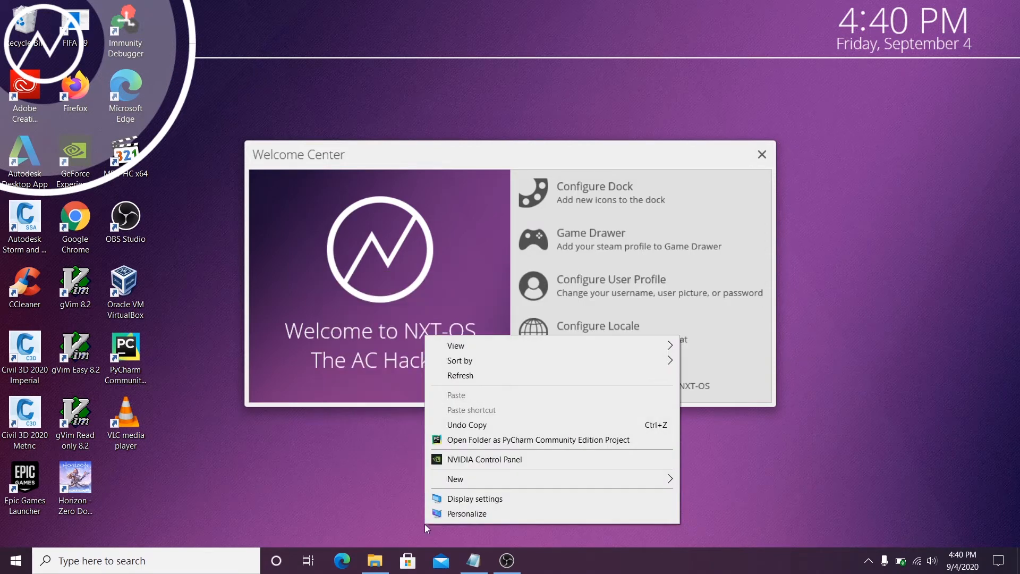
pyautogui.moveTo(574, 346)
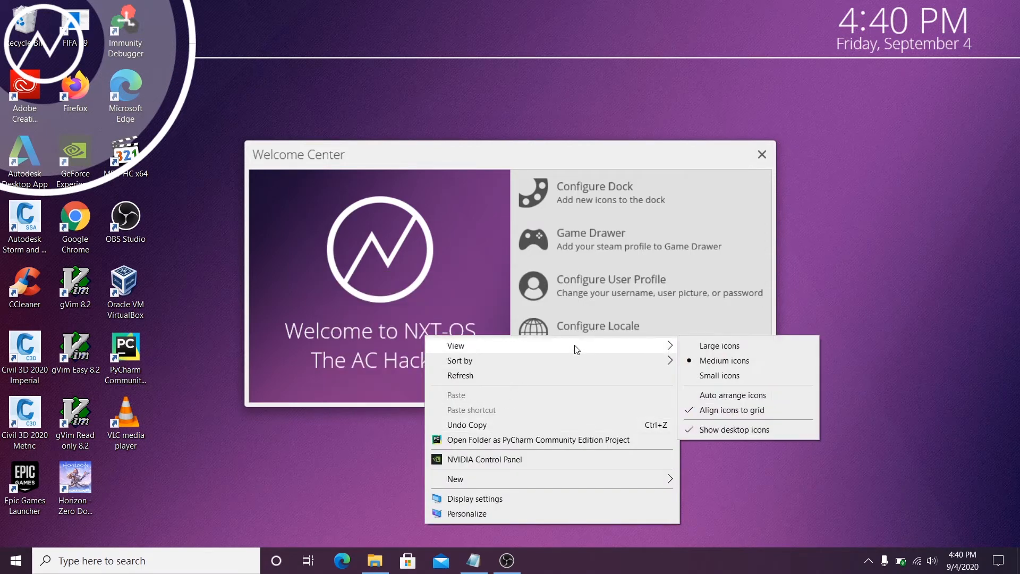
pyautogui.click(693, 432)
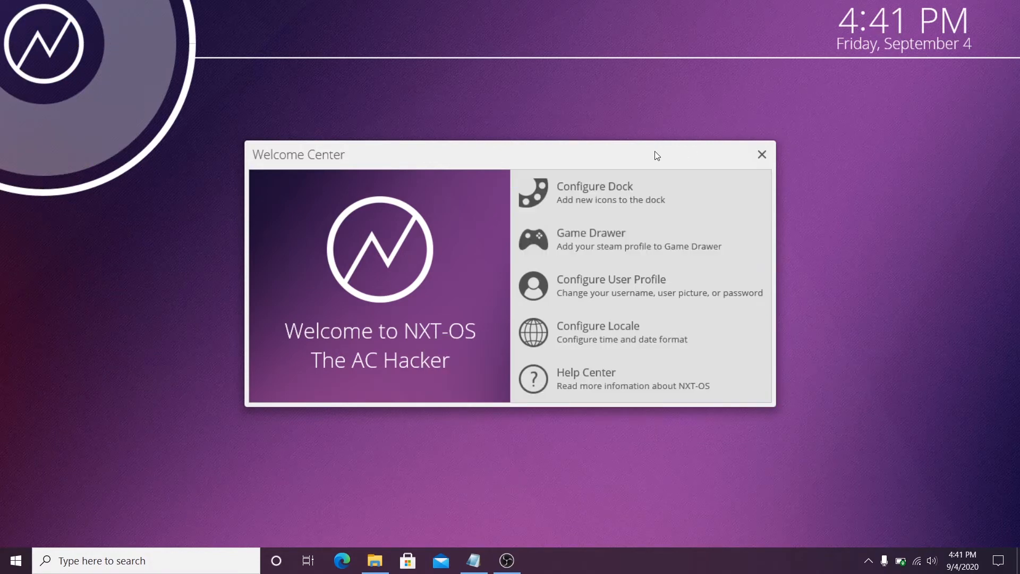
pyautogui.moveTo(656, 158); pyautogui.dragTo(636, 139)
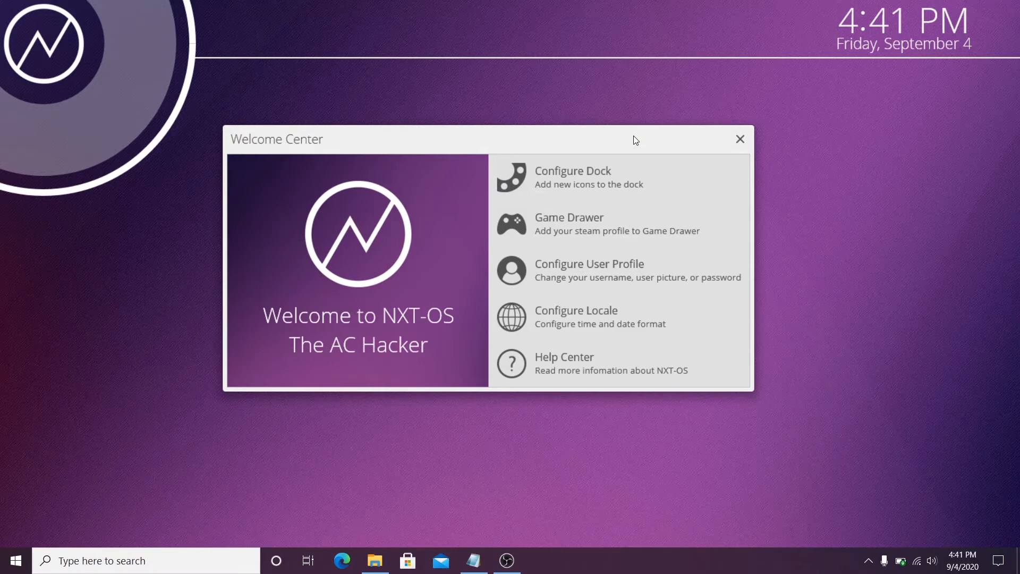
pyautogui.click(740, 140)
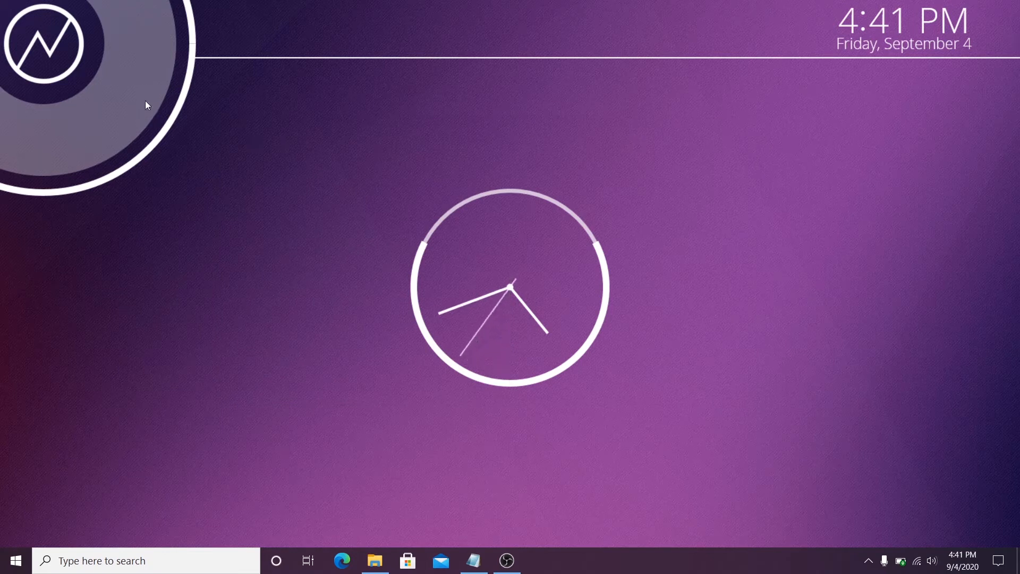
# Open the settings of the NXT-OS desktop dock and move the settings window up so it fits fully on the desktop.
pyautogui.rightClick(122, 76)
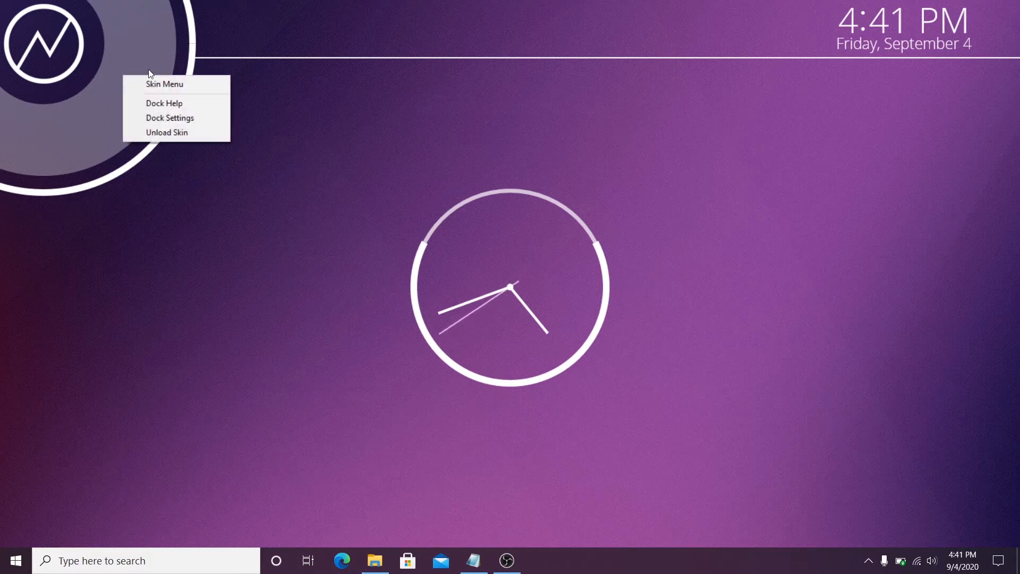
pyautogui.click(107, 77)
pyautogui.rightClick(117, 118)
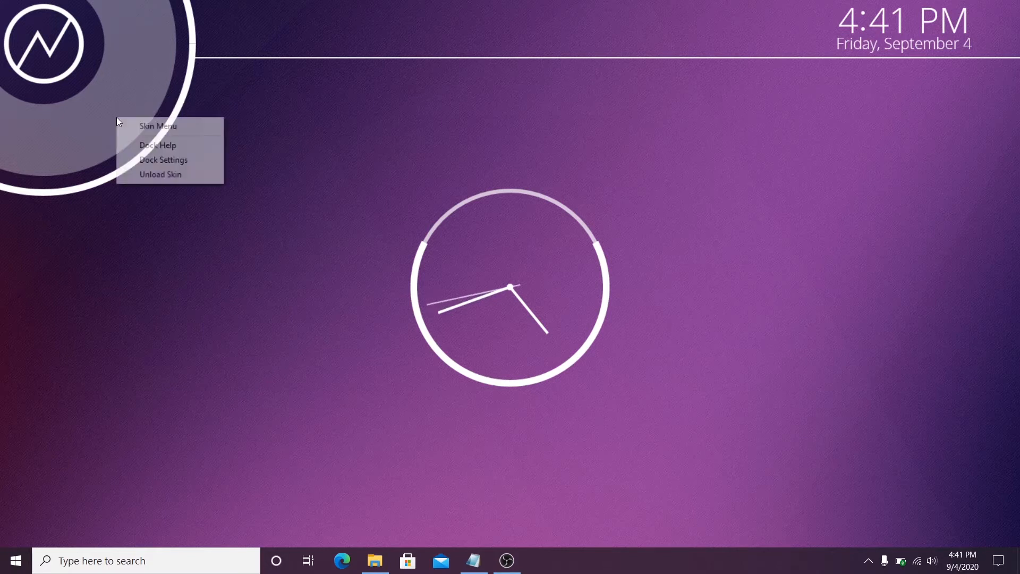
pyautogui.click(180, 160)
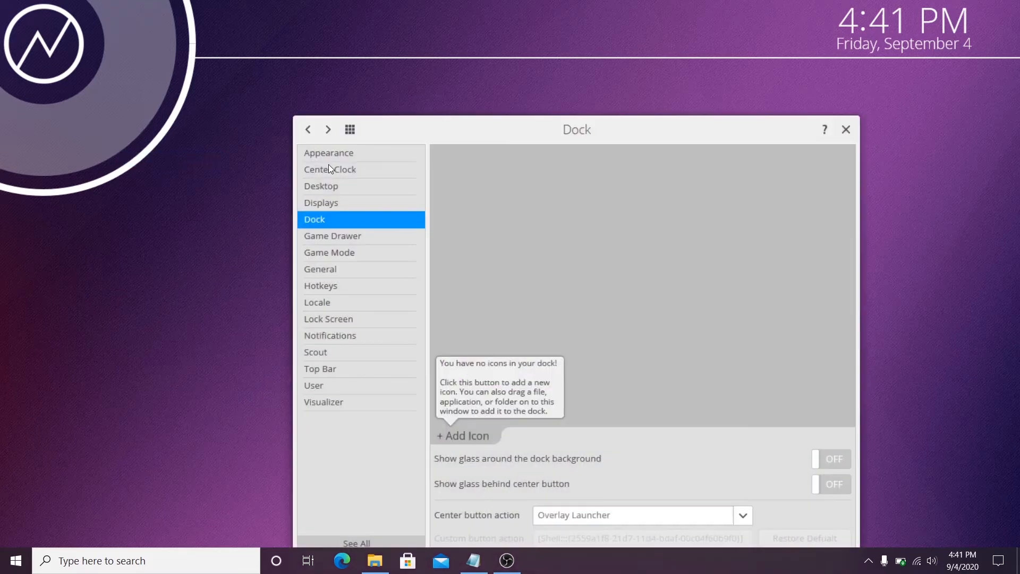
pyautogui.moveTo(487, 128); pyautogui.dragTo(465, 81)
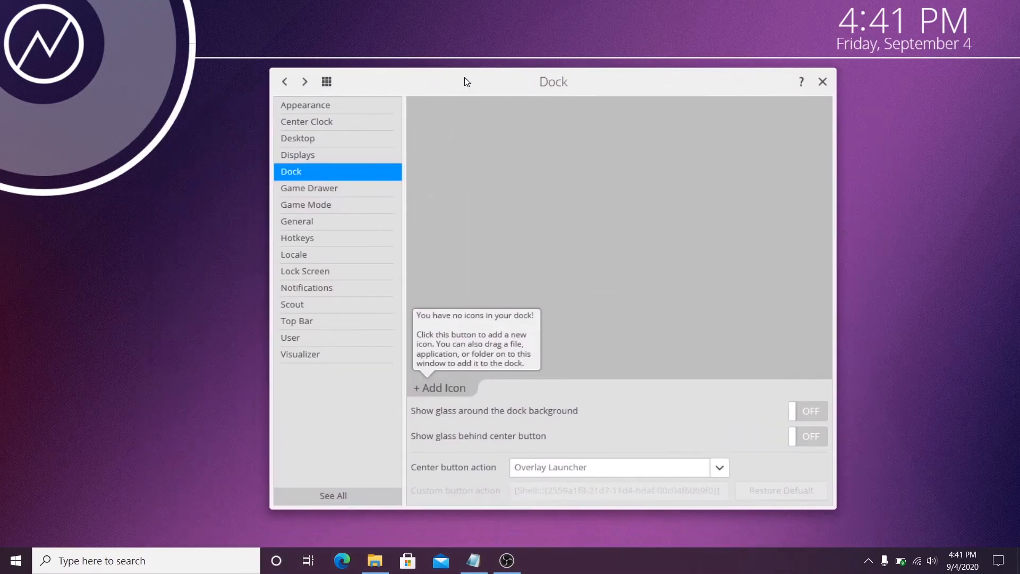
# Review the Center Clock and Dock colors under Appearance, and give the center clock the second tick mark style in the second row.
pyautogui.click(308, 110)
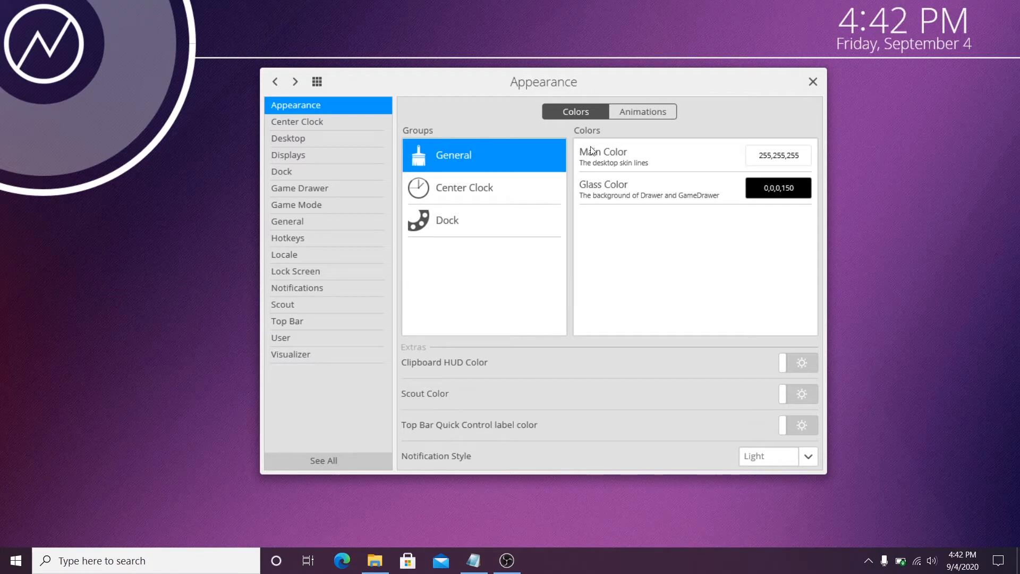
pyautogui.click(467, 198)
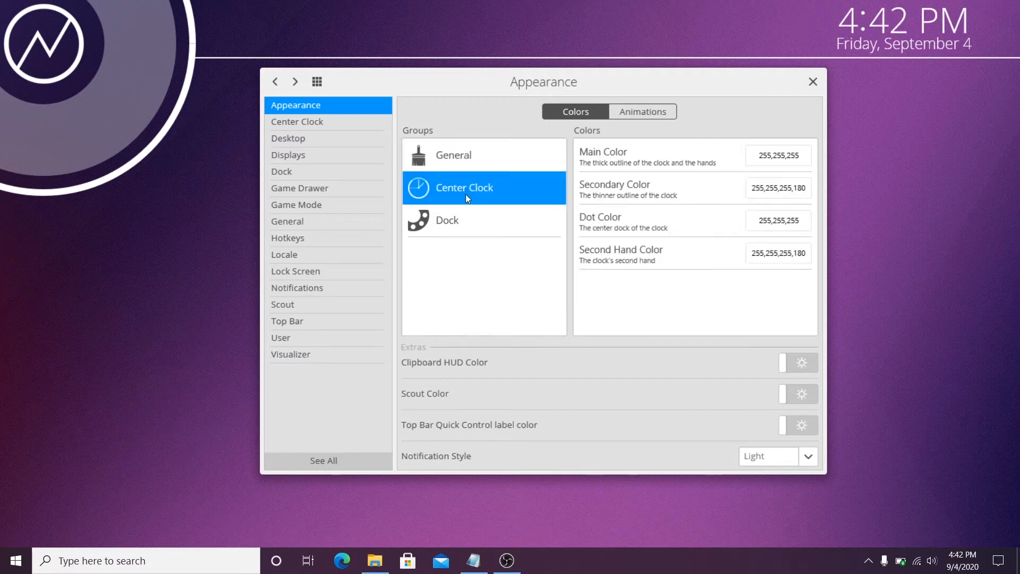
pyautogui.click(478, 222)
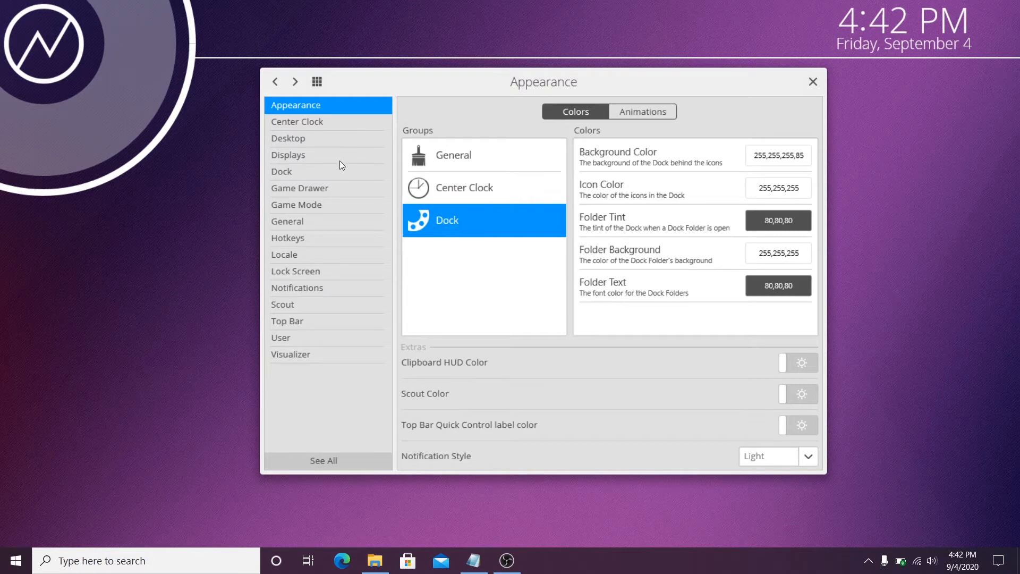
pyautogui.click(291, 122)
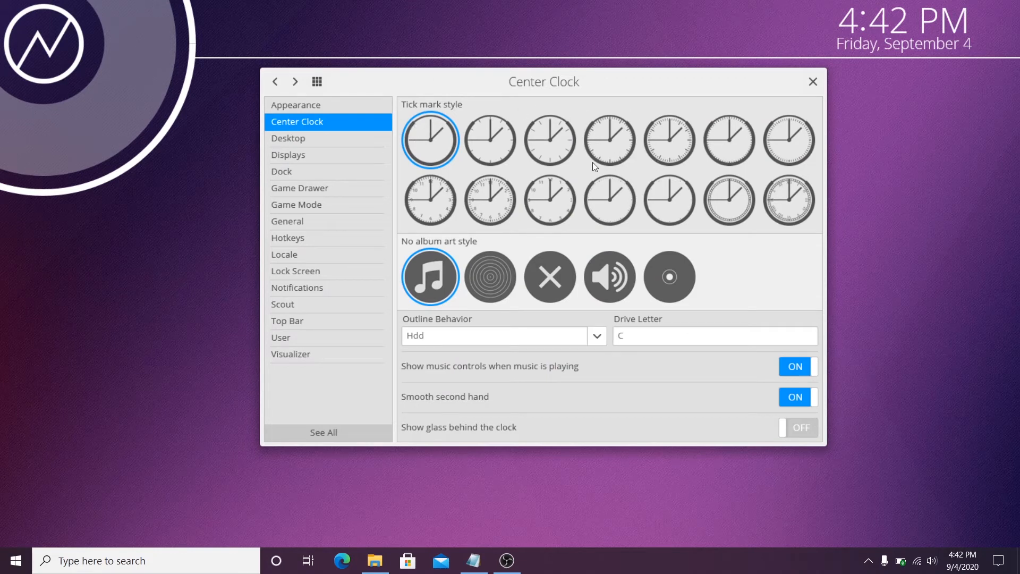
pyautogui.click(486, 206)
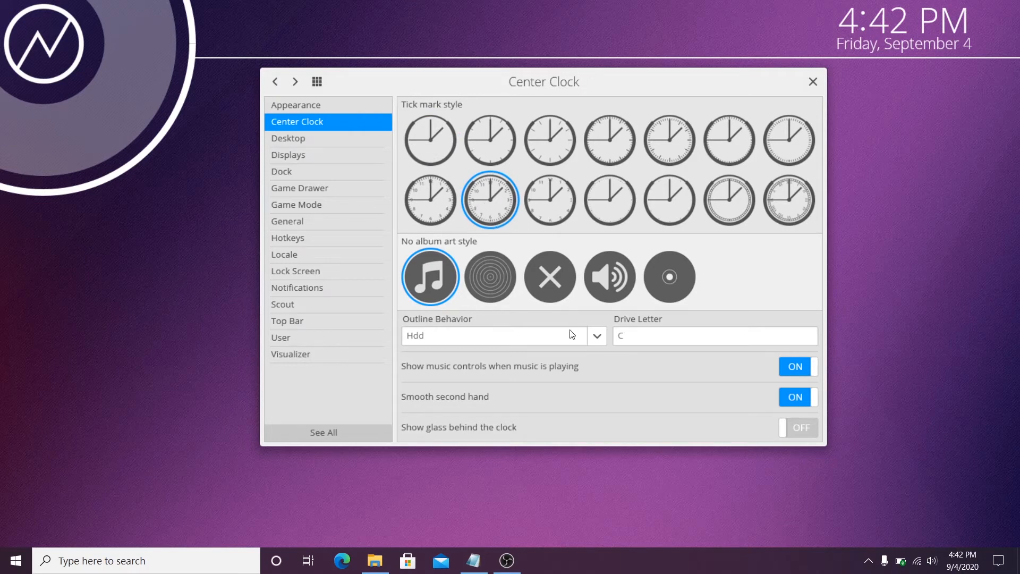
pyautogui.moveTo(608, 83)
pyautogui.mouseDown()
pyautogui.moveTo(722, 211)
pyautogui.moveTo(865, 169)
pyautogui.moveTo(610, 77)
pyautogui.mouseUp()
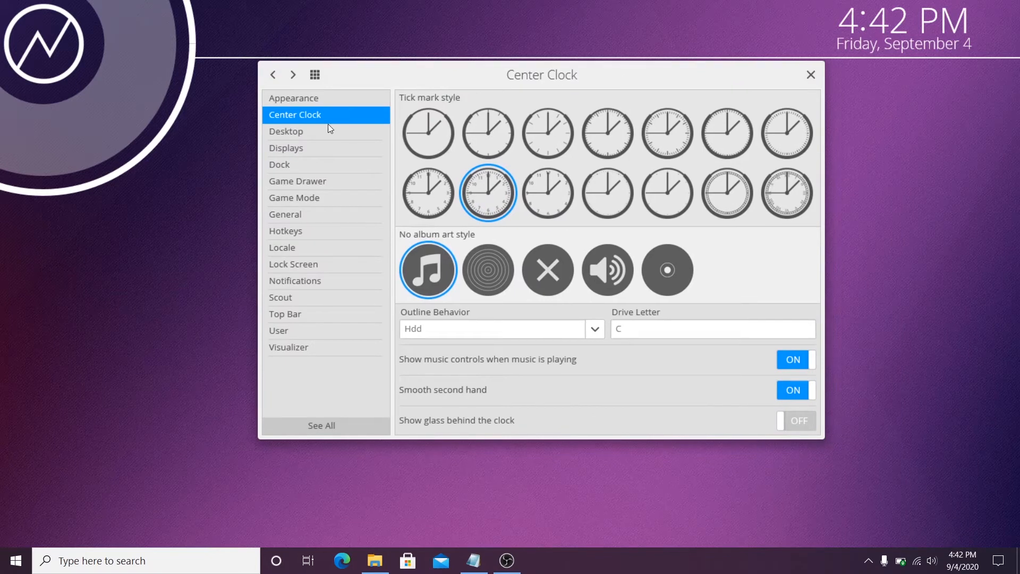
# Look through the Desktop and Displays settings and return to the Dock settings.
pyautogui.click(298, 130)
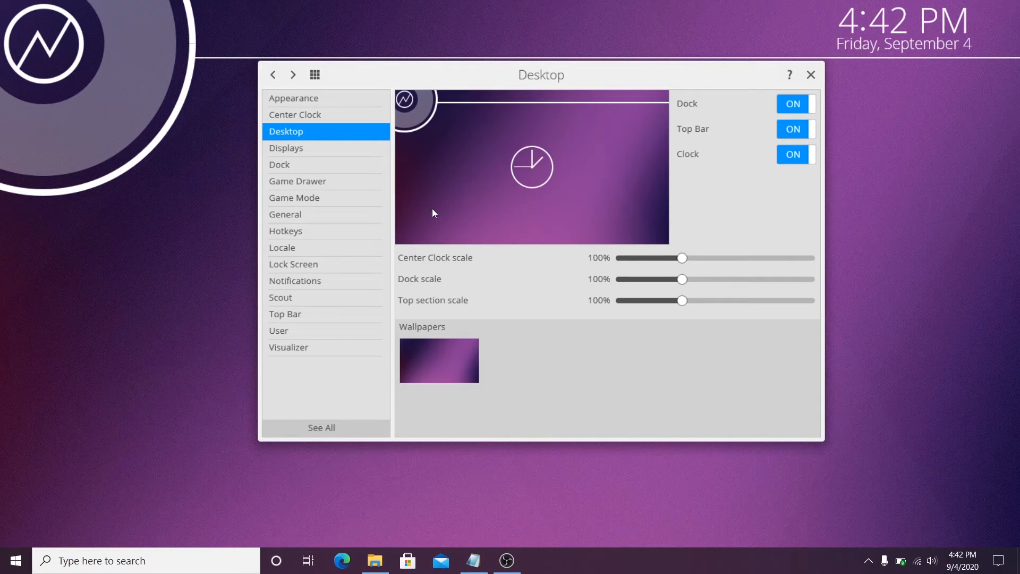
pyautogui.click(288, 148)
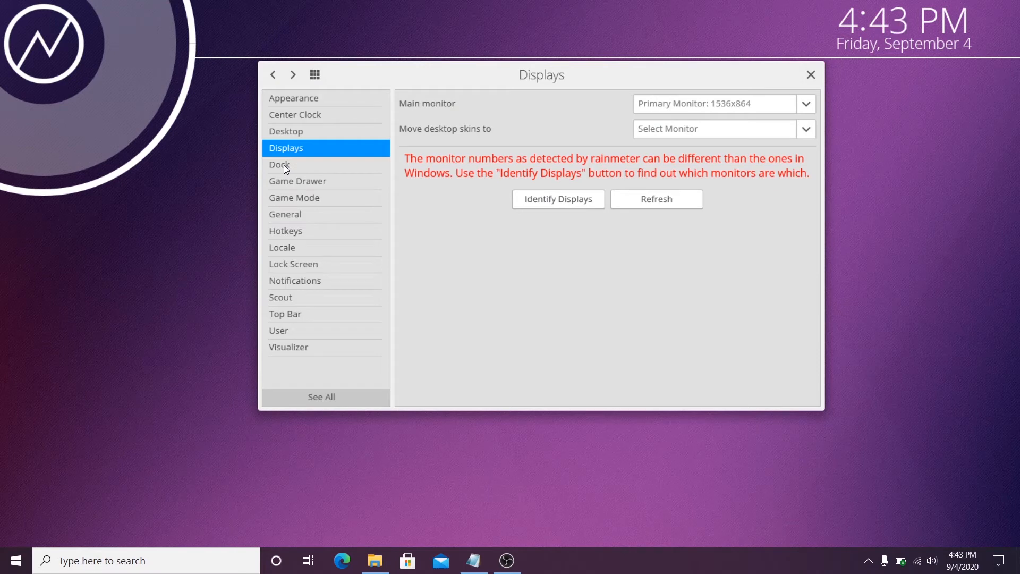
pyautogui.click(284, 164)
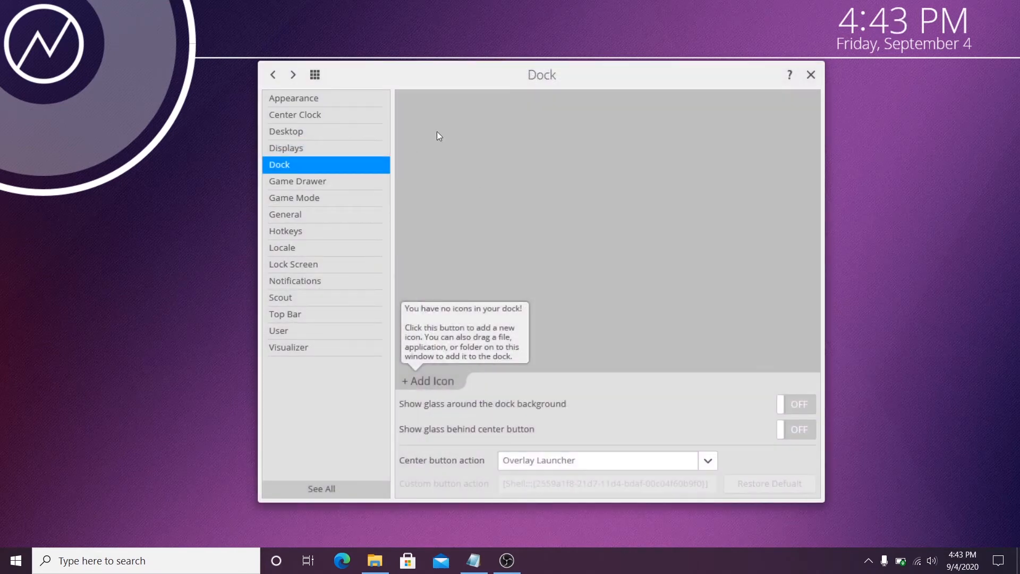
# Start a new dock icon and choose VLC.png from the DockIcons folder as its image.
pyautogui.click(421, 383)
pyautogui.click(532, 207)
pyautogui.click(409, 380)
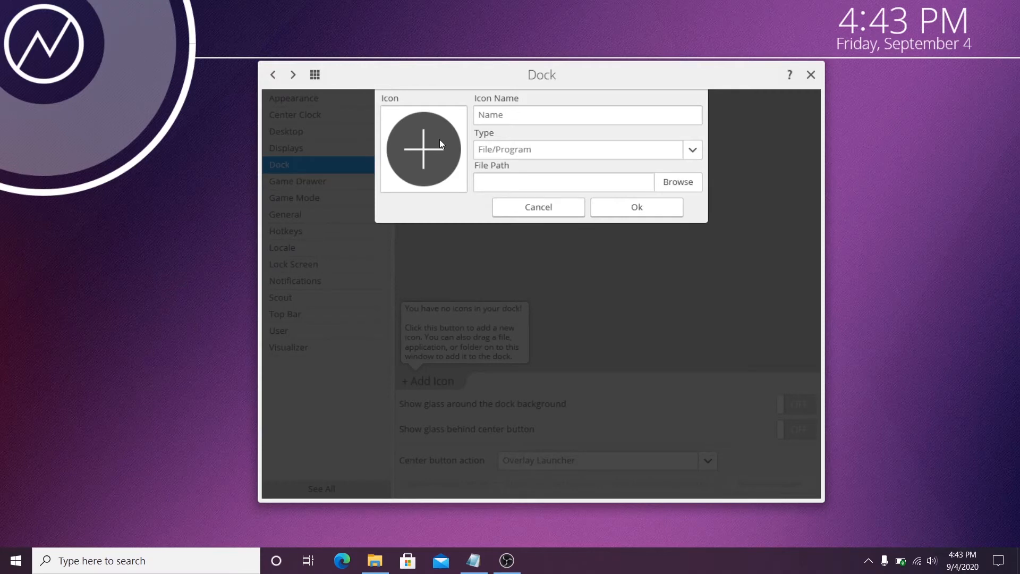
pyautogui.click(436, 141)
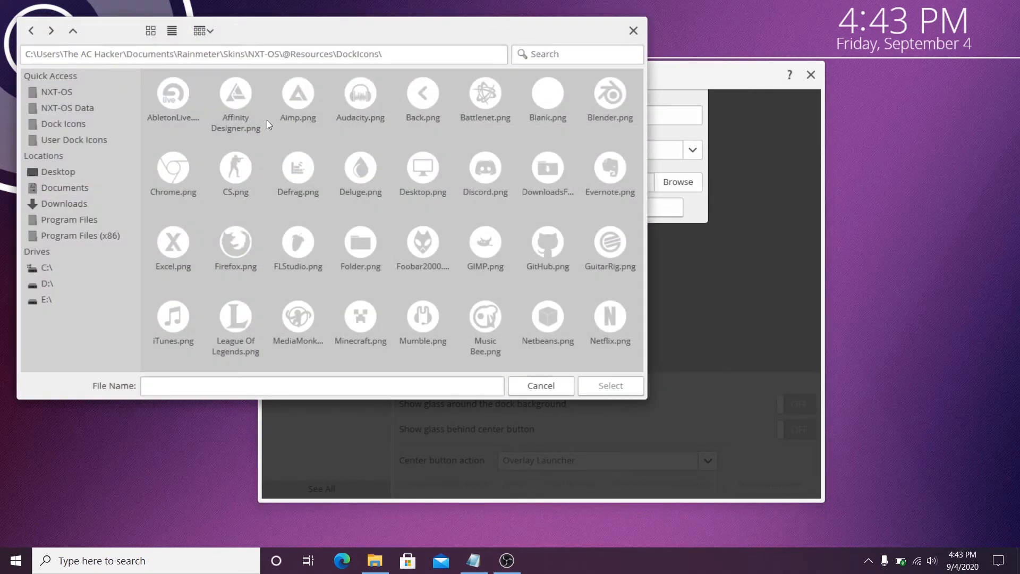
pyautogui.scroll(-5, 219, 193)
pyautogui.scroll(5, 203, 183)
pyautogui.scroll(-5, 203, 183)
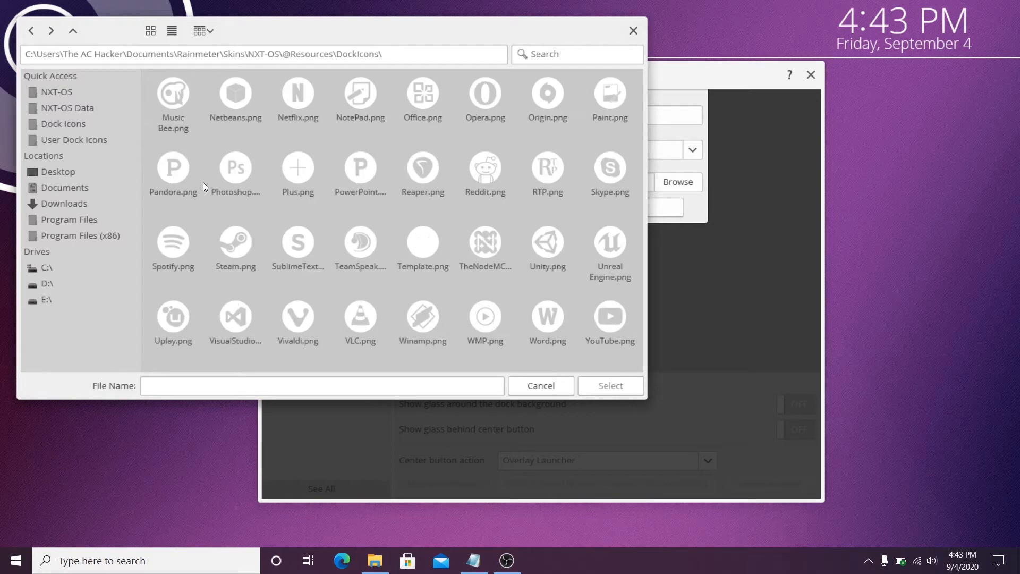
pyautogui.doubleClick(356, 325)
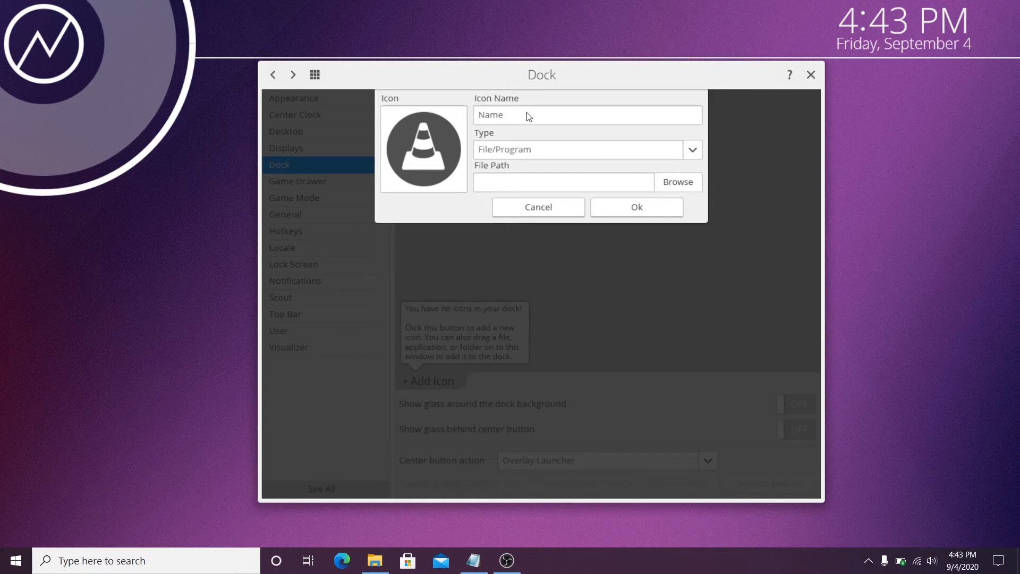
# Name the dock icon VlC, keep the File/Program type, set its path to C:\Program1.html, and add it to the dock.
pyautogui.click(542, 118)
pyautogui.moveTo(526, 118); pyautogui.dragTo(467, 118)
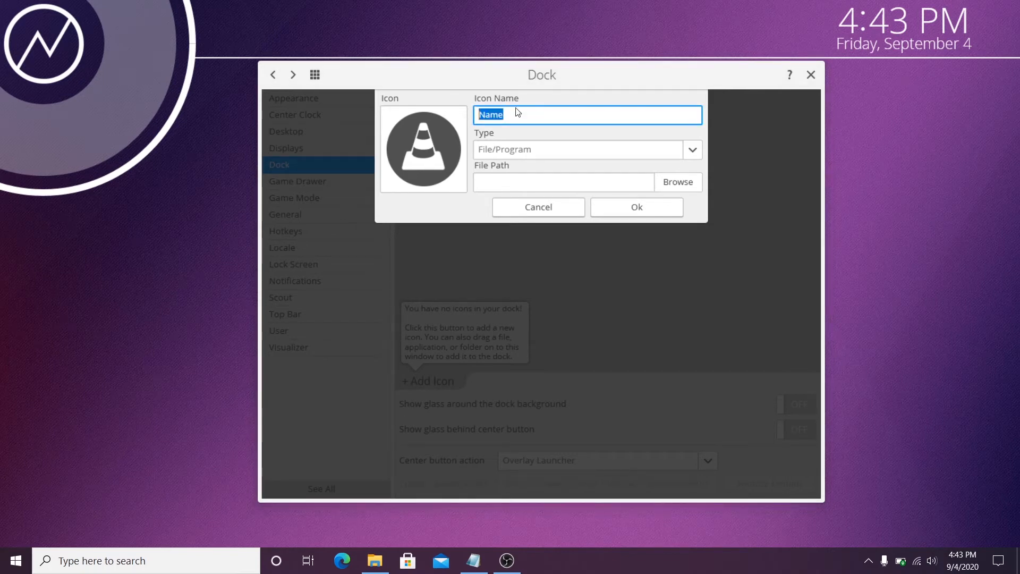
pyautogui.write('VlC')
pyautogui.click(532, 149)
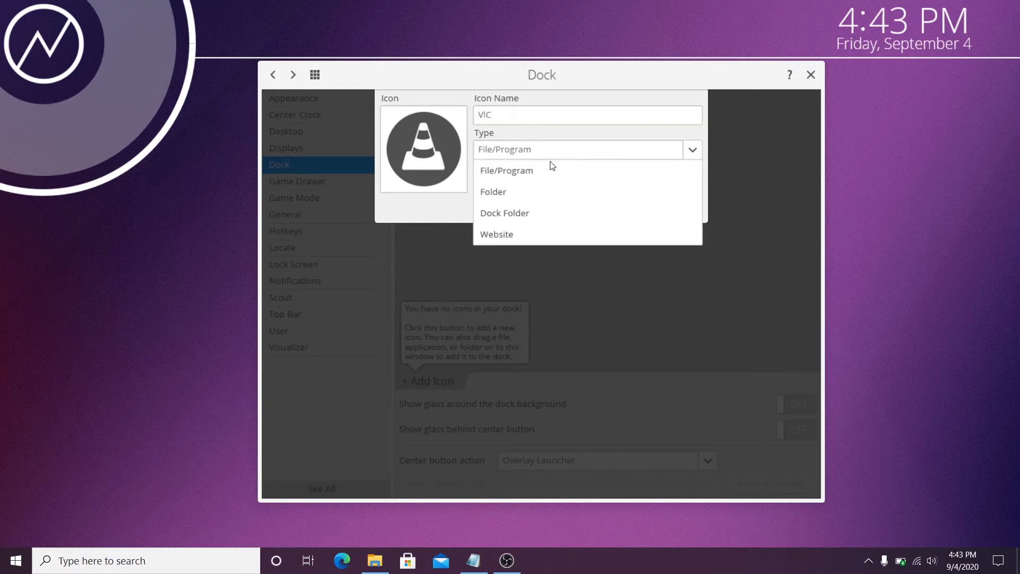
pyautogui.click(648, 151)
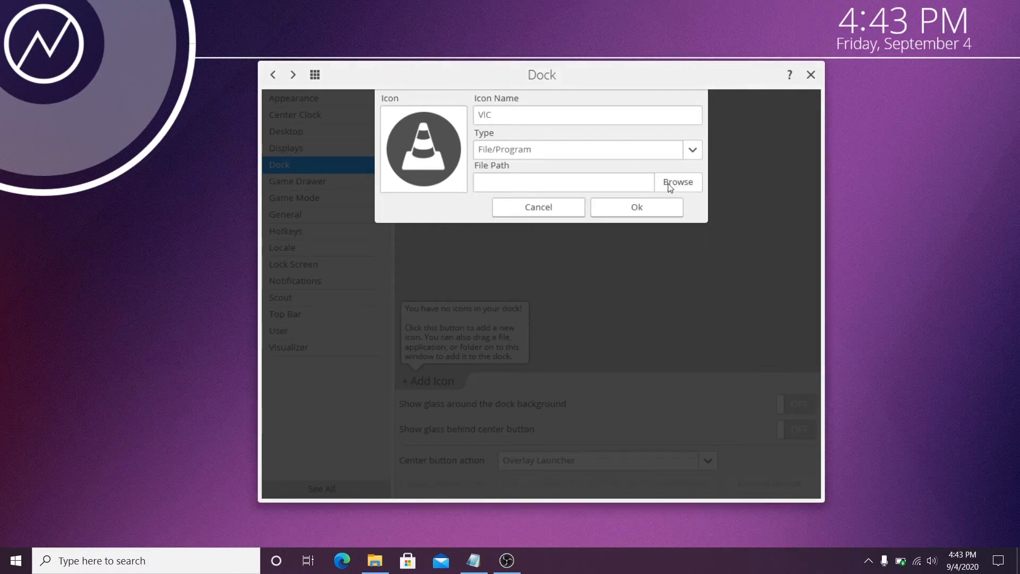
pyautogui.click(696, 185)
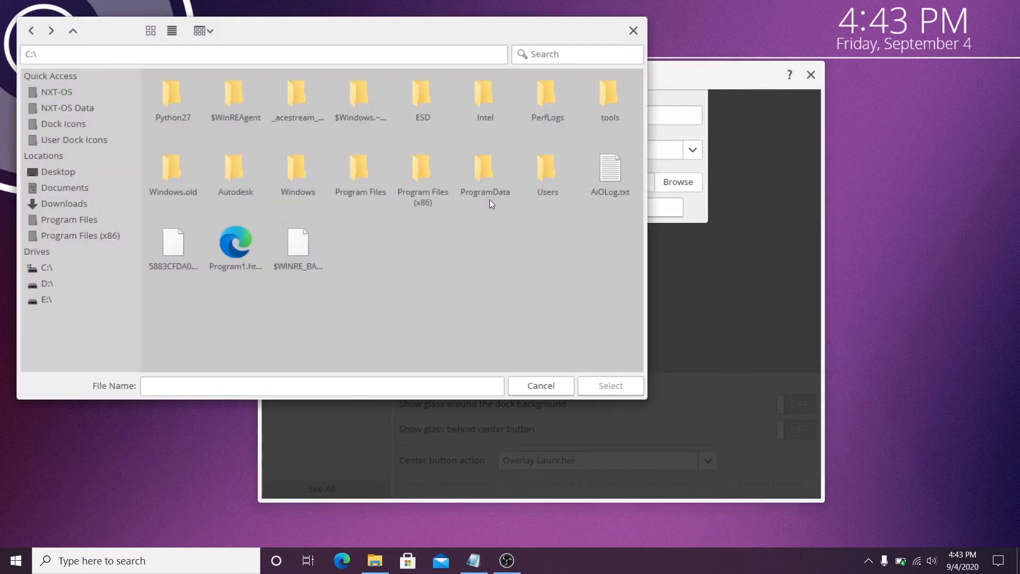
pyautogui.doubleClick(233, 244)
pyautogui.click(637, 207)
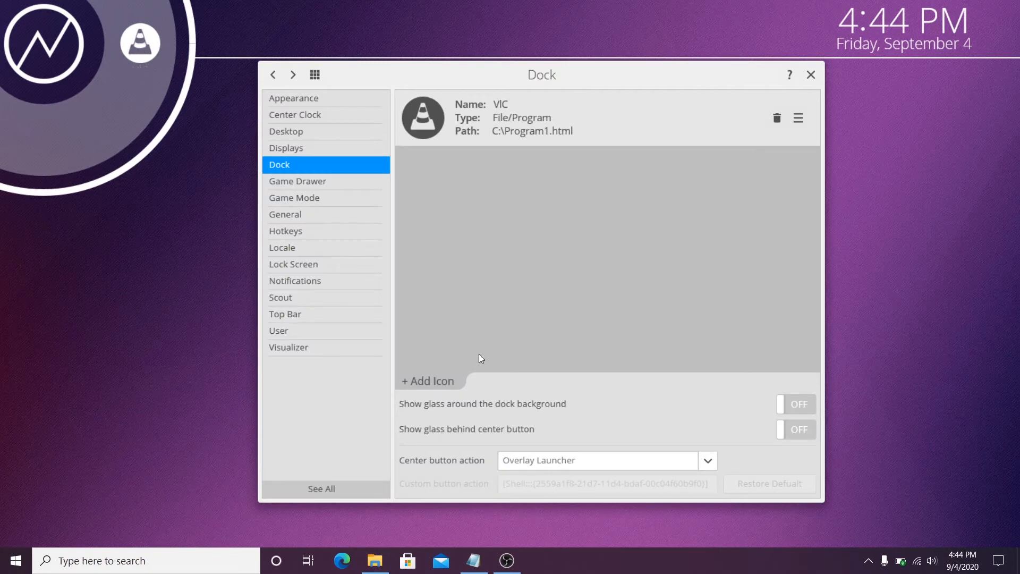
# Add a File/Program dock icon using Deluge.png as its image, keeping the default name and an empty path.
pyautogui.click(428, 378)
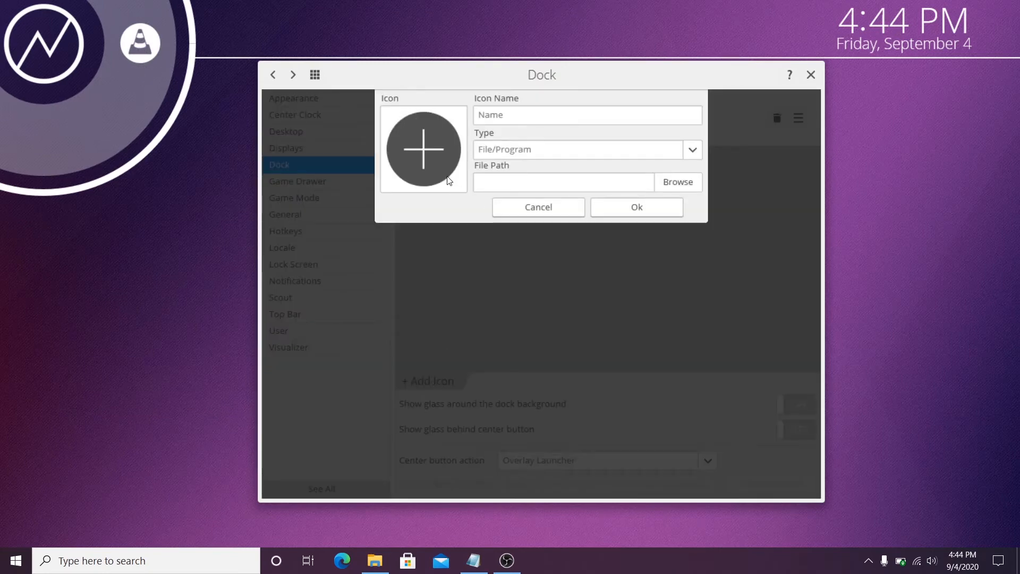
pyautogui.click(425, 154)
pyautogui.doubleClick(357, 180)
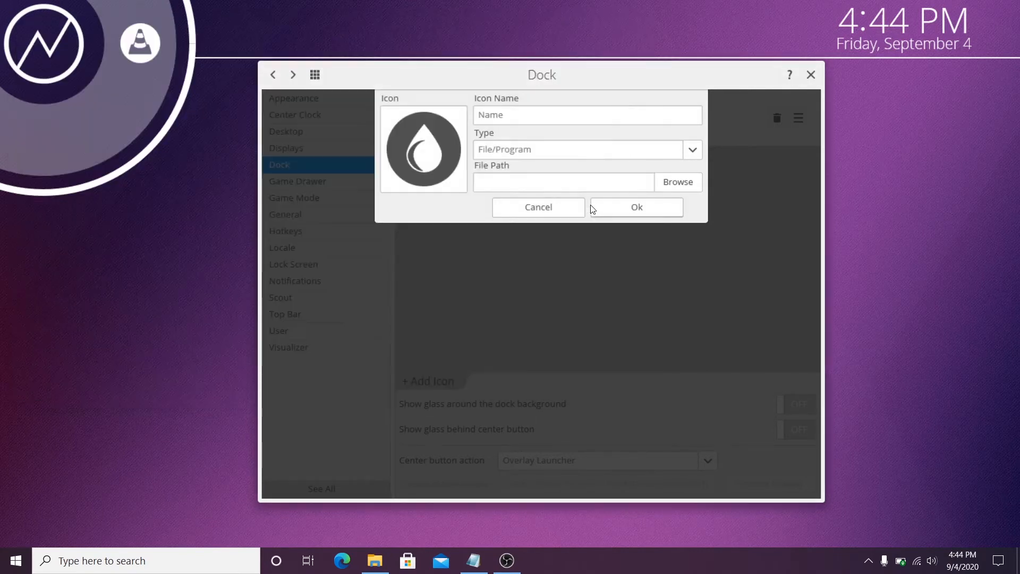
pyautogui.click(600, 207)
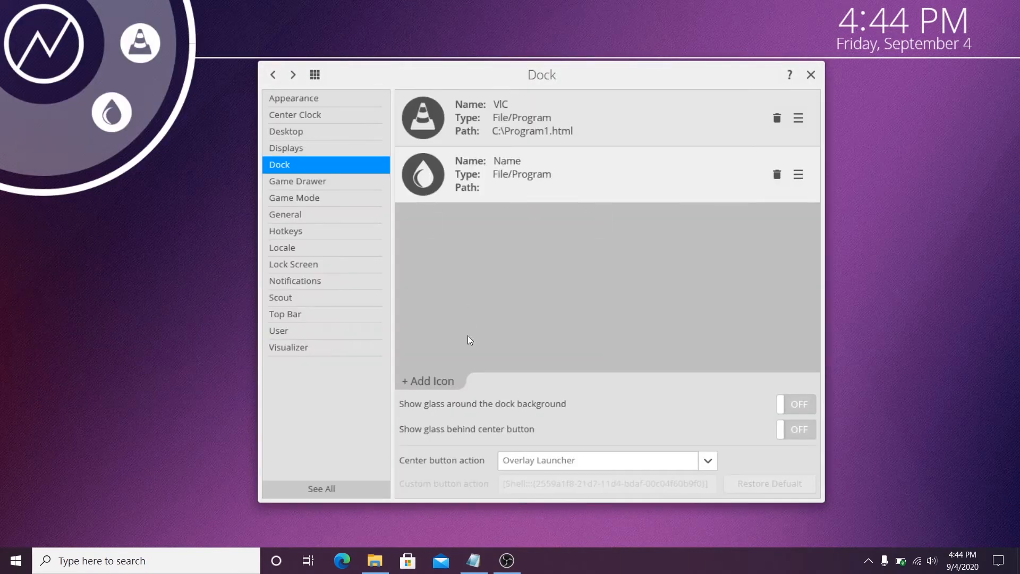
# Add a dock icon with the Discord.png image and the Folder type, keeping the default name and an empty path.
pyautogui.click(424, 381)
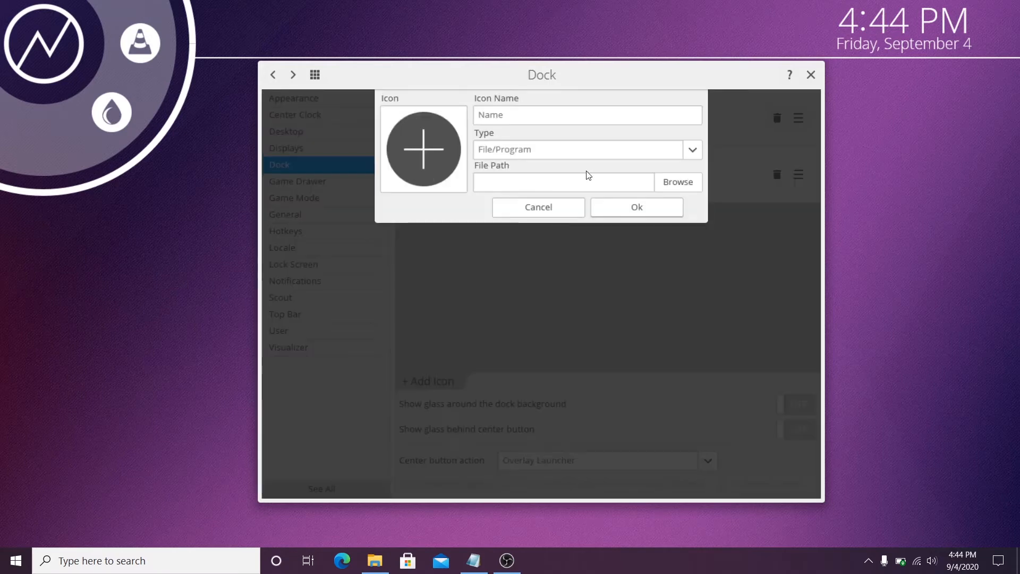
pyautogui.click(419, 137)
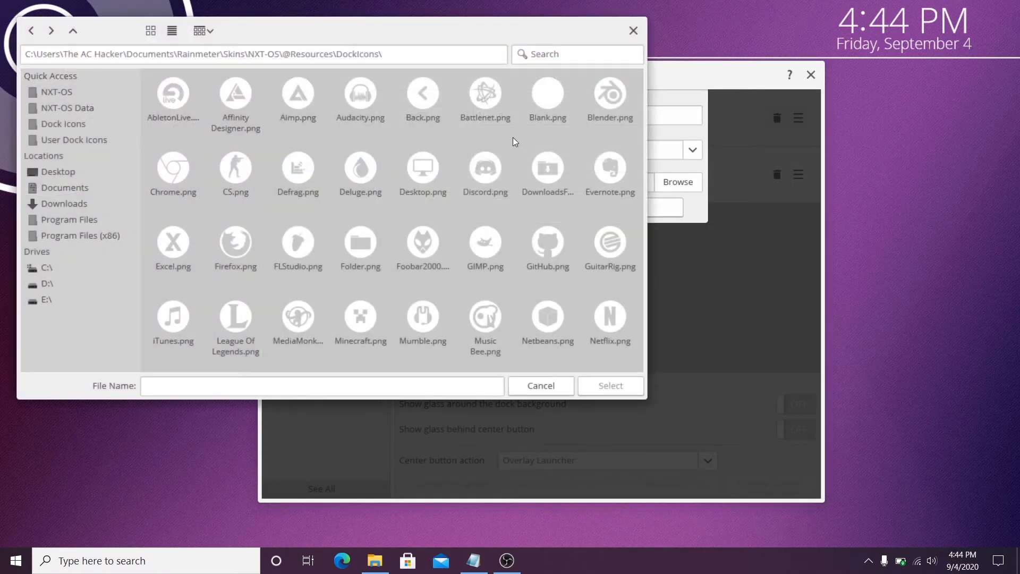
pyautogui.doubleClick(490, 163)
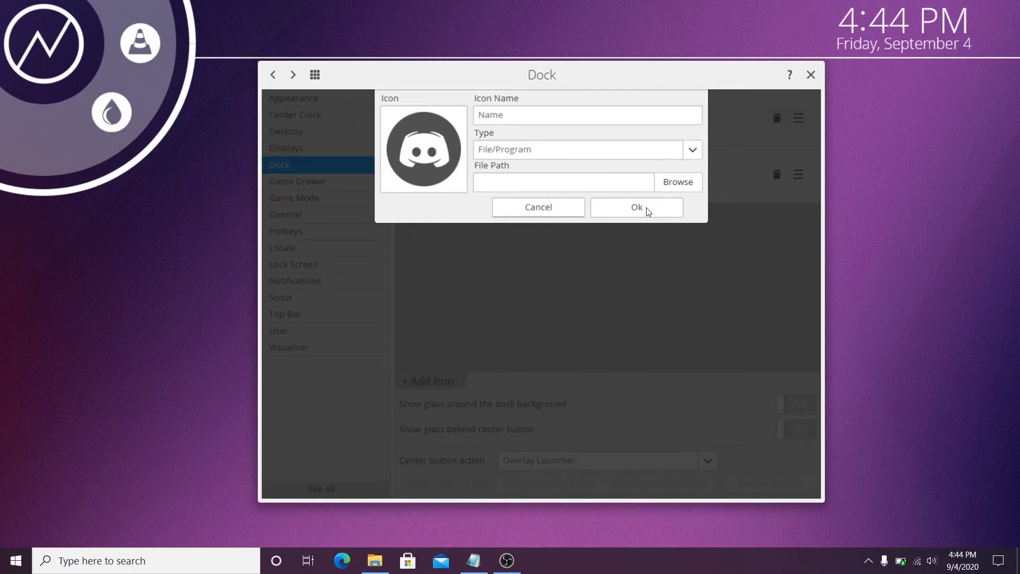
pyautogui.click(693, 149)
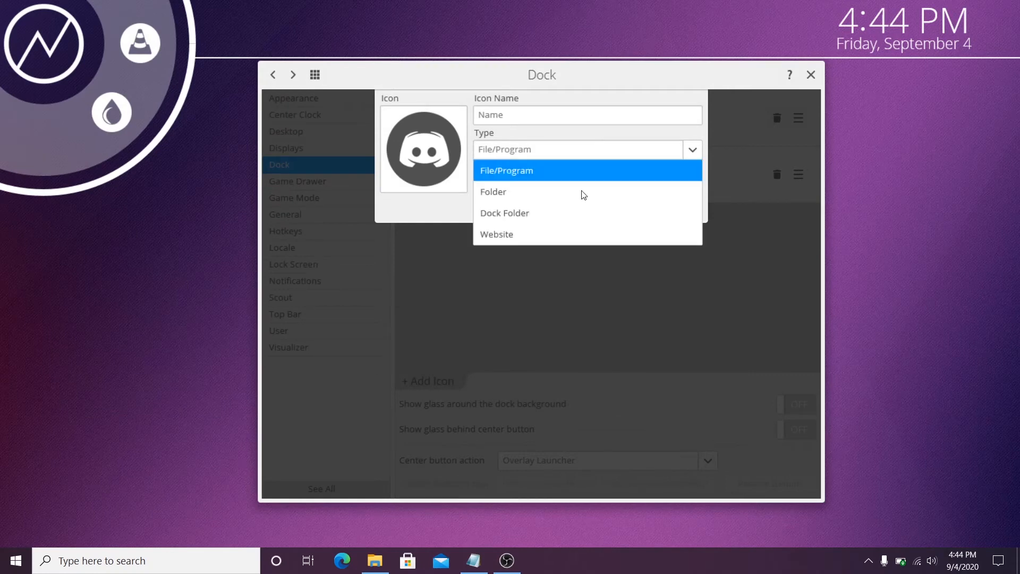
pyautogui.click(541, 196)
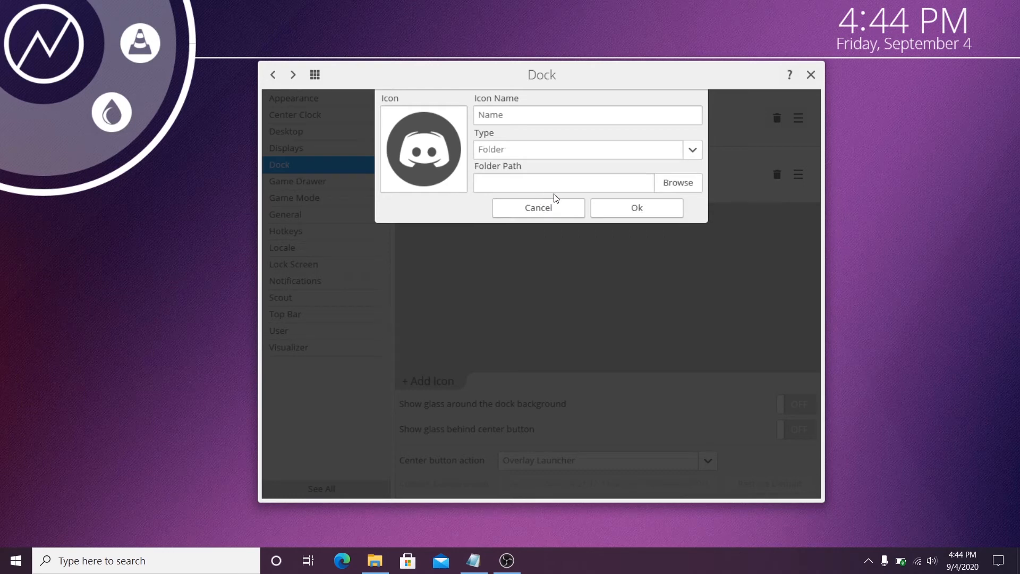
pyautogui.click(693, 150)
pyautogui.click(693, 151)
pyautogui.click(633, 210)
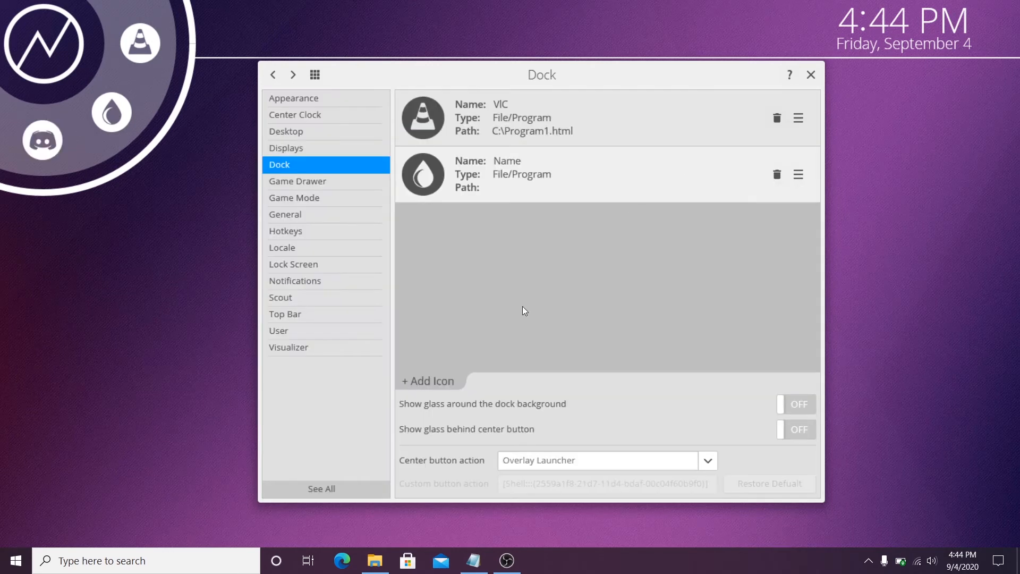
# Add a File/Program dock icon with the Foobar2000 image, keeping the default name and an empty path.
pyautogui.click(438, 376)
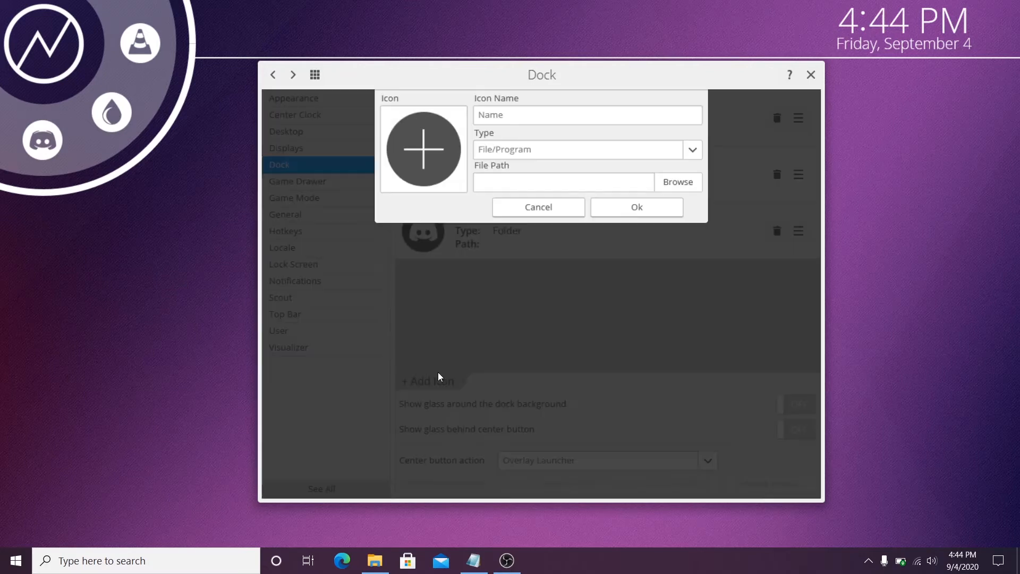
pyautogui.click(427, 163)
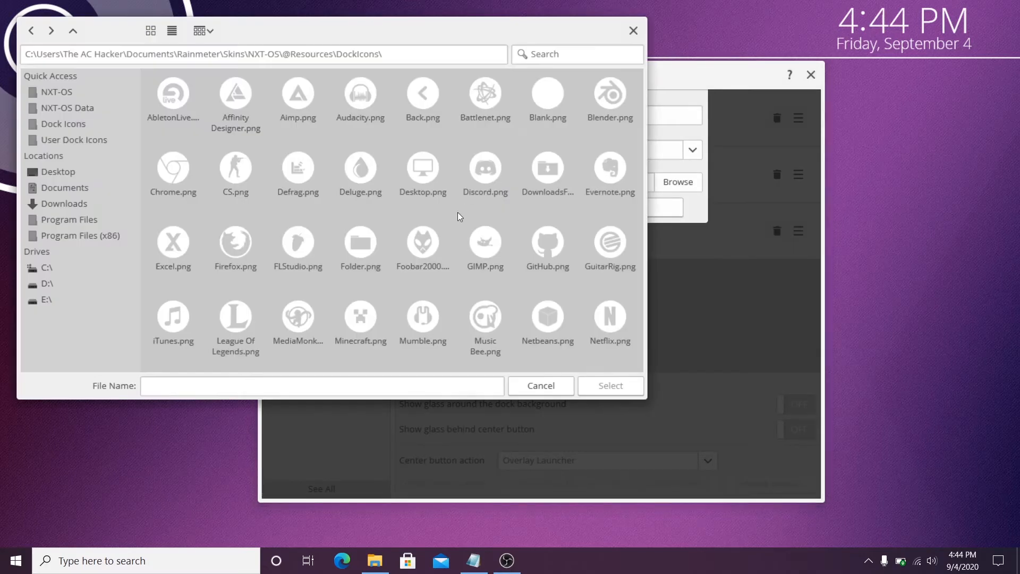
pyautogui.doubleClick(431, 245)
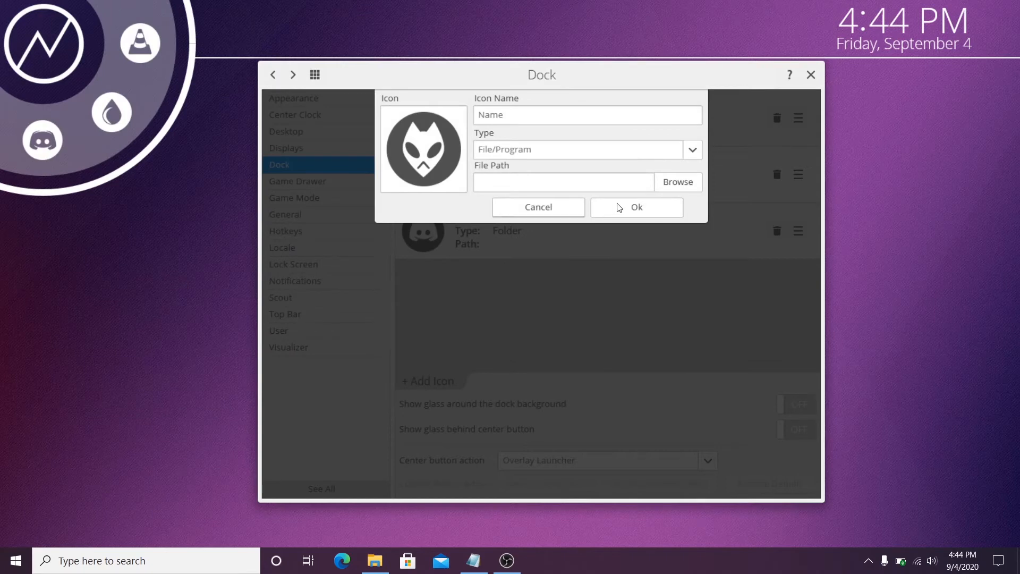
pyautogui.click(620, 207)
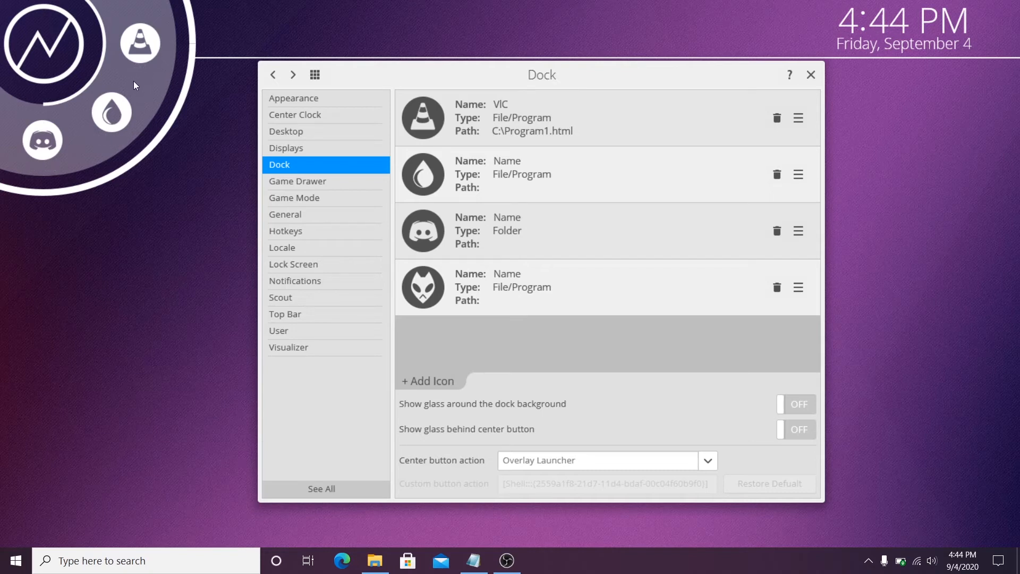
# Rotate the desktop dock back and forth to look through its icons.
pyautogui.scroll(-1, 133, 73)
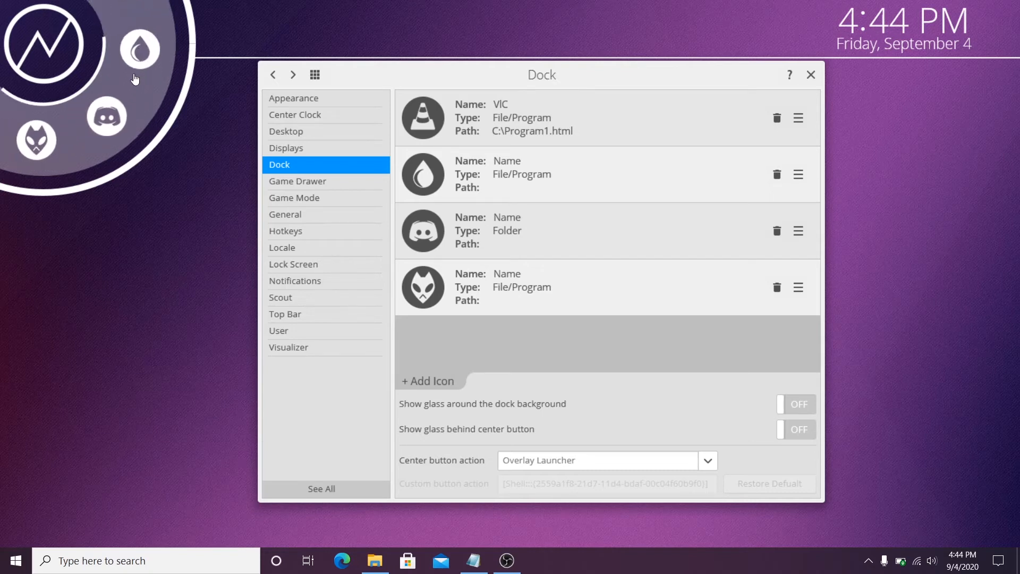
pyautogui.scroll(1, 133, 73)
pyautogui.scroll(-1, 133, 73)
pyautogui.scroll(1, 133, 74)
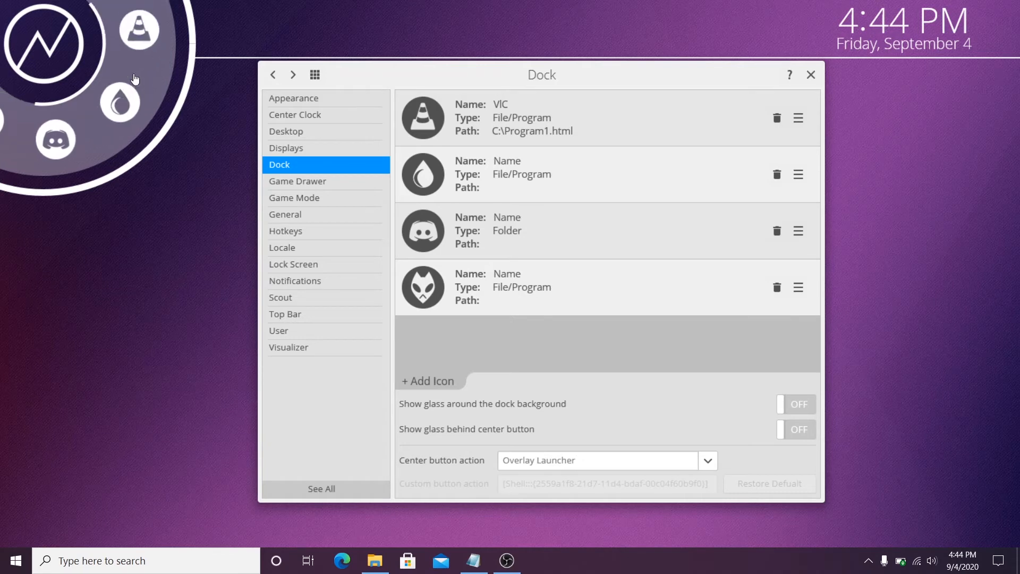
pyautogui.scroll(-1, 134, 74)
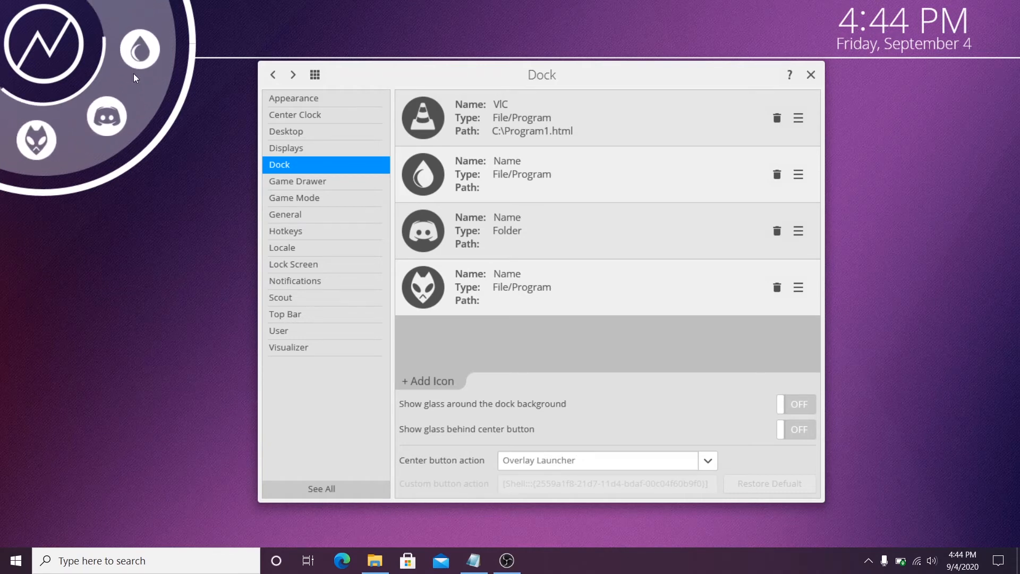
pyautogui.scroll(1, 134, 78)
pyautogui.scroll(-1, 135, 79)
pyautogui.scroll(-1, 134, 75)
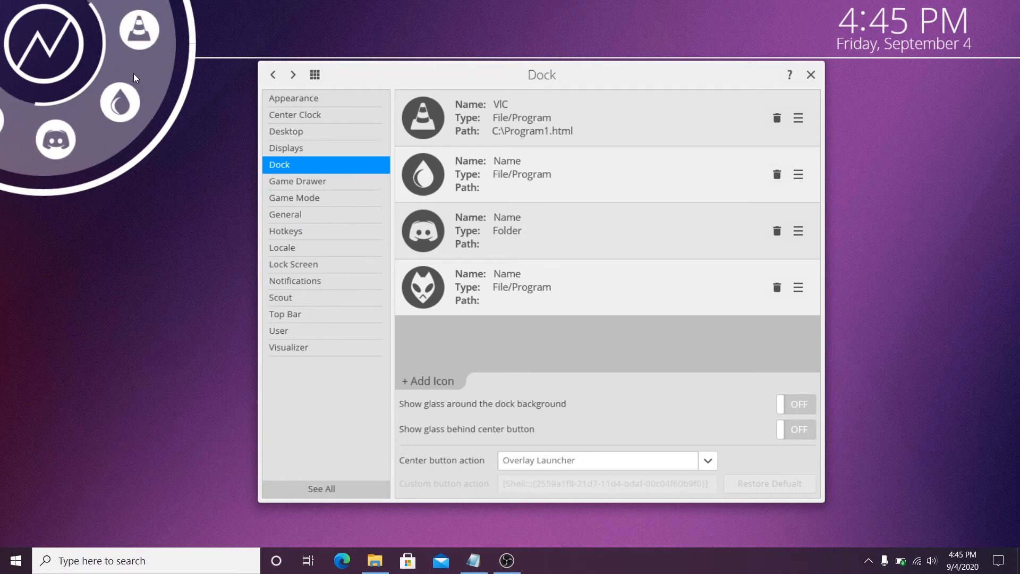
pyautogui.scroll(1, 134, 75)
pyautogui.scroll(1, 134, 75)
pyautogui.scroll(-1, 134, 75)
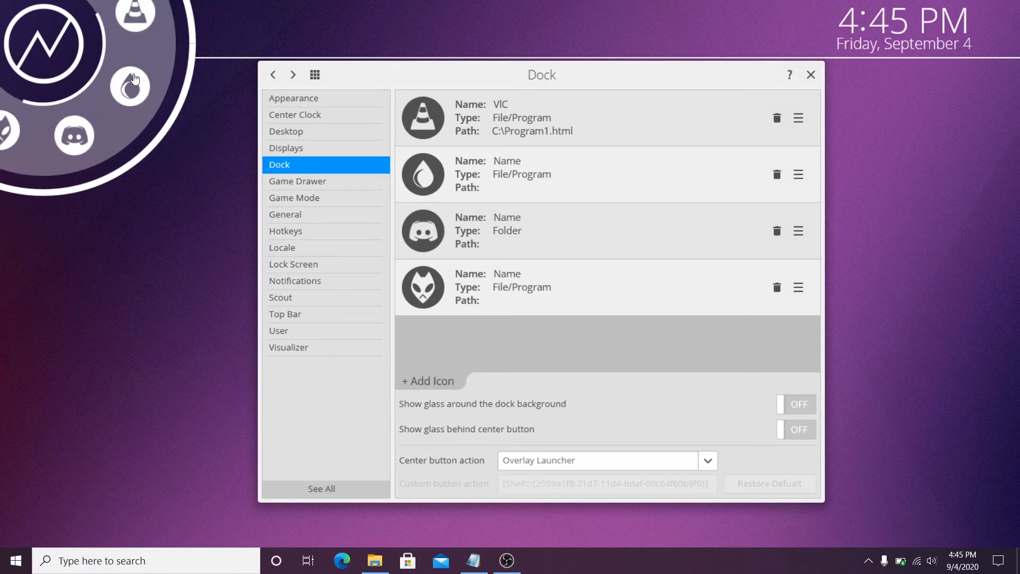
pyautogui.scroll(1, 133, 75)
pyautogui.scroll(-1, 134, 74)
pyautogui.scroll(1, 133, 75)
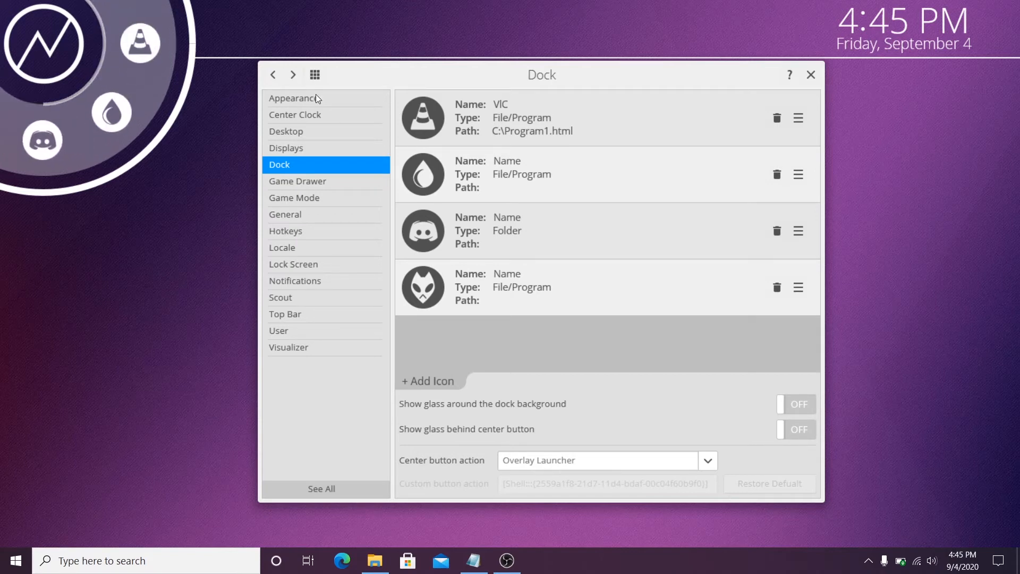
# Go to the Game Drawer settings, shift the settings window slightly, and enable the game drawer.
pyautogui.click(304, 181)
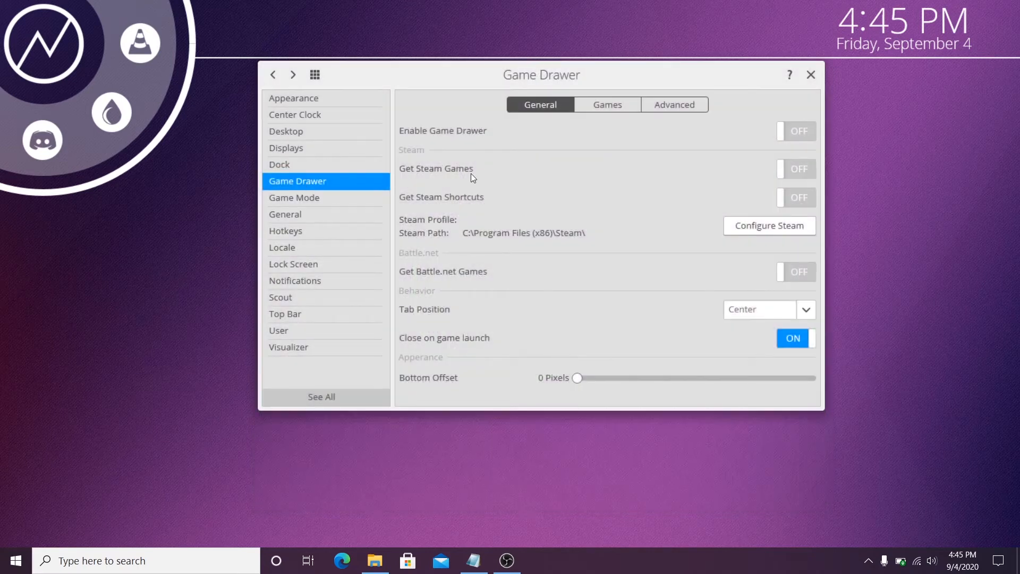
pyautogui.moveTo(644, 76); pyautogui.dragTo(619, 67)
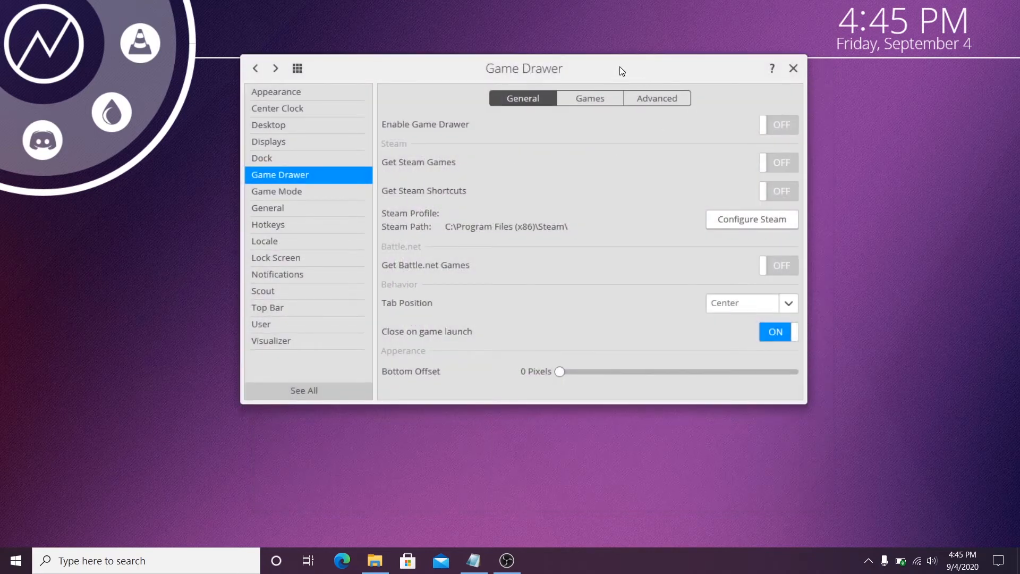
pyautogui.click(766, 125)
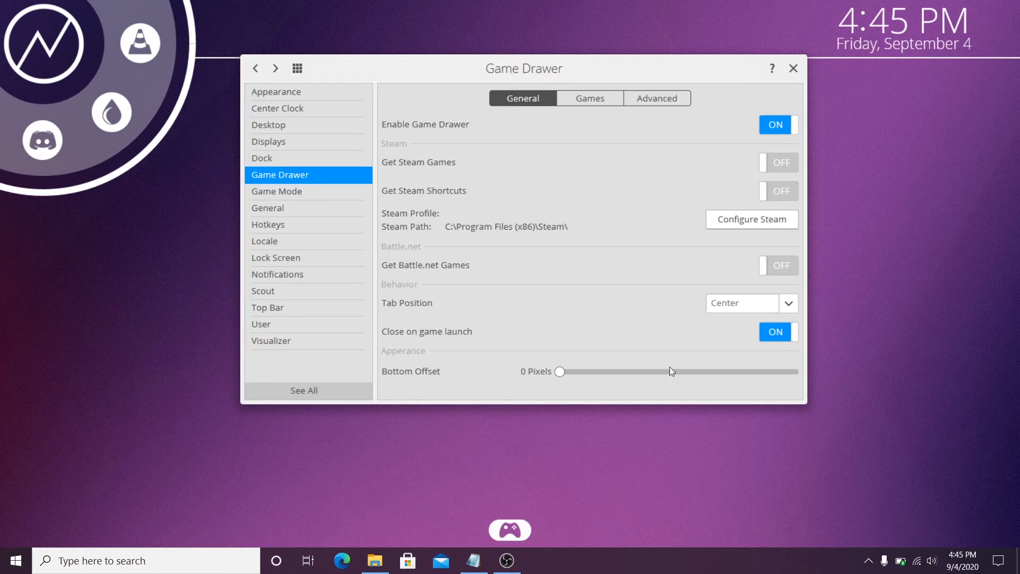
# Expand and collapse the game drawer on the desktop twice to check how it works.
pyautogui.click(507, 530)
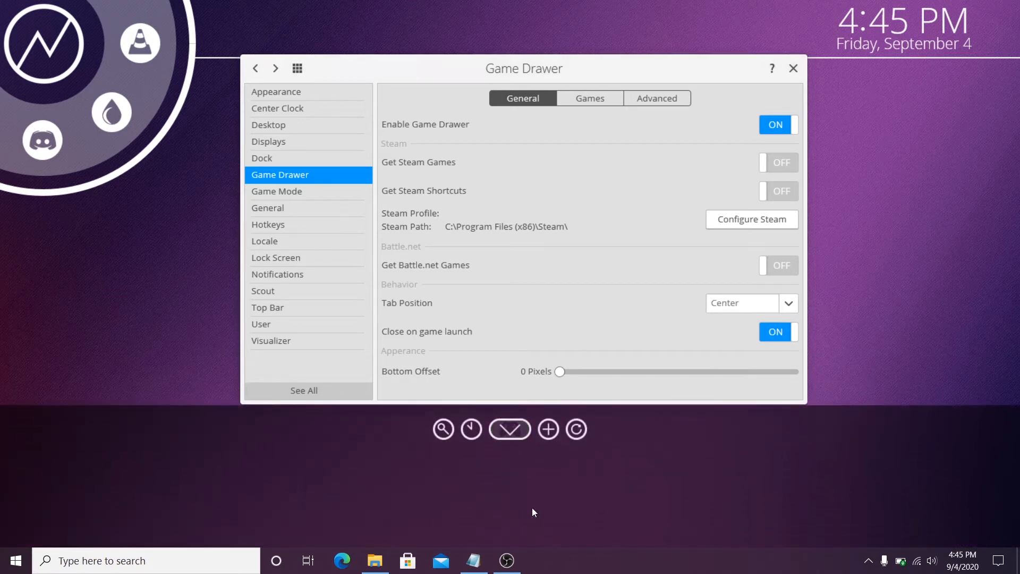
pyautogui.click(514, 425)
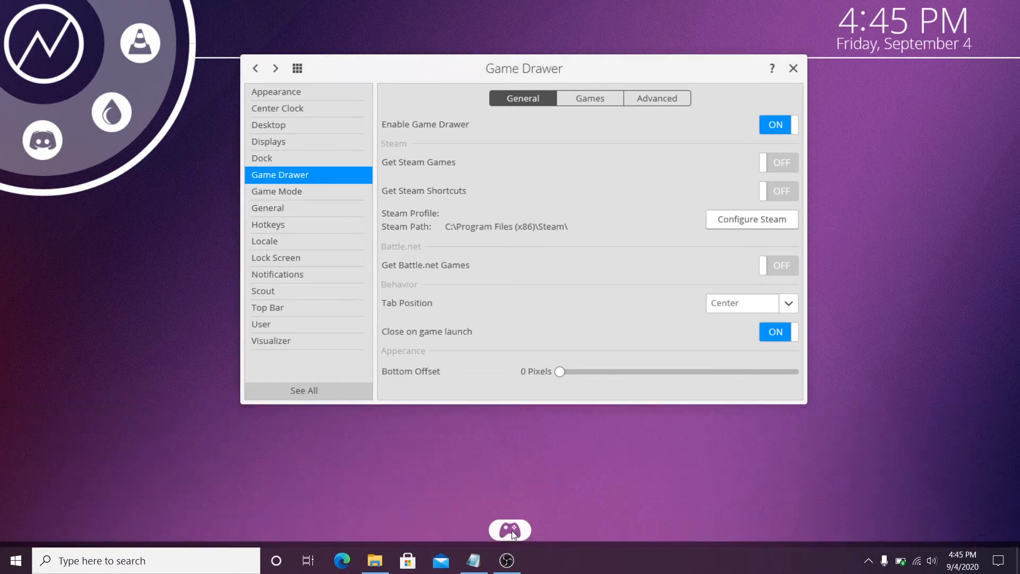
pyautogui.click(511, 531)
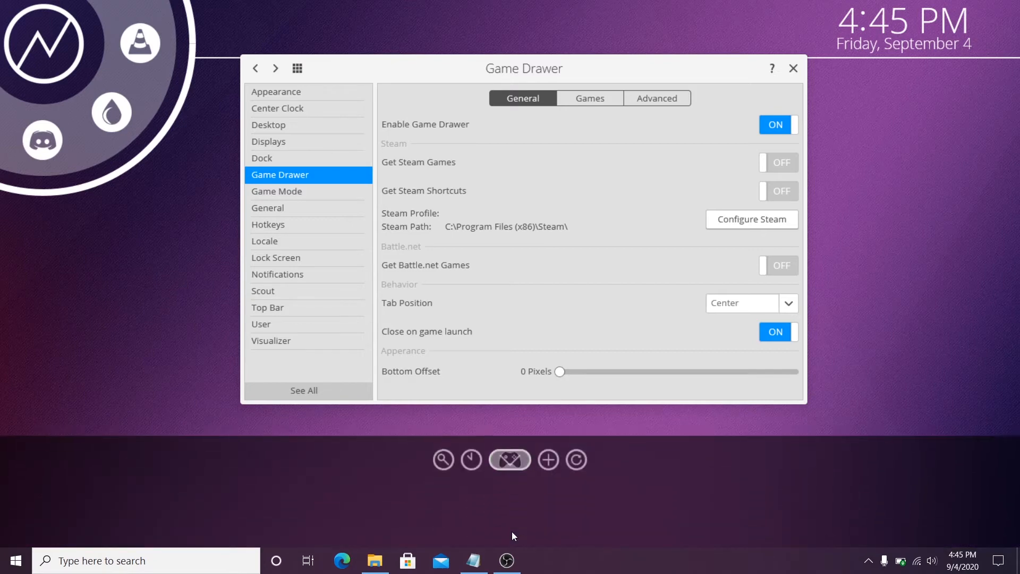
pyautogui.click(517, 422)
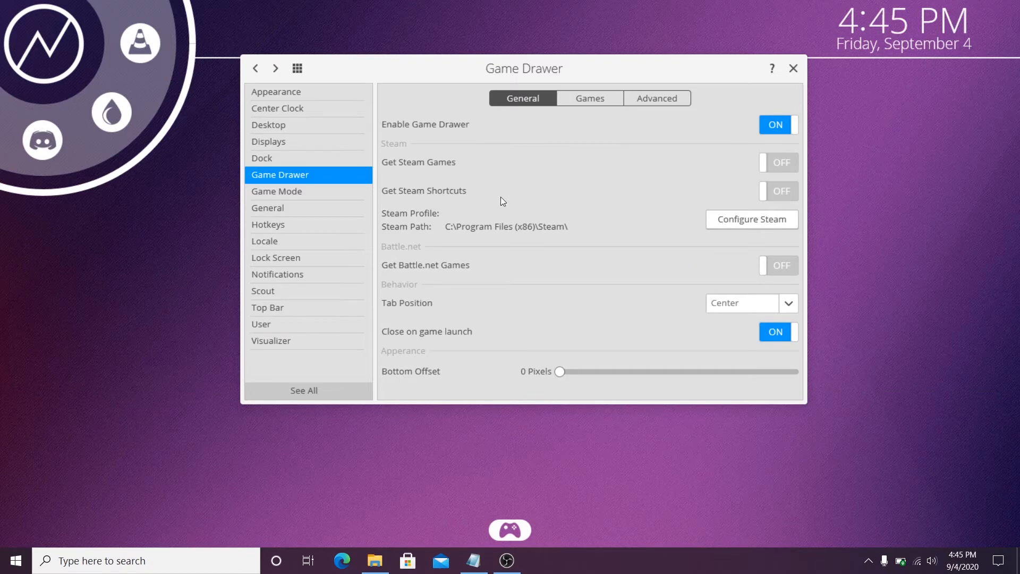
# Start a new game entry in the Game Drawer's games list and choose the blue controller image as its banner.
pyautogui.click(598, 101)
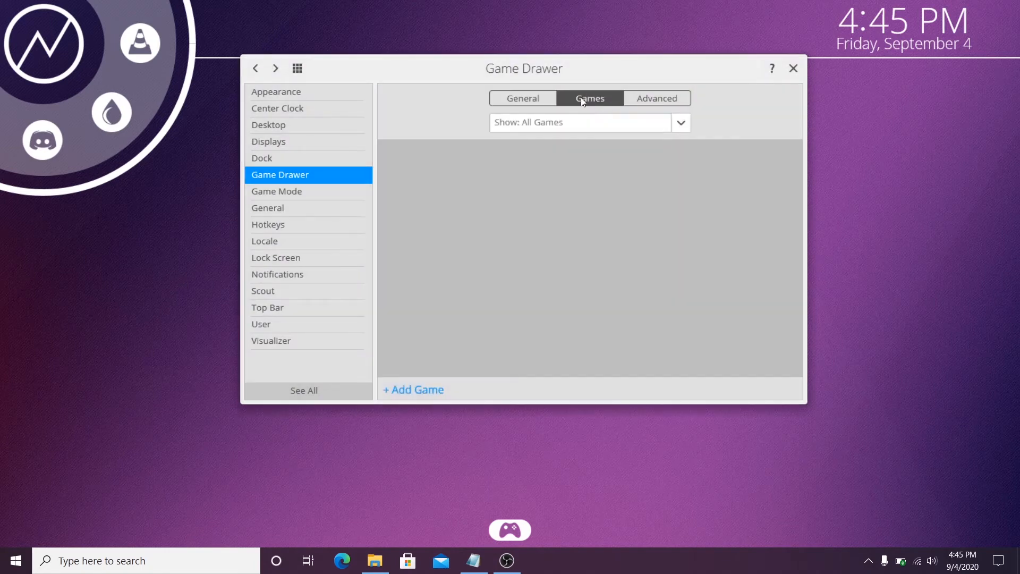
pyautogui.click(539, 98)
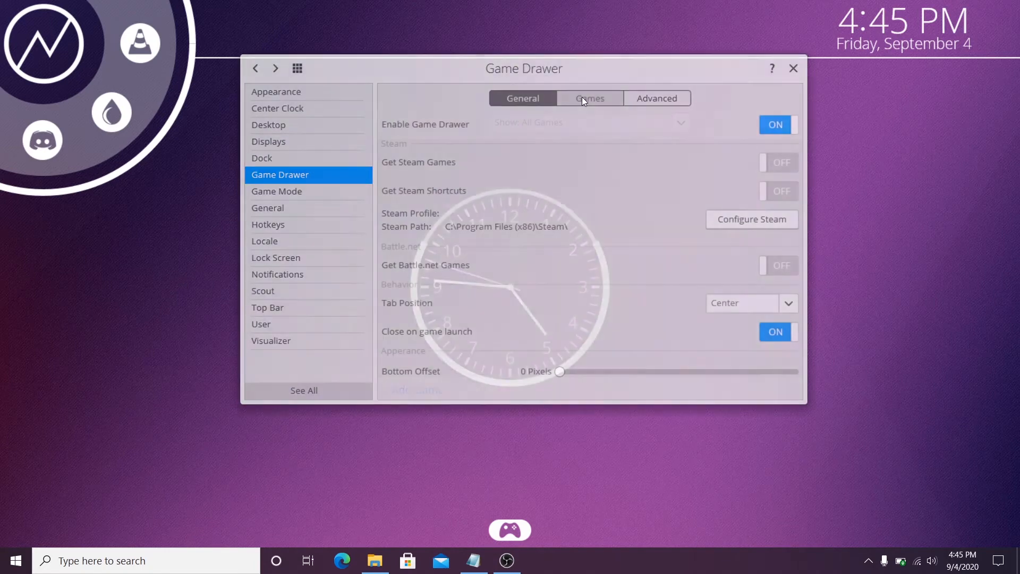
pyautogui.click(581, 97)
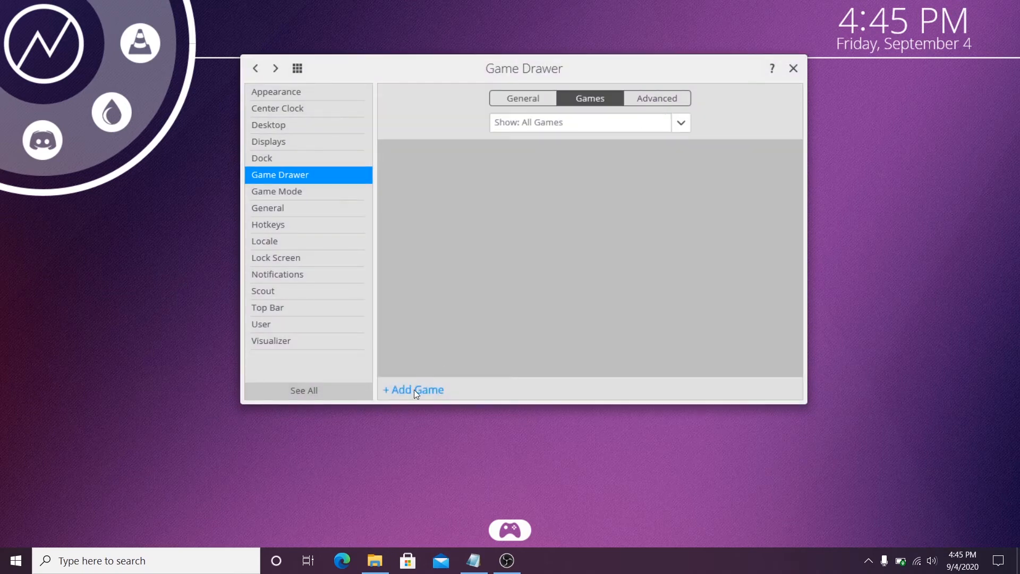
pyautogui.click(414, 391)
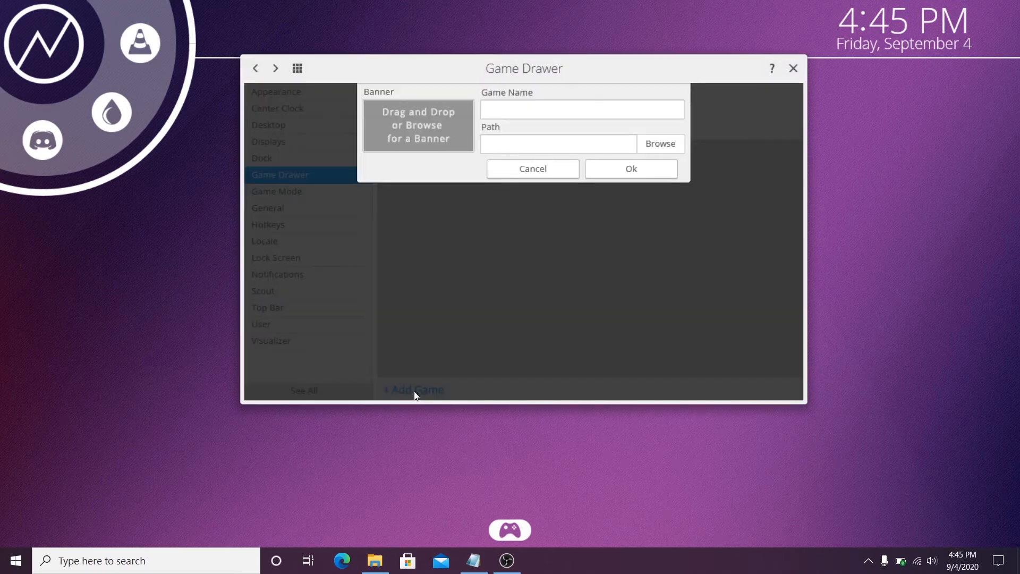
pyautogui.click(414, 133)
pyautogui.click(616, 393)
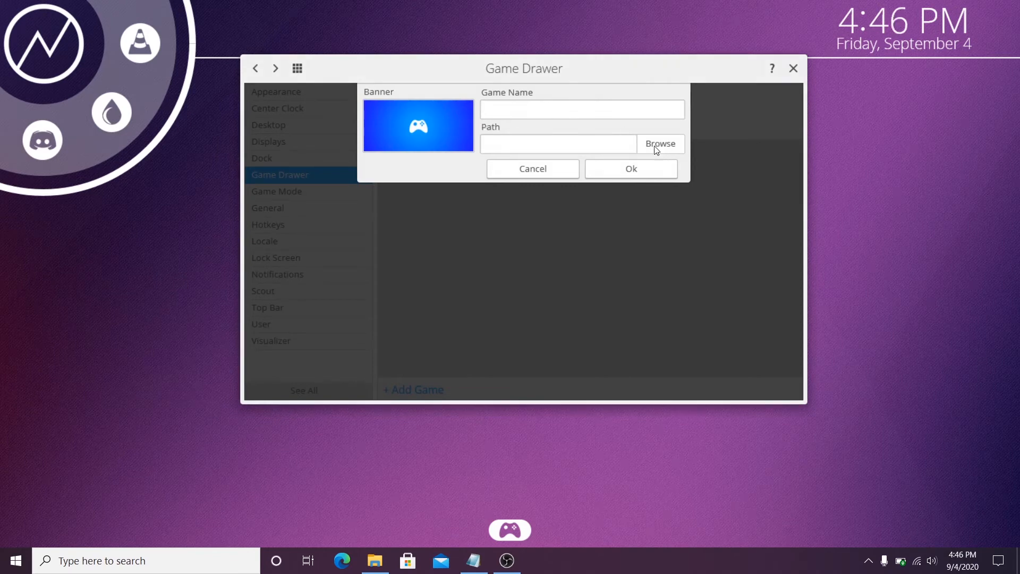
# Name the new game entry Gta v and set its path to GTA5.exe in the GTAV folder.
pyautogui.click(542, 108)
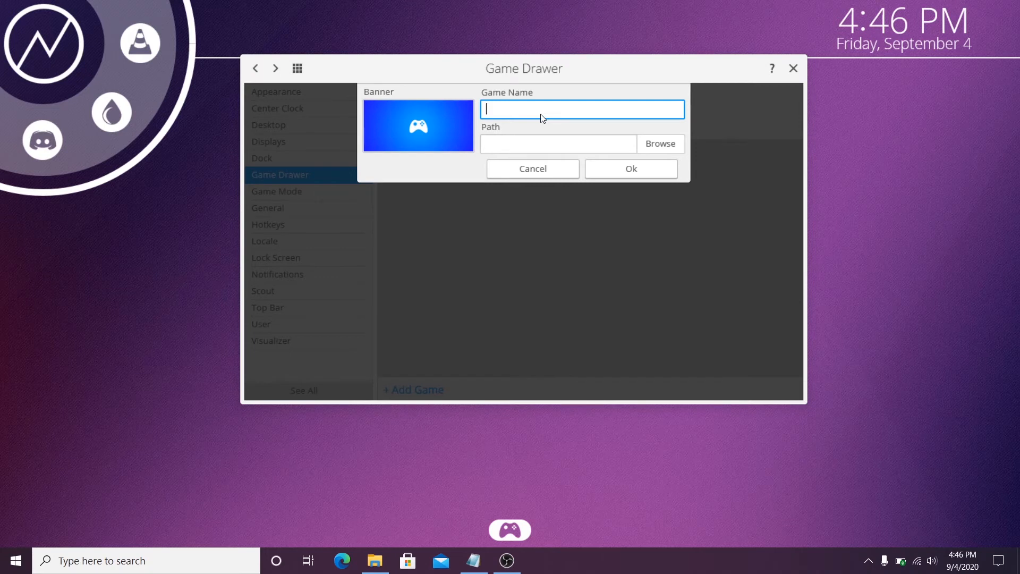
pyautogui.write('Gta v')
pyautogui.click(650, 146)
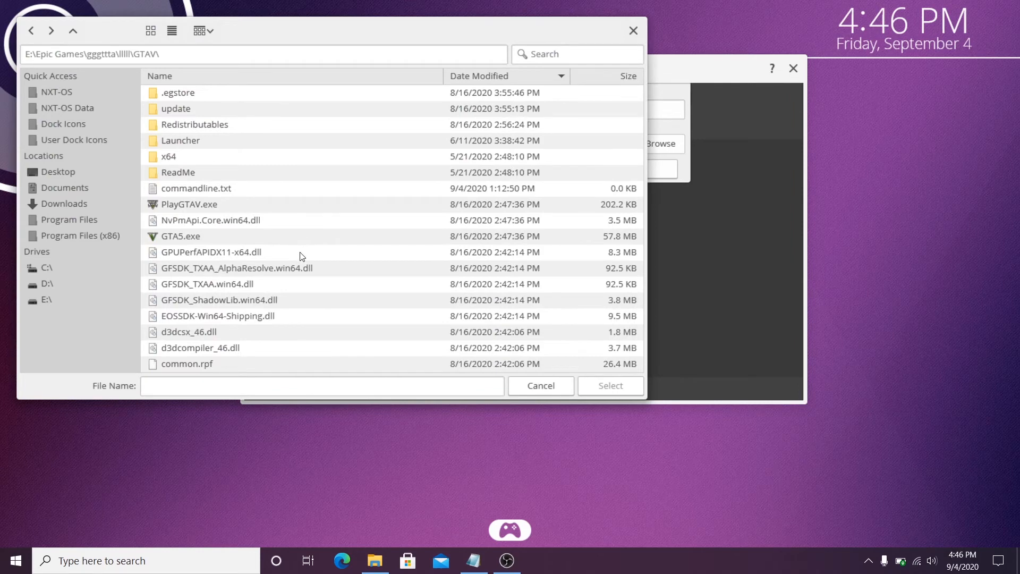
pyautogui.scroll(-2, 298, 255)
pyautogui.scroll(1, 301, 257)
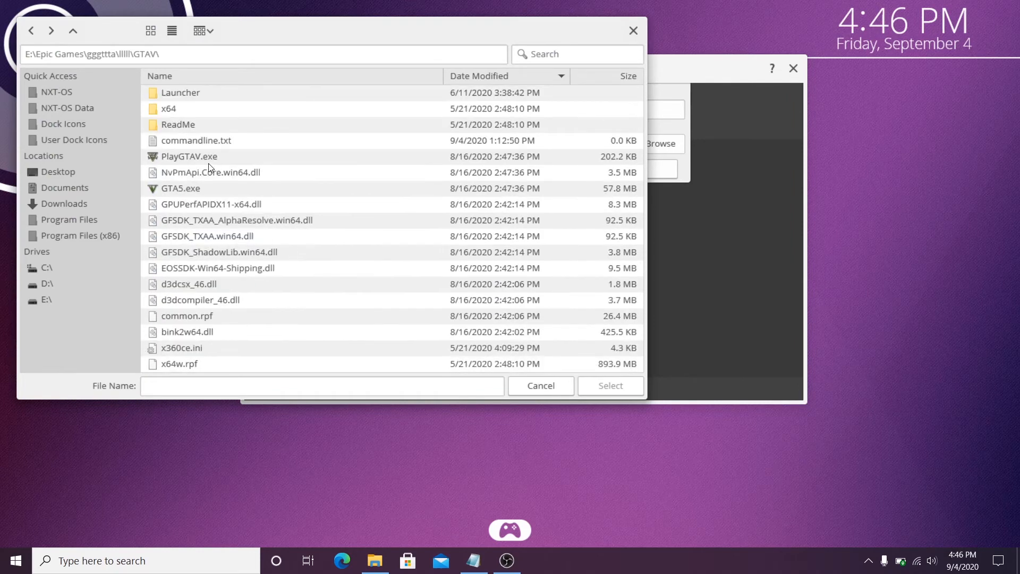
pyautogui.click(175, 192)
pyautogui.click(615, 384)
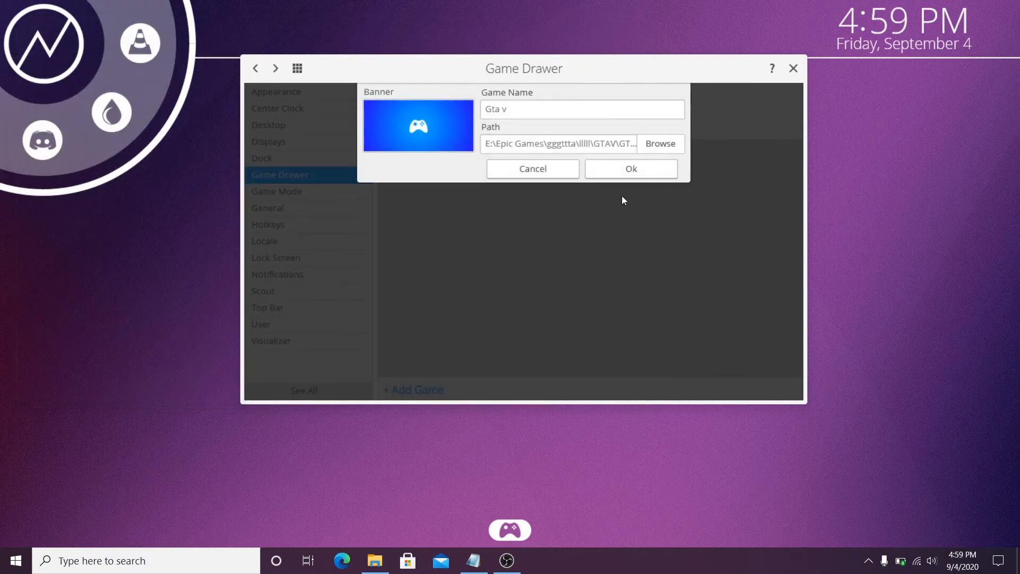
# Save the Gta v game entry, and check the game drawer and its advanced options.
pyautogui.click(639, 173)
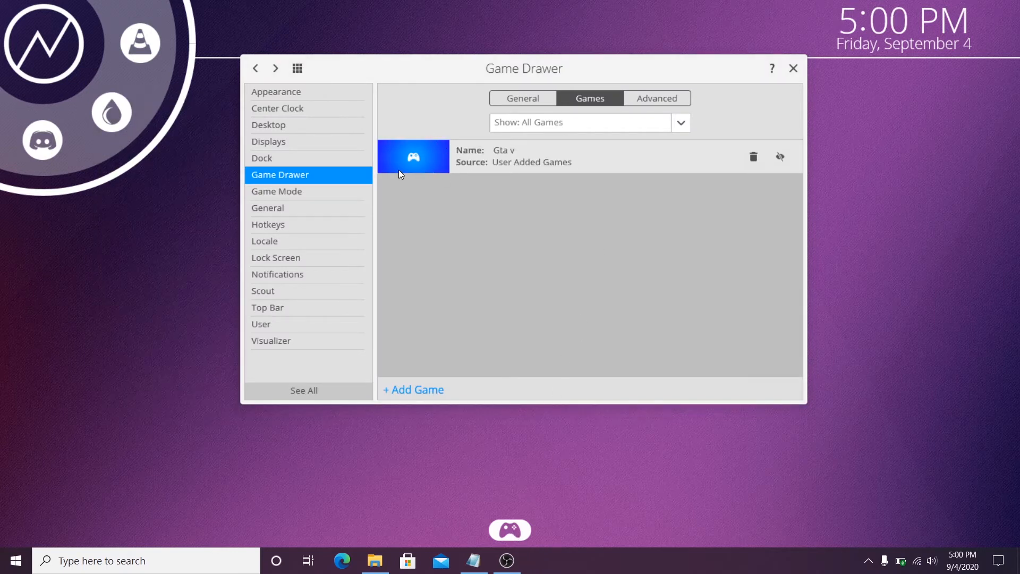
pyautogui.click(508, 530)
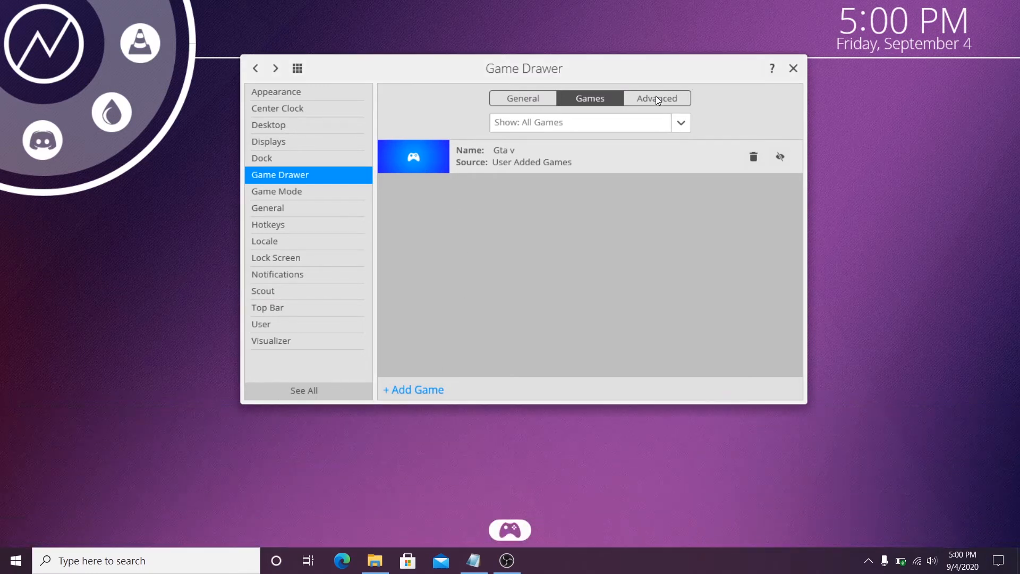
pyautogui.click(657, 99)
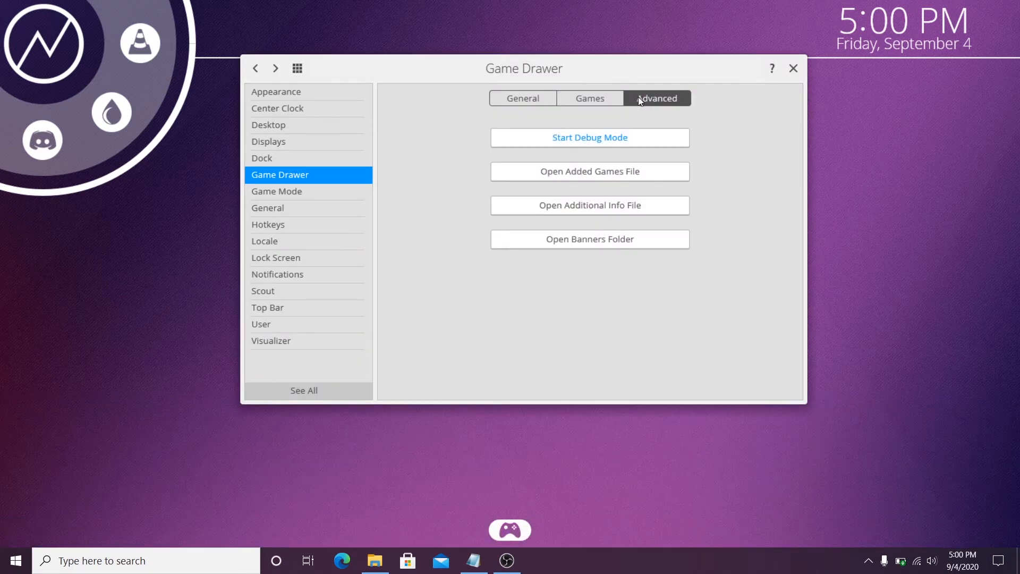
pyautogui.click(595, 98)
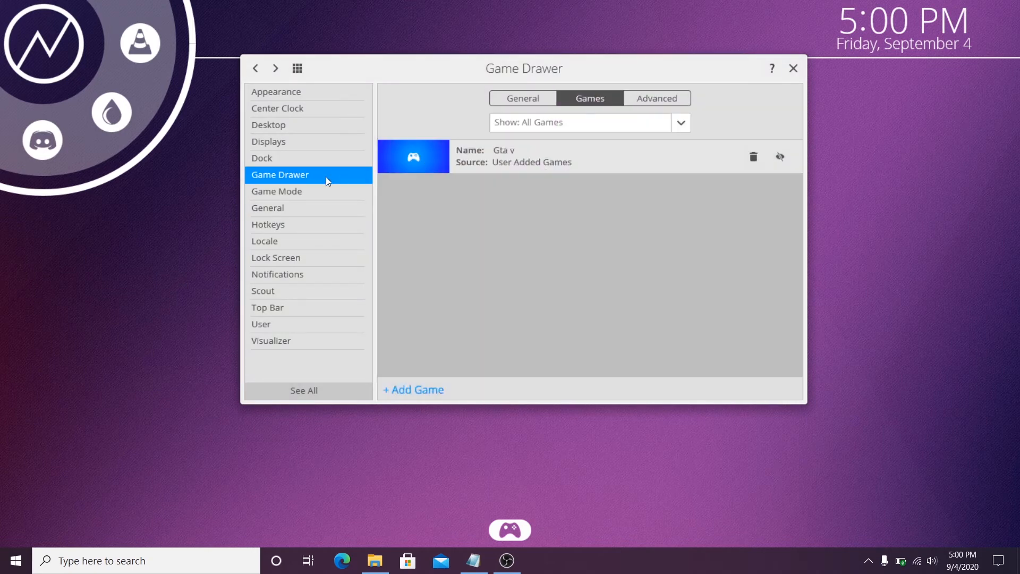
# Enable NXT-OS Game Mode and bring up the Notifications settings.
pyautogui.click(276, 191)
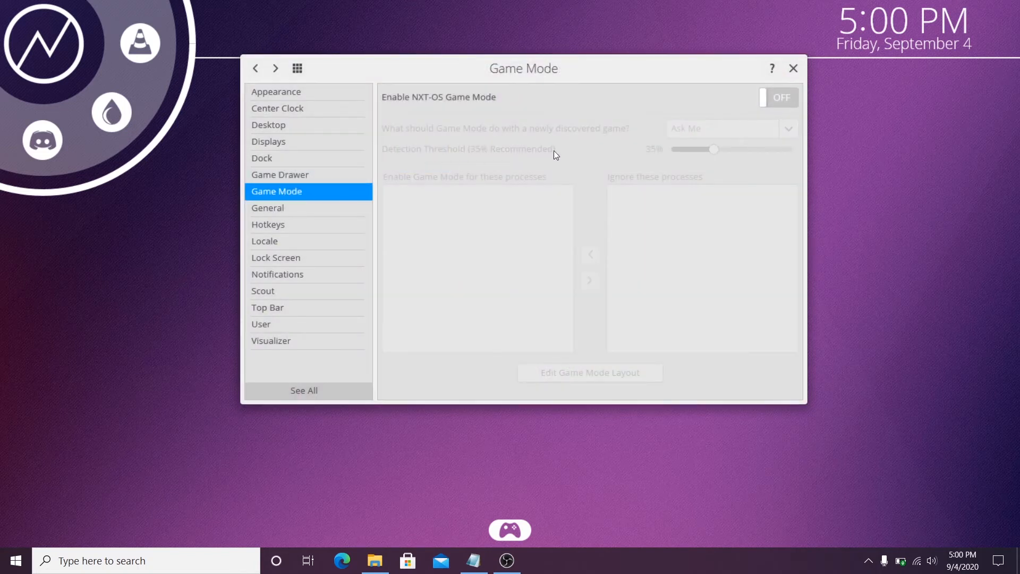
pyautogui.click(776, 97)
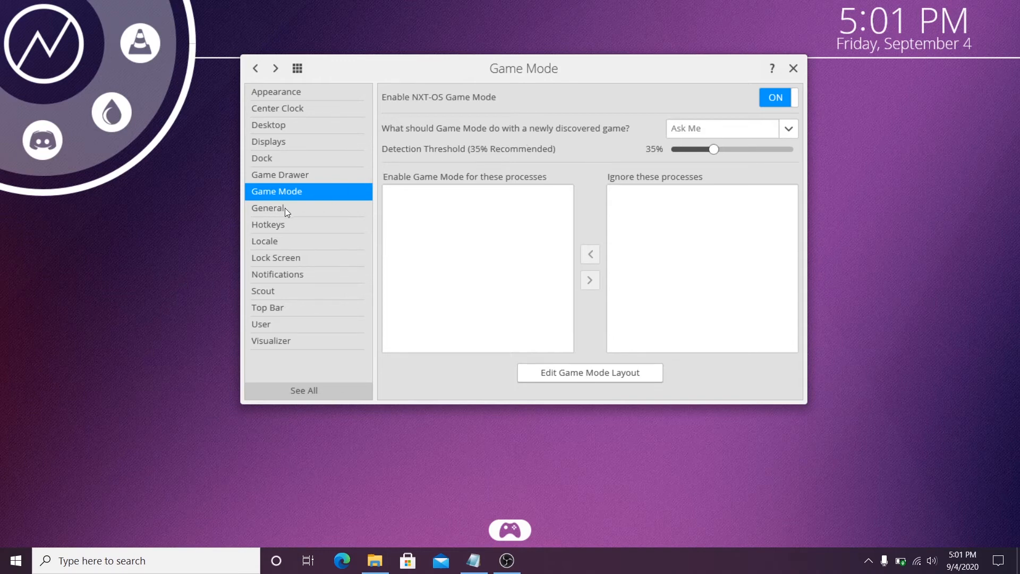
pyautogui.click(279, 276)
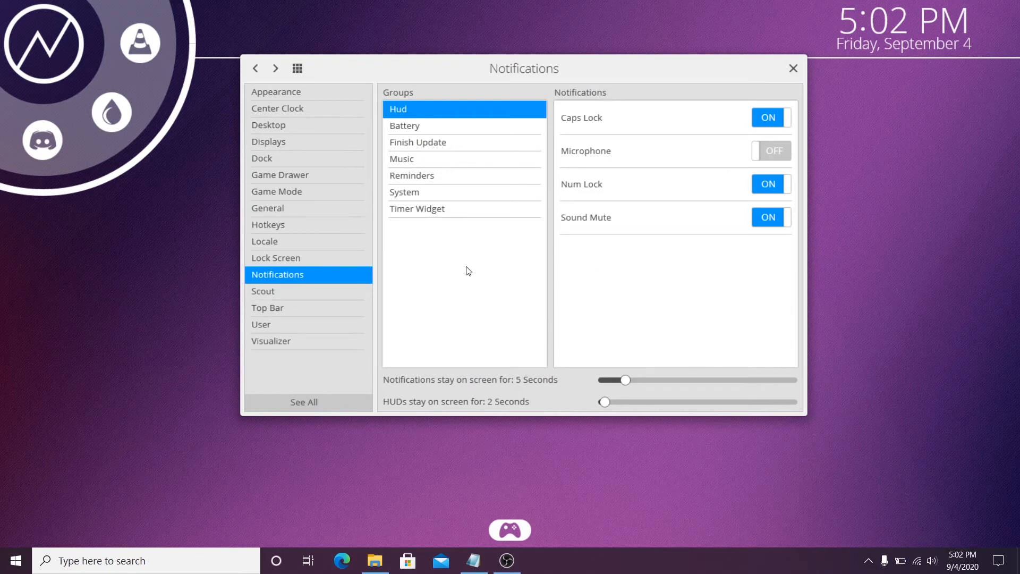
# View the Scout settings, move the window clear of the top bar icons, and run a Scout search for vlc.
pyautogui.click(262, 293)
pyautogui.moveTo(639, 72); pyautogui.dragTo(580, 124)
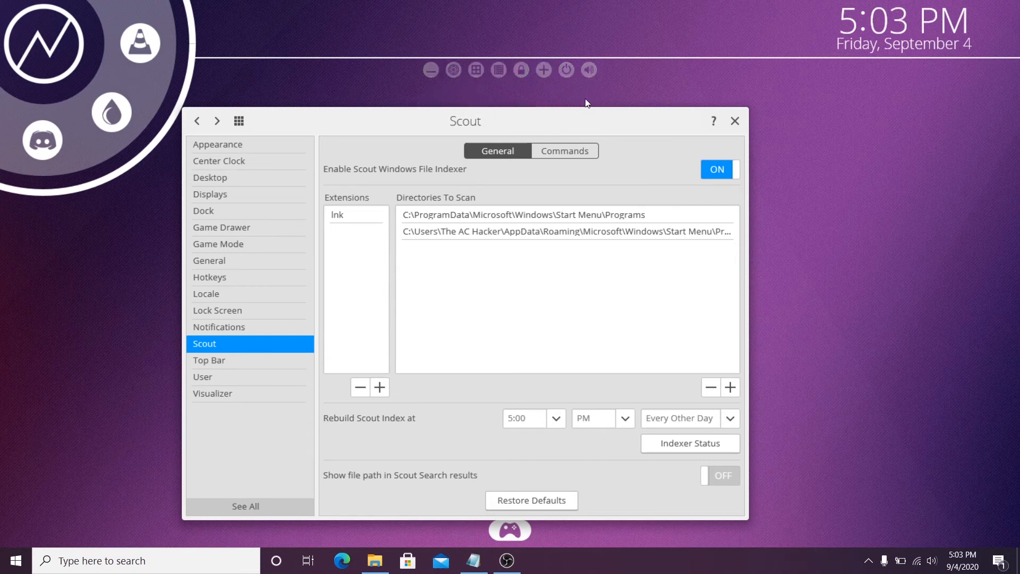
pyautogui.click(453, 71)
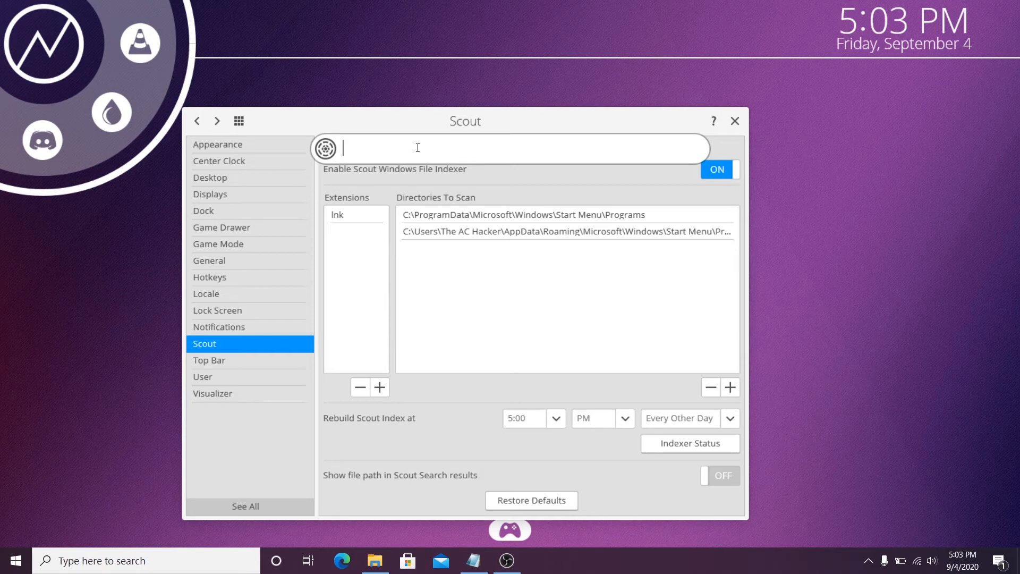
pyautogui.write('vlc')
pyautogui.press('Return')
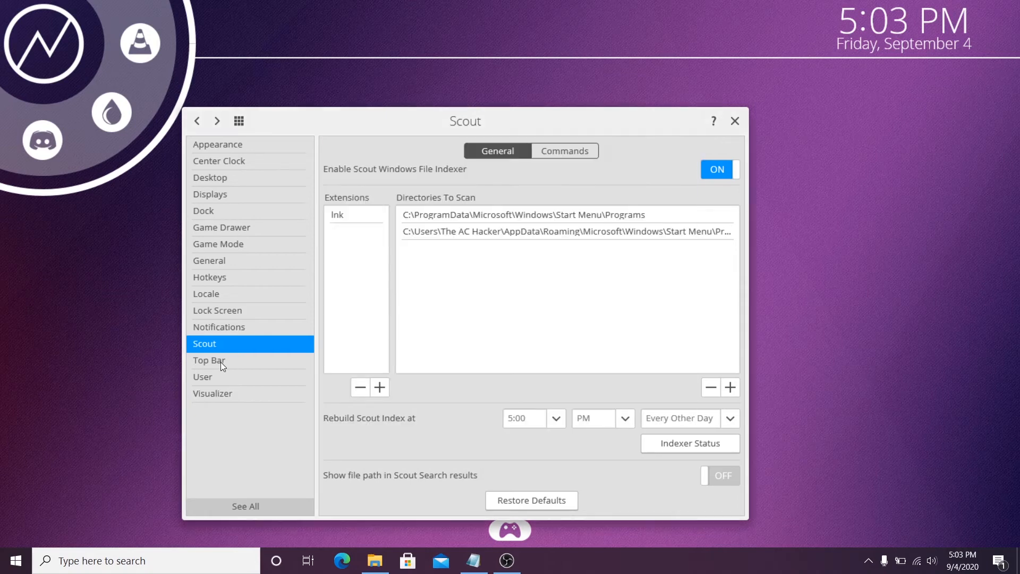
# Turn off auto-hiding of the Top Bar icons on mouse leave and reposition the settings window.
pyautogui.click(219, 361)
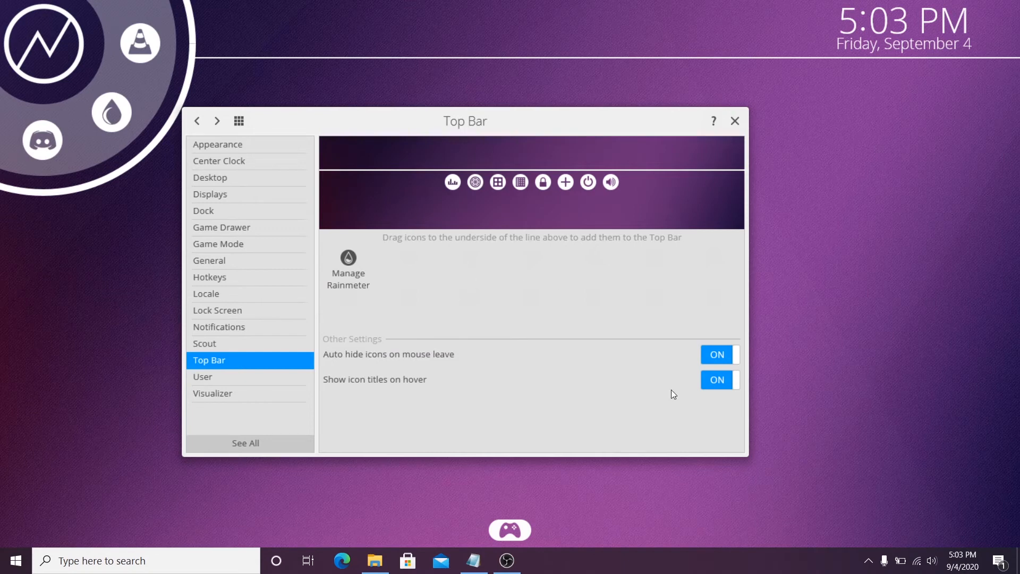
pyautogui.click(722, 356)
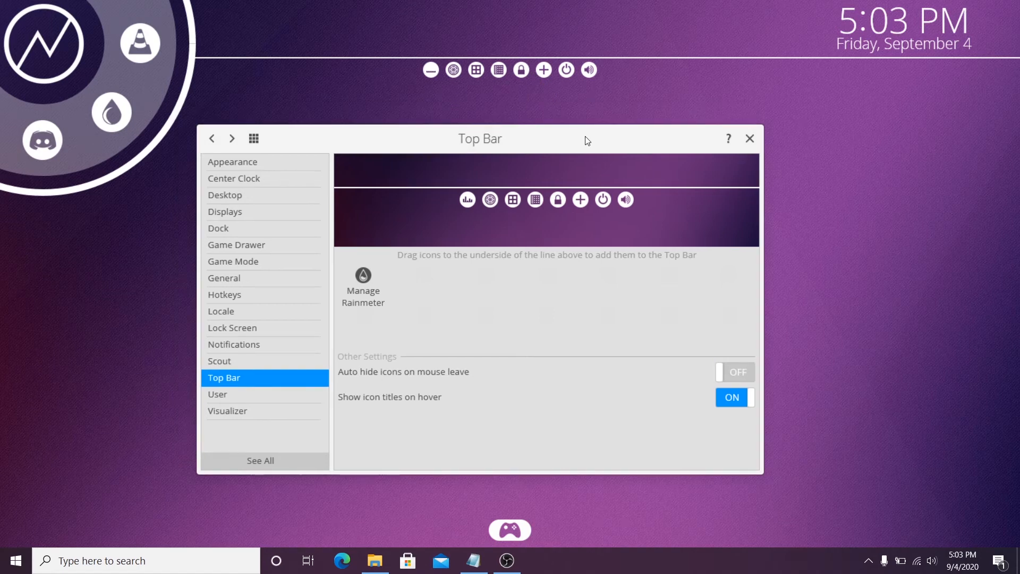
pyautogui.moveTo(584, 139); pyautogui.dragTo(631, 132)
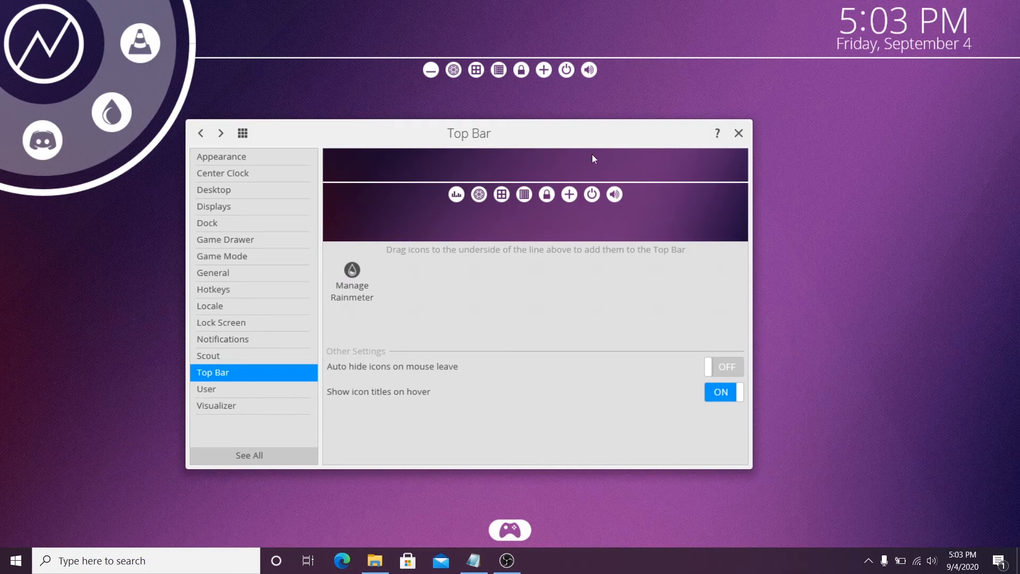
# Look over the User and Visualizer settings and close the settings window.
pyautogui.click(241, 390)
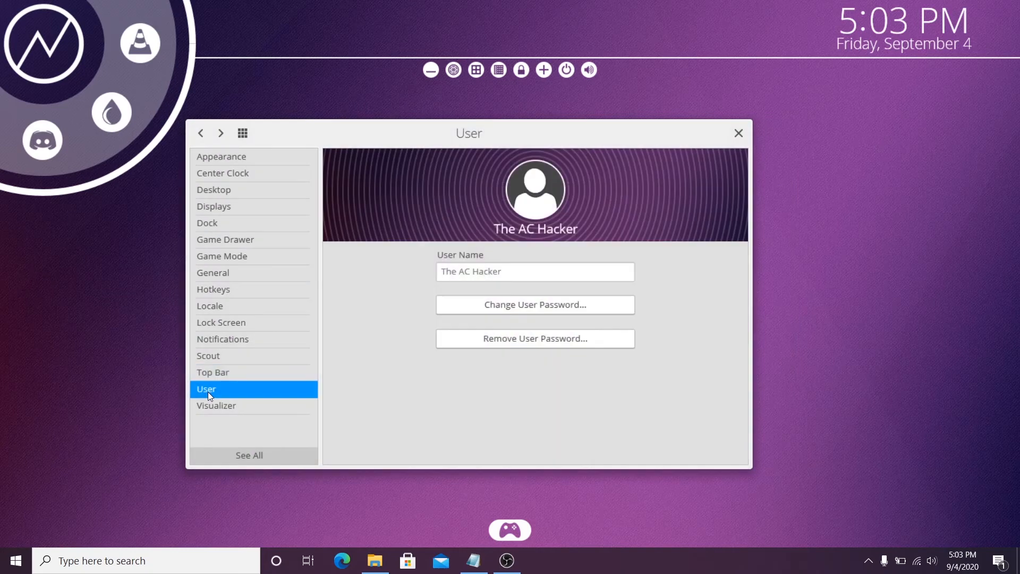
pyautogui.click(210, 407)
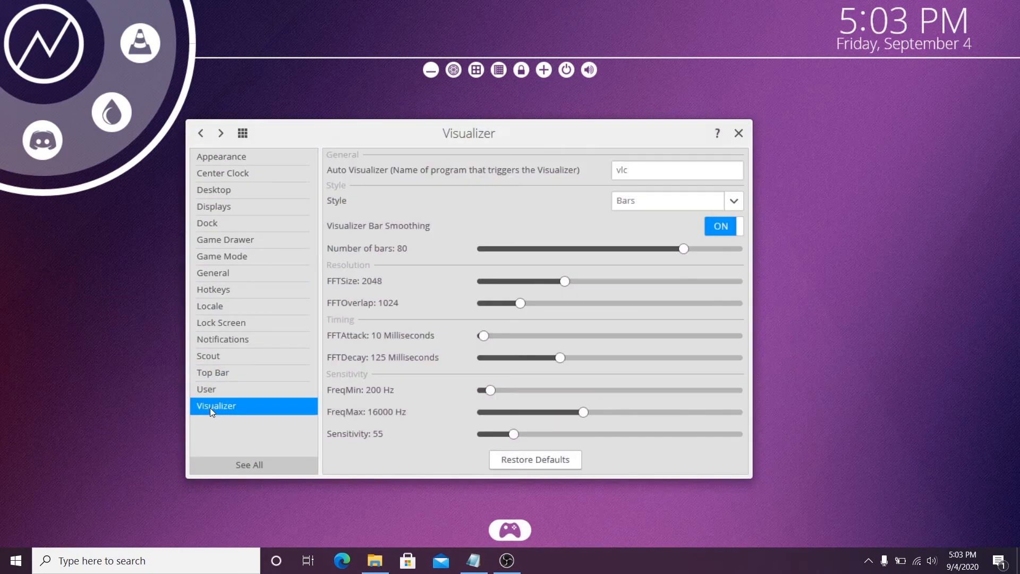
pyautogui.press('Escape')
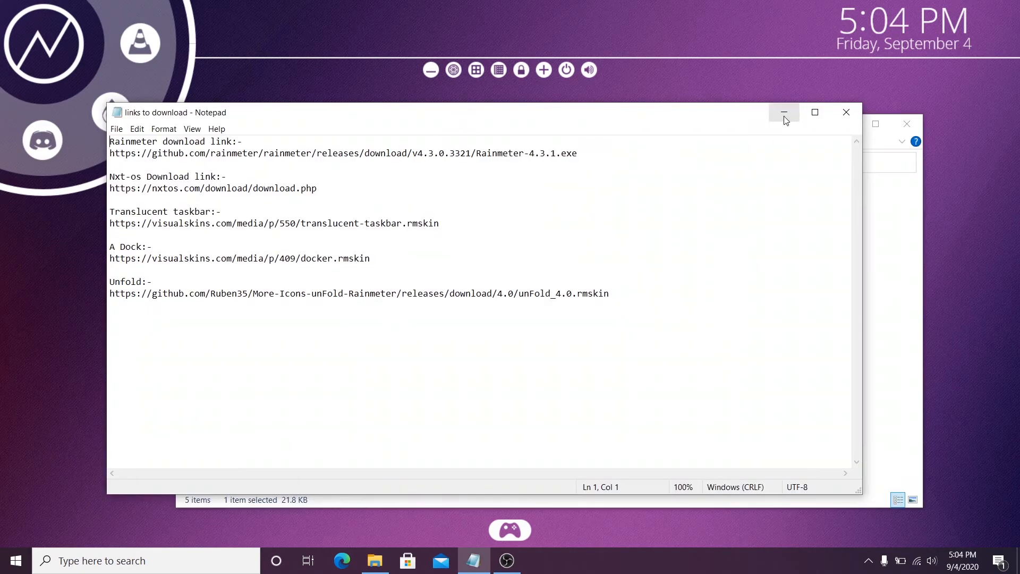
# Put the download links note away and install the translucent-taskbar skin from the Beautify your desktop folder.
pyautogui.click(783, 116)
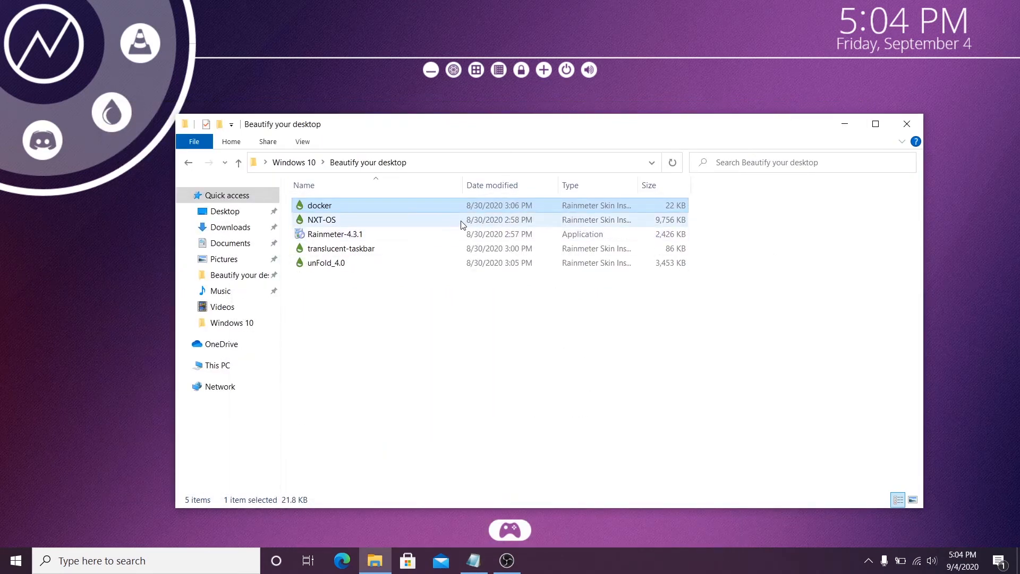
pyautogui.doubleClick(361, 249)
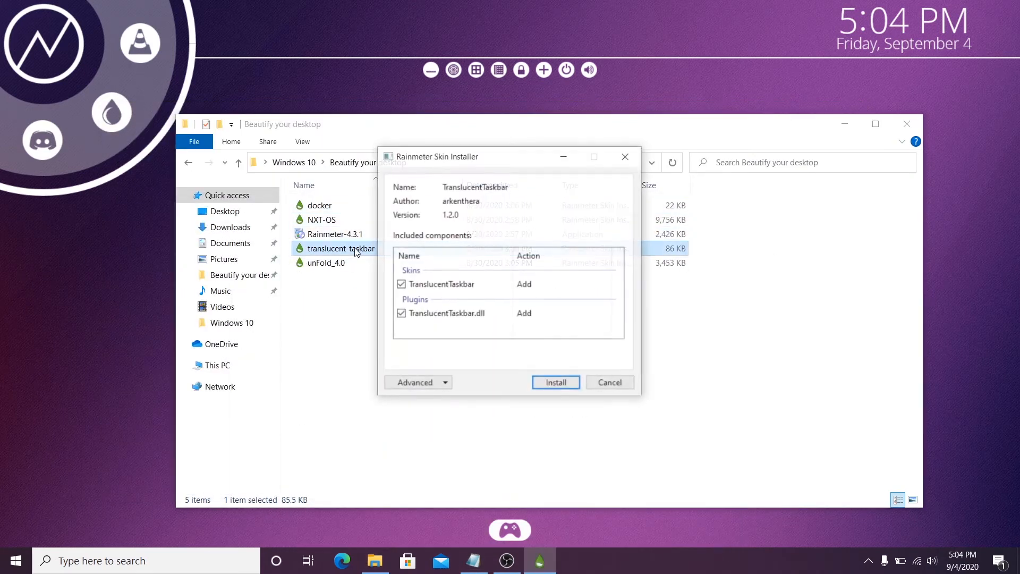
pyautogui.click(560, 386)
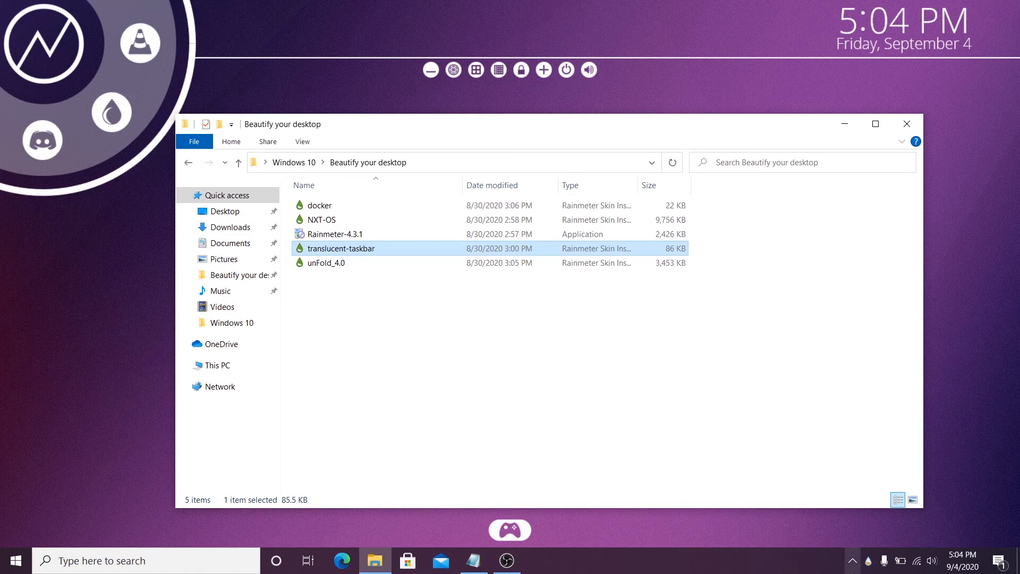
# Load the TranslucentTaskbar skin's Sample.ini in Rainmeter and show the desktop to check the taskbar.
pyautogui.click(868, 560)
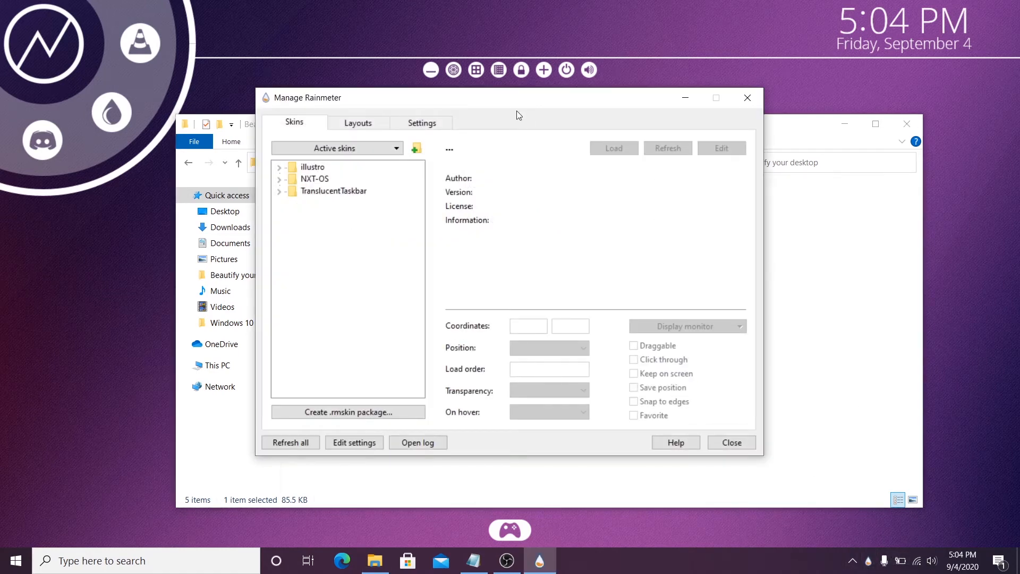
pyautogui.click(275, 192)
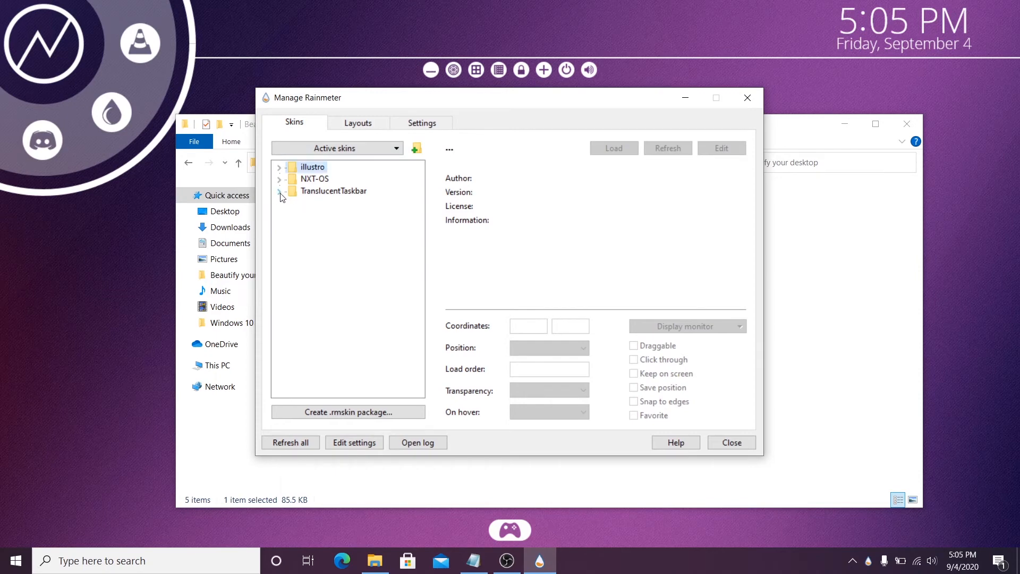
pyautogui.click(280, 192)
pyautogui.click(315, 204)
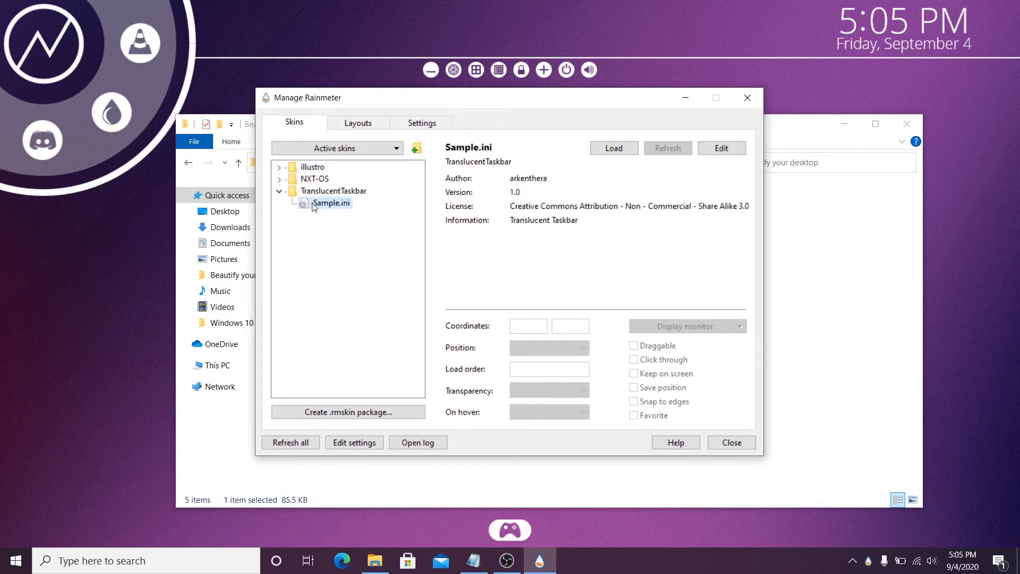
pyautogui.click(614, 149)
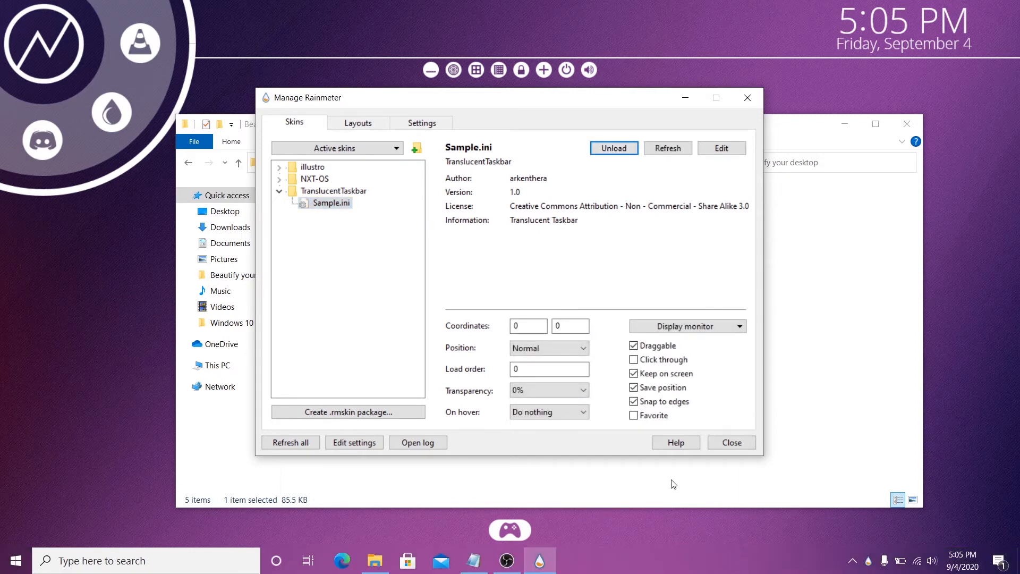
pyautogui.press('super+d')
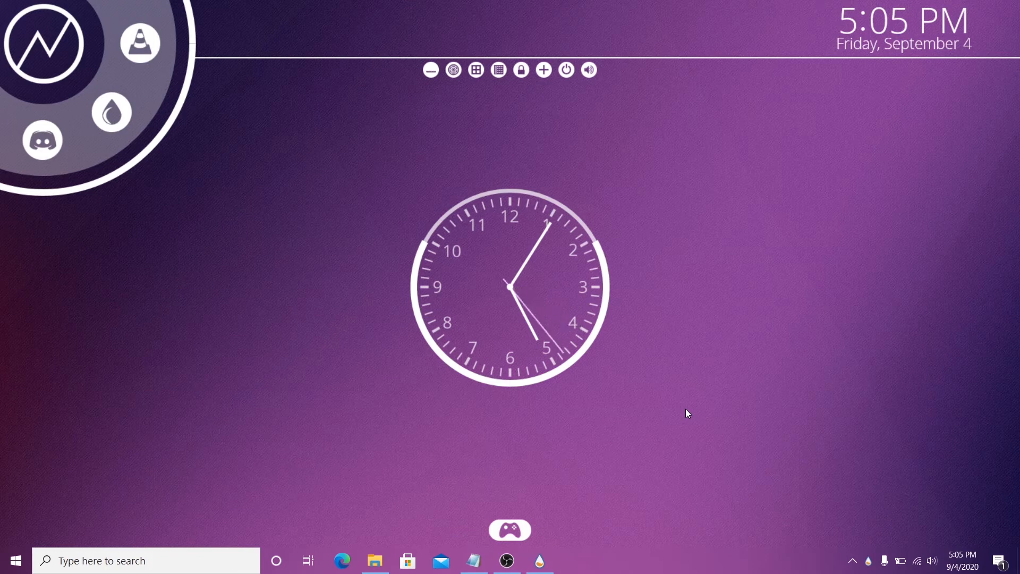
# Unload the TranslucentTaskbar skin, try adding the line Accentstate=1 at the end of Sample.ini, and close the file without saving.
pyautogui.click(551, 553)
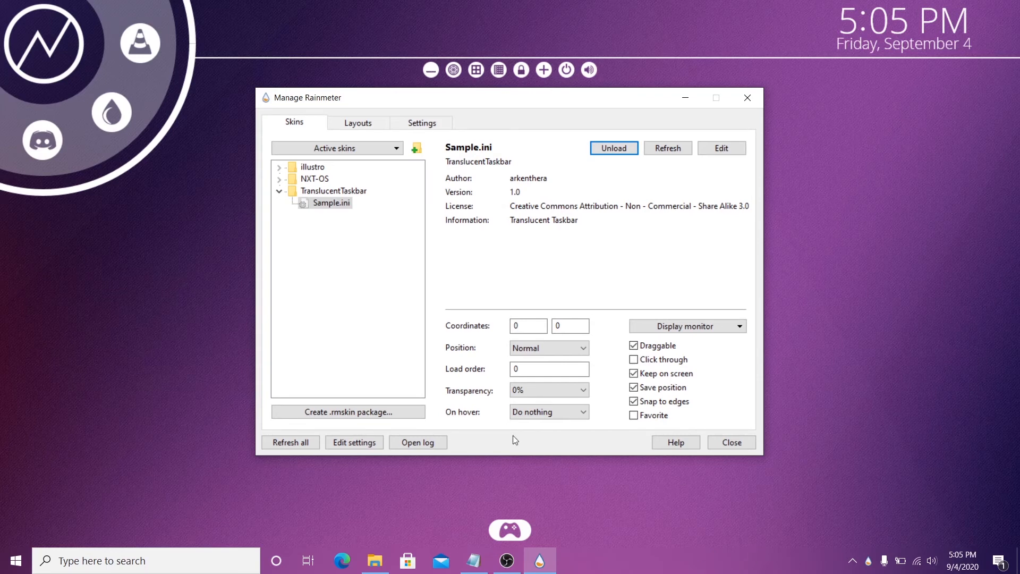
pyautogui.doubleClick(332, 203)
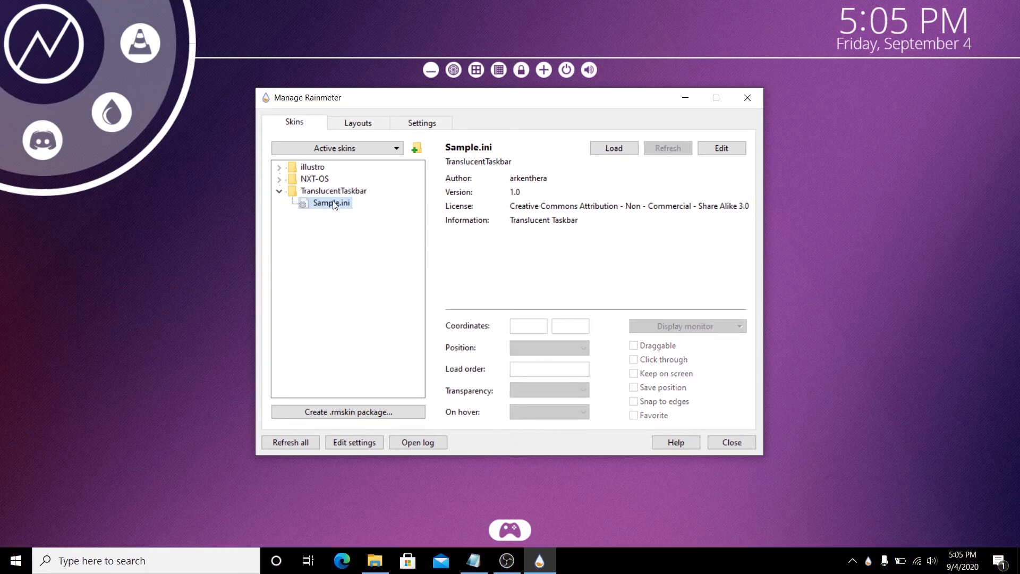
pyautogui.rightClick(330, 205)
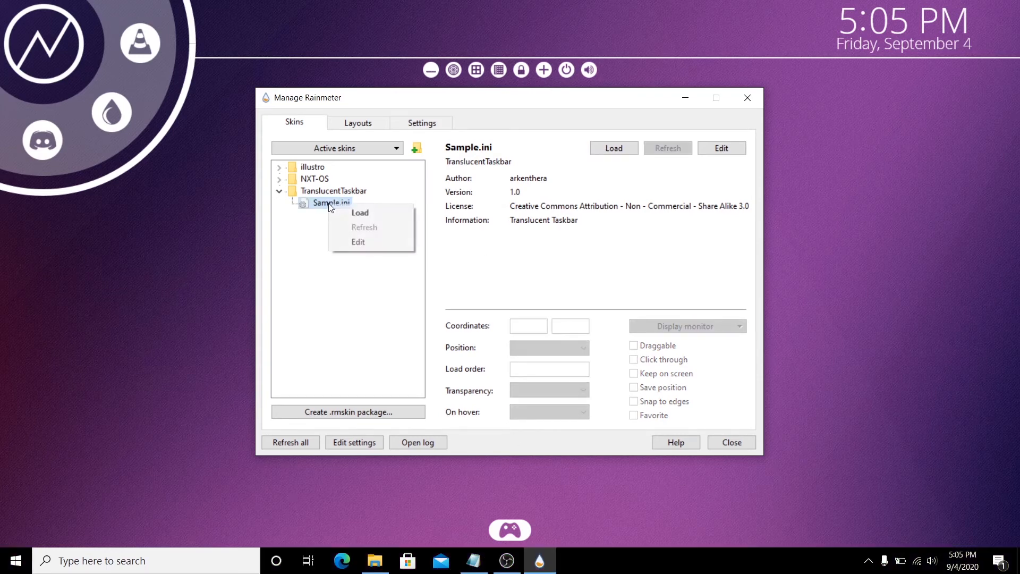
pyautogui.click(367, 242)
pyautogui.press('Return')
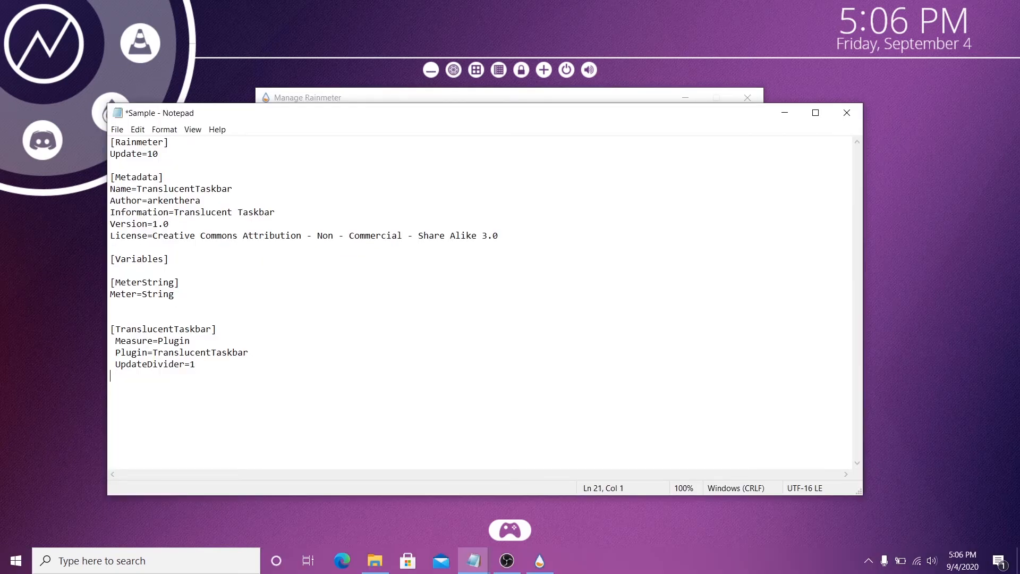
pyautogui.write('Accentstate=1')
pyautogui.click(846, 113)
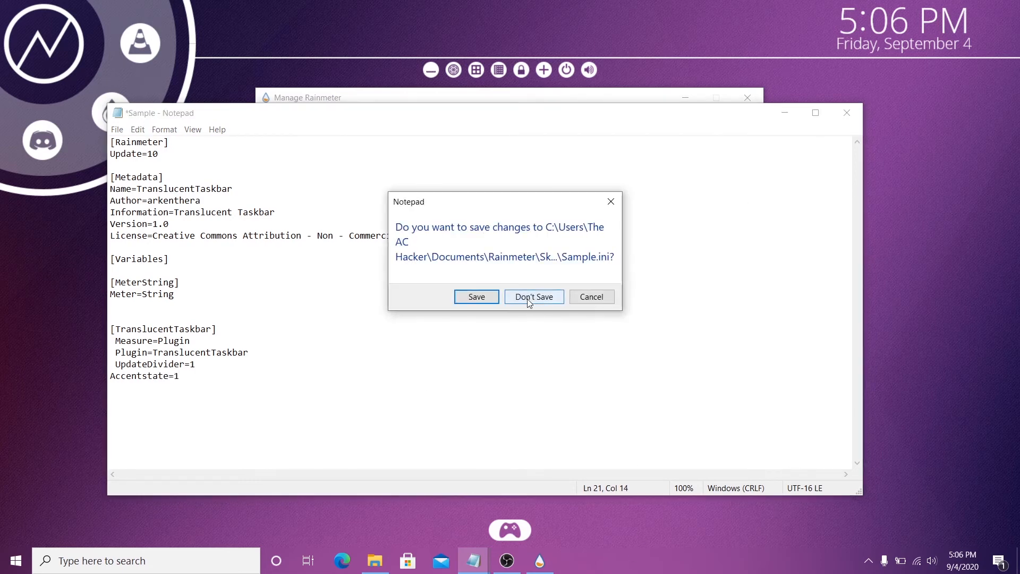
pyautogui.click(532, 299)
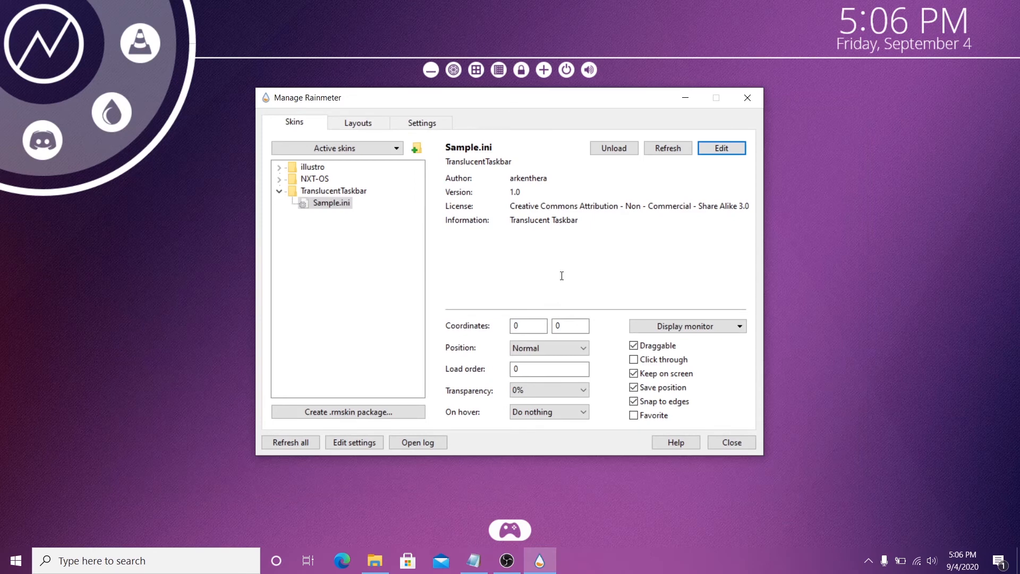
# Toggle Caps Lock on and off and toggle Num Lock to check the on-screen HUD notifications.
pyautogui.press('capslock')
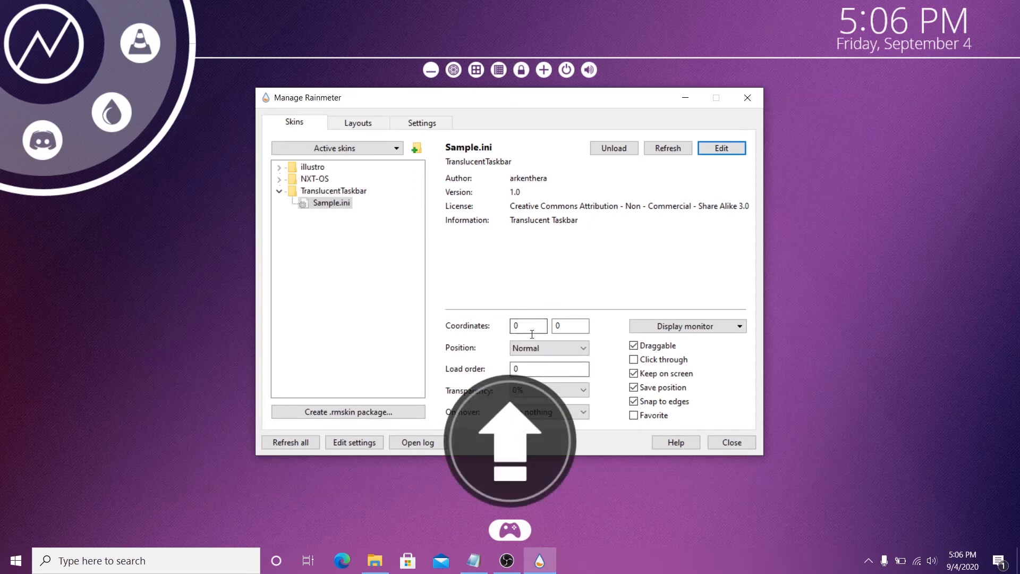
pyautogui.press('capslock')
pyautogui.press('Num_Lock')
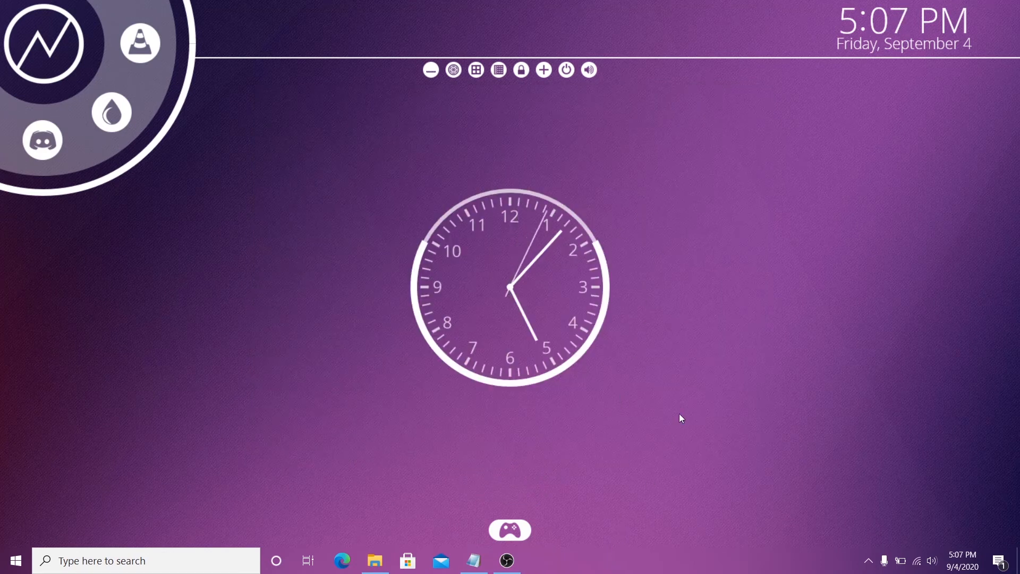
# Switch to the Beautify your desktop folder and install the Docker 2.0 skin with its included skins loaded.
pyautogui.hotkey('alt', 'Tab')
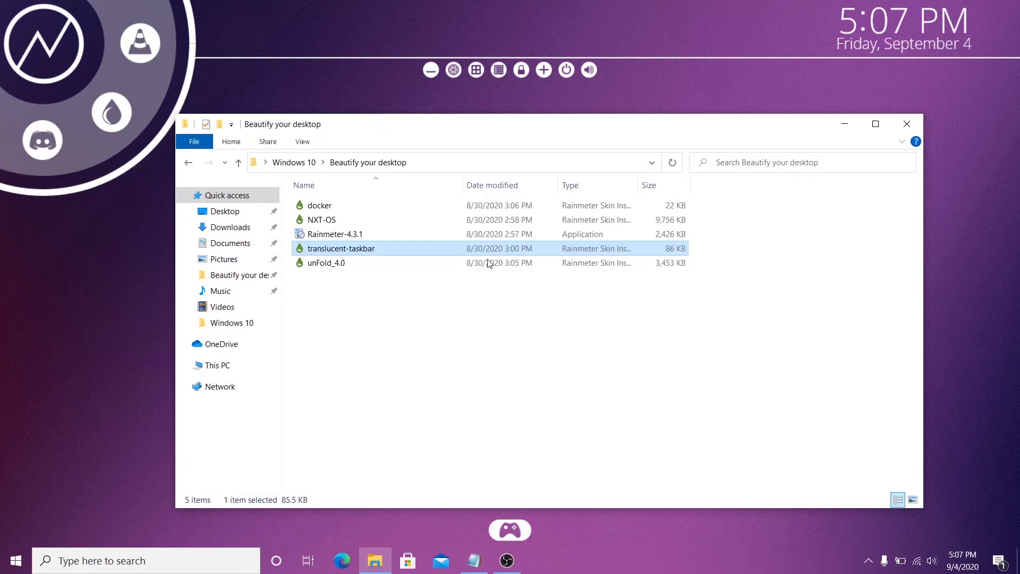
pyautogui.doubleClick(351, 211)
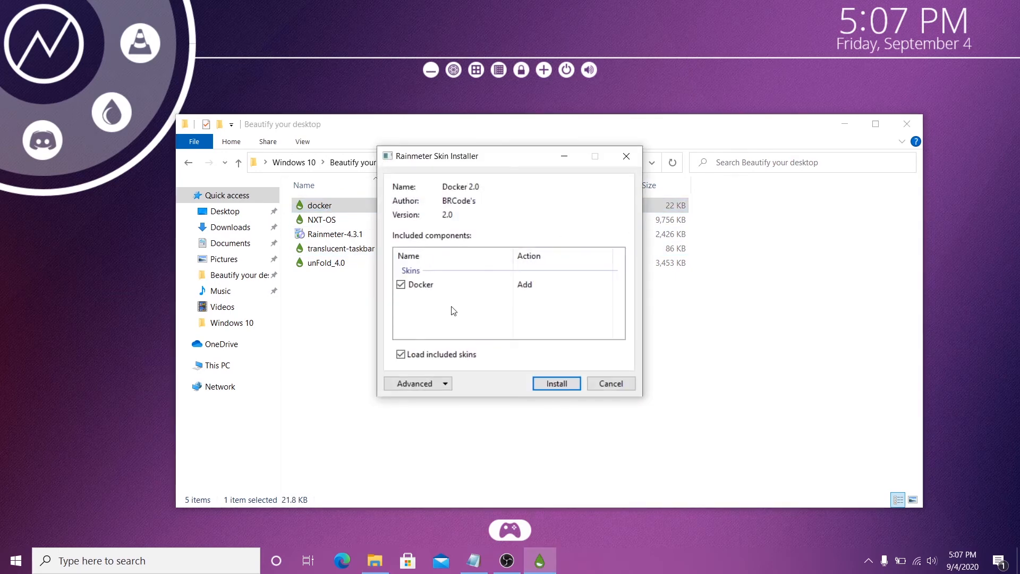
pyautogui.click(556, 387)
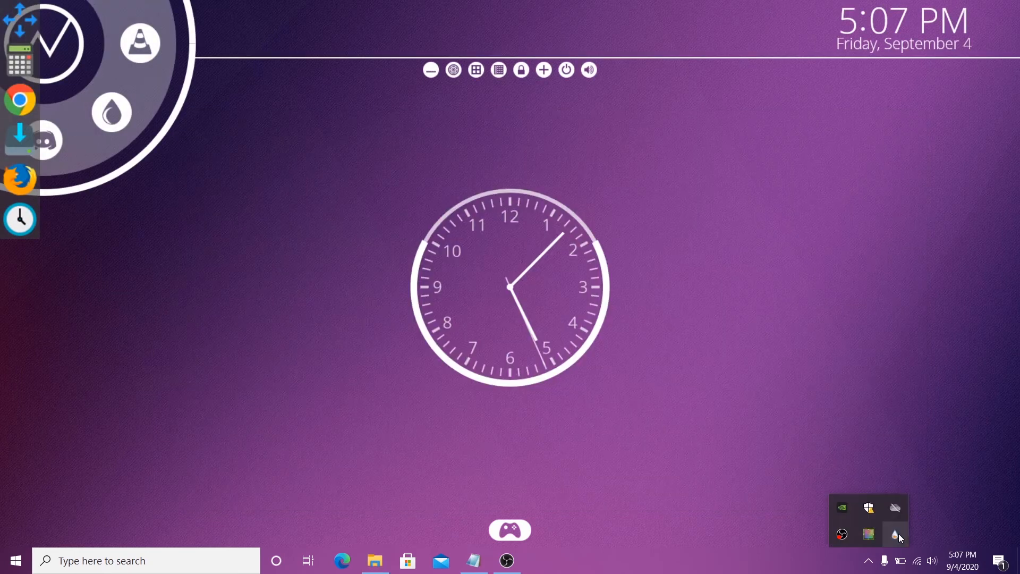
# Open the Rainmeter manager, unload Docker's Basic.ini skin and load Advanced.ini in its place.
pyautogui.click(894, 532)
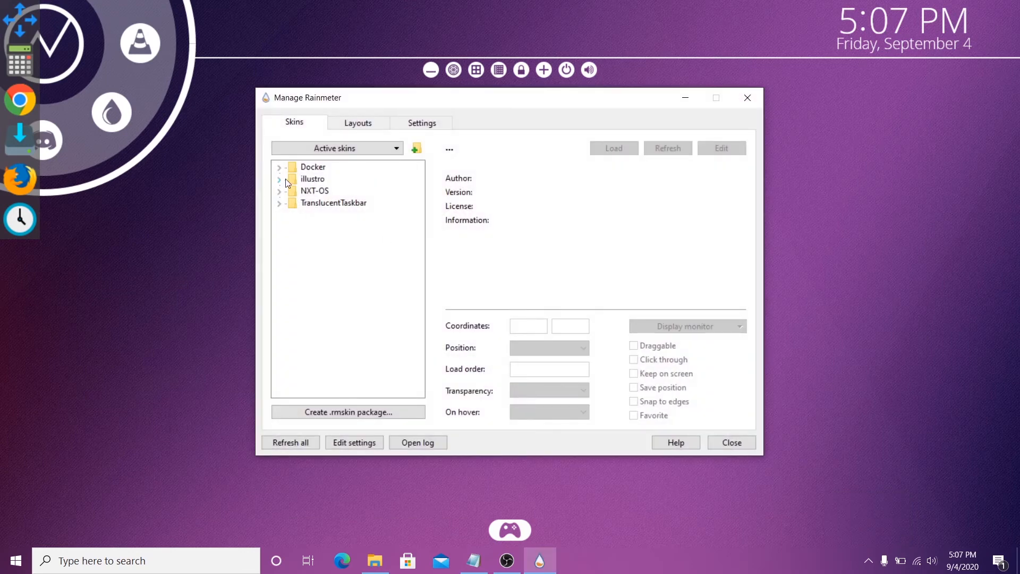
pyautogui.click(280, 167)
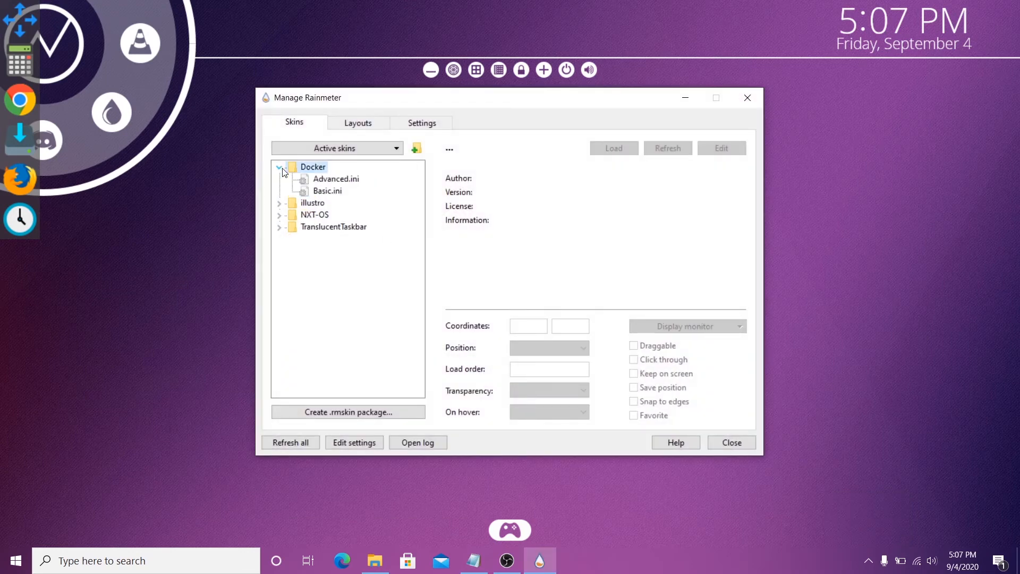
pyautogui.click(319, 179)
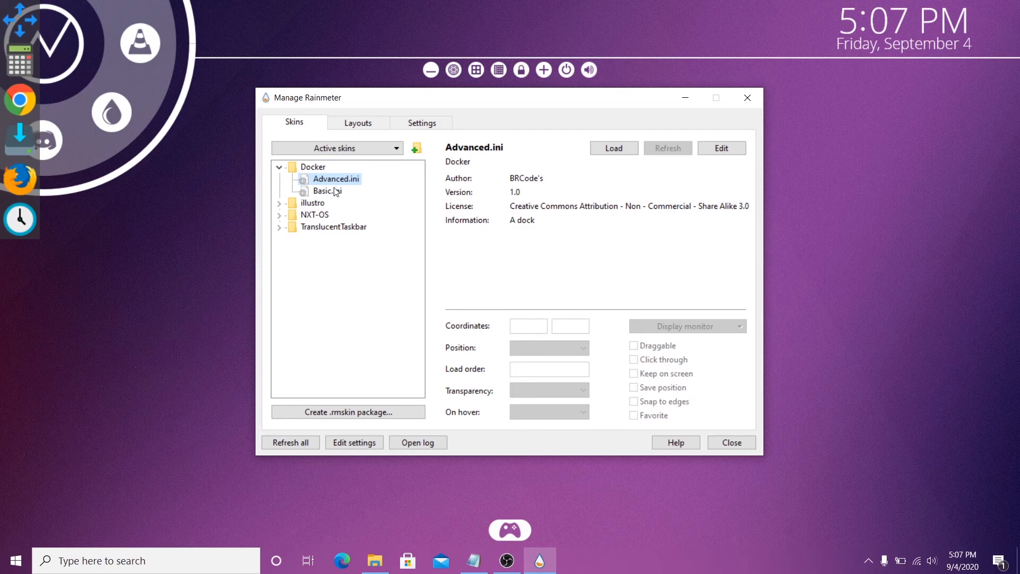
pyautogui.click(338, 188)
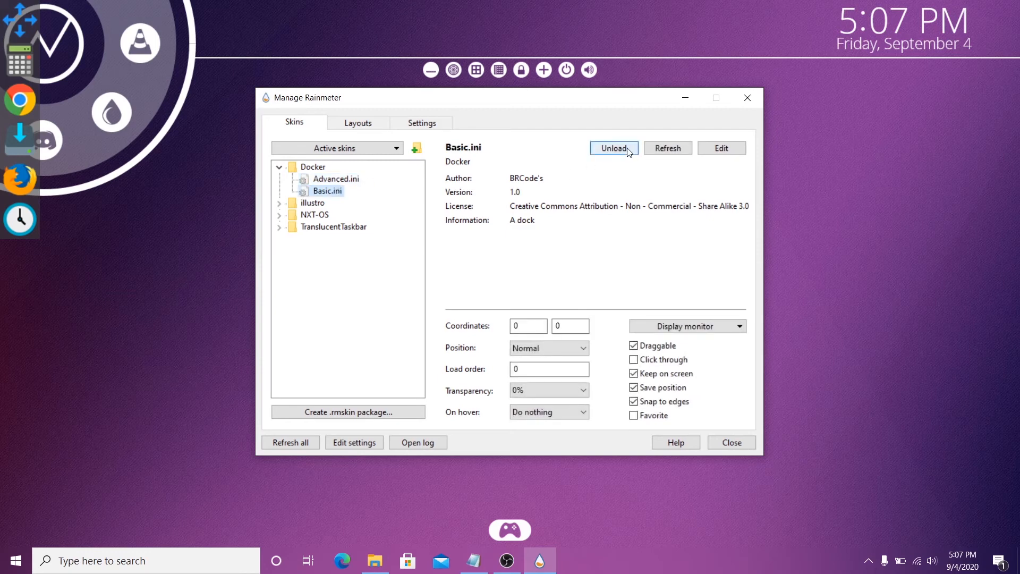
pyautogui.click(618, 151)
pyautogui.click(316, 181)
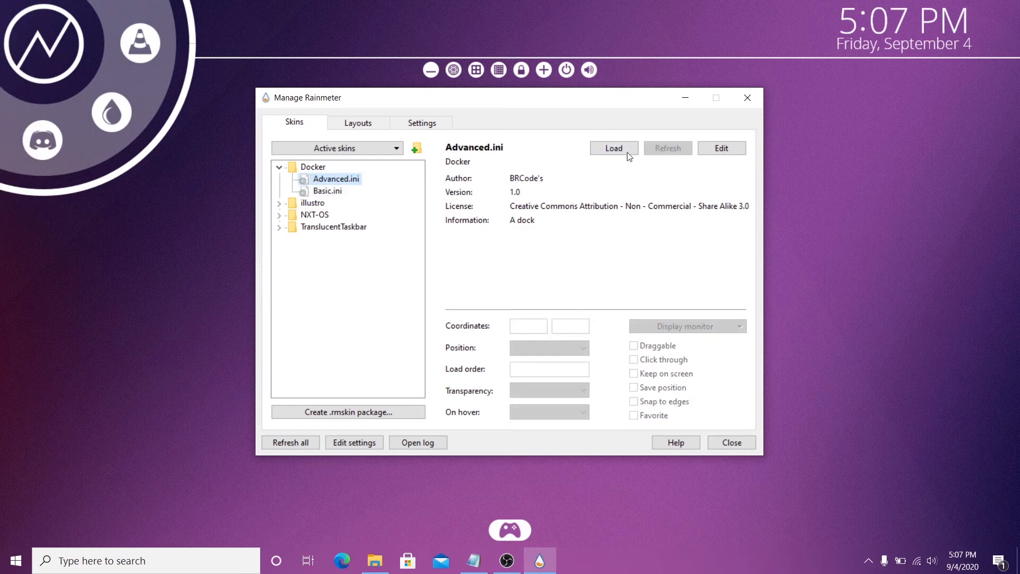
pyautogui.click(620, 151)
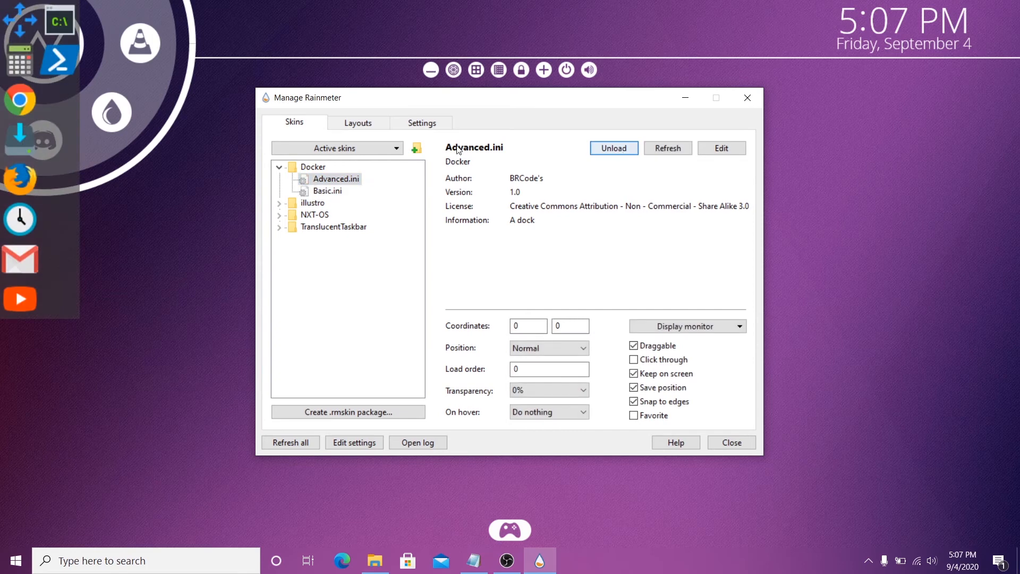
# With Docker's Basic.ini loaded, move the dock to the desktop's right edge at about 1448, 157, and look through the skin's file.
pyautogui.moveTo(16, 26); pyautogui.dragTo(950, 117)
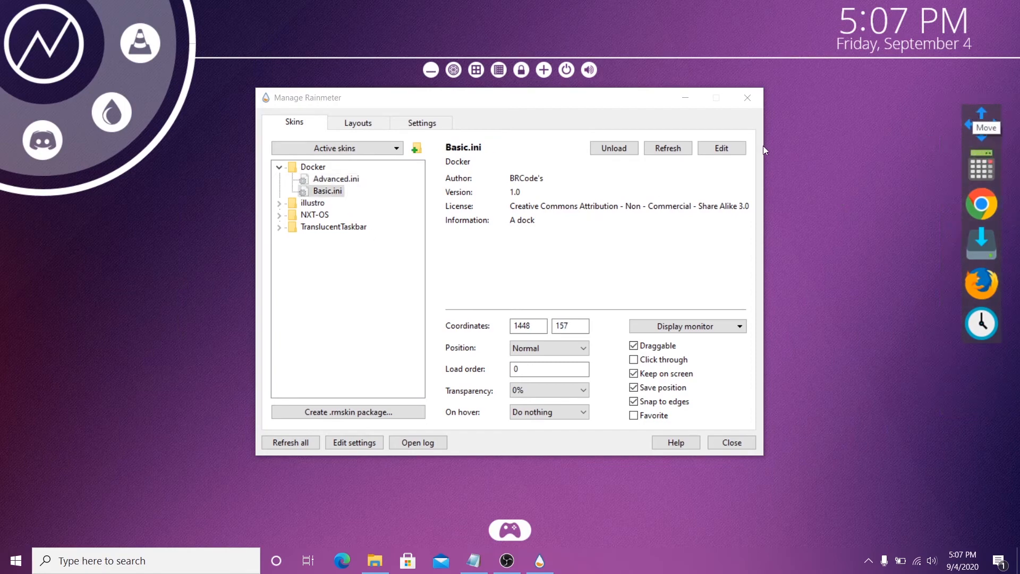
pyautogui.click(739, 149)
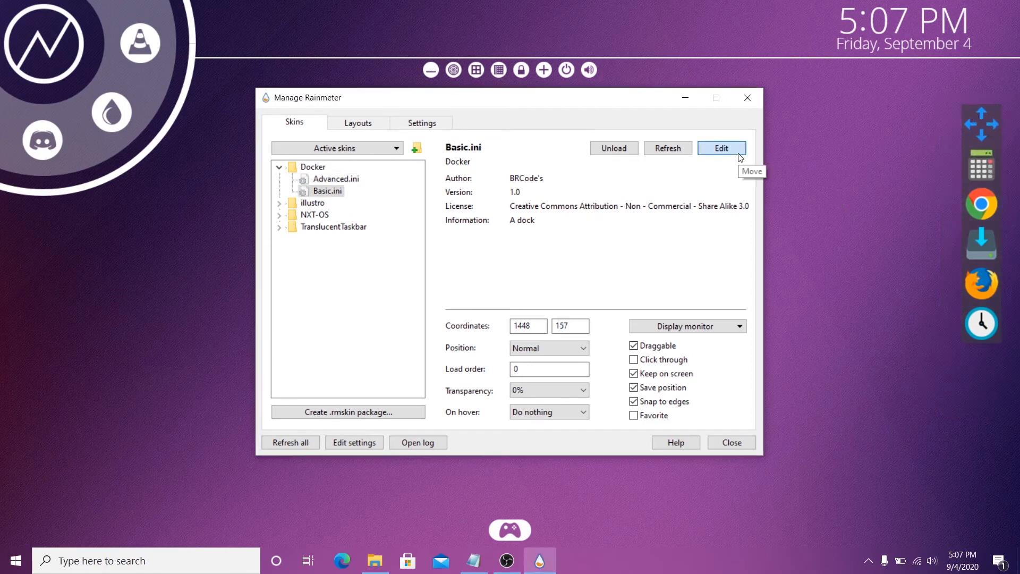
pyautogui.scroll(-15, 567, 338)
pyautogui.scroll(15, 567, 339)
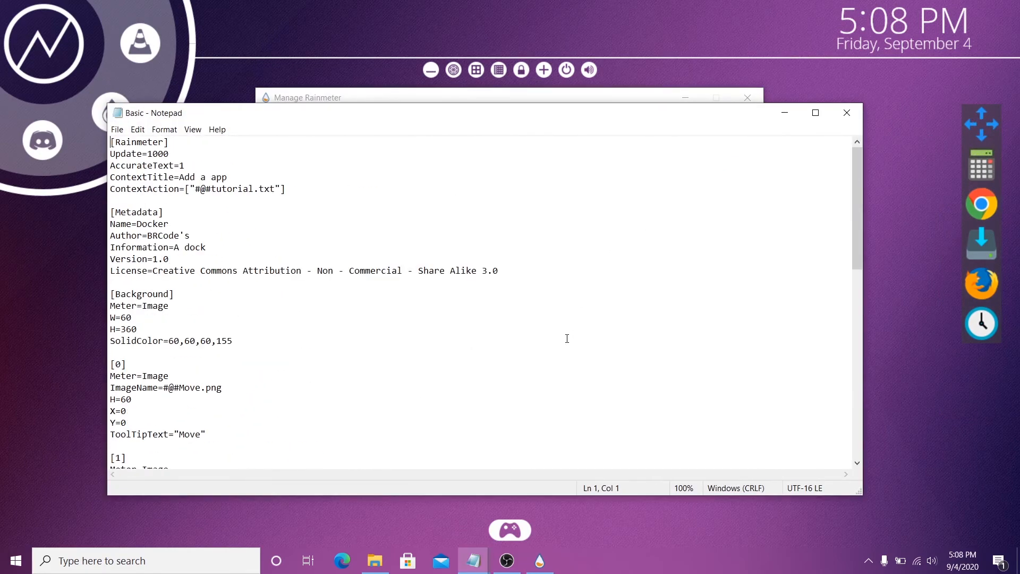
pyautogui.click(852, 113)
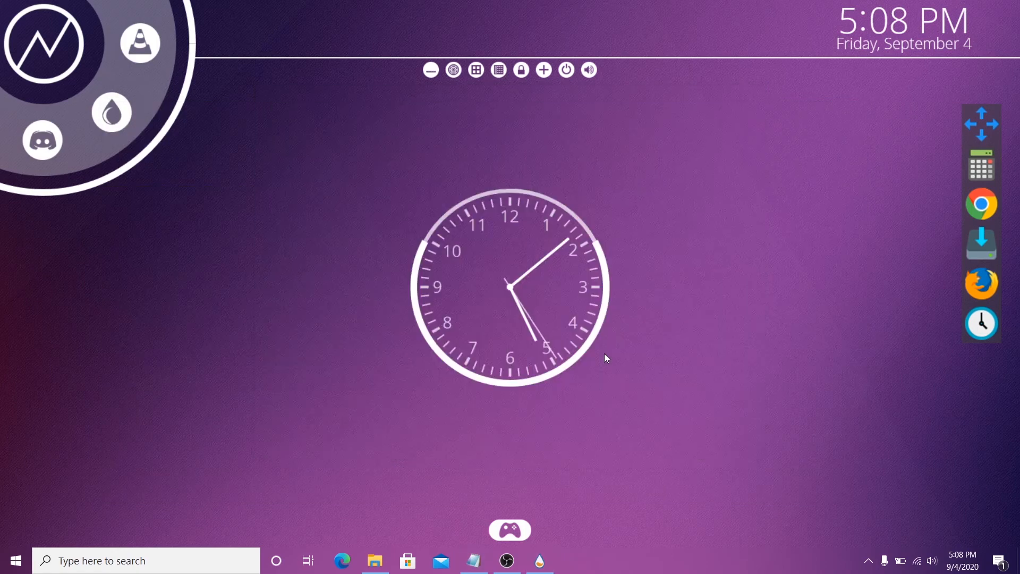
# Install the unFold 4.0 skin package from the Beautify your desktop folder and return to the desktop.
pyautogui.hotkey('alt', 'Tab')
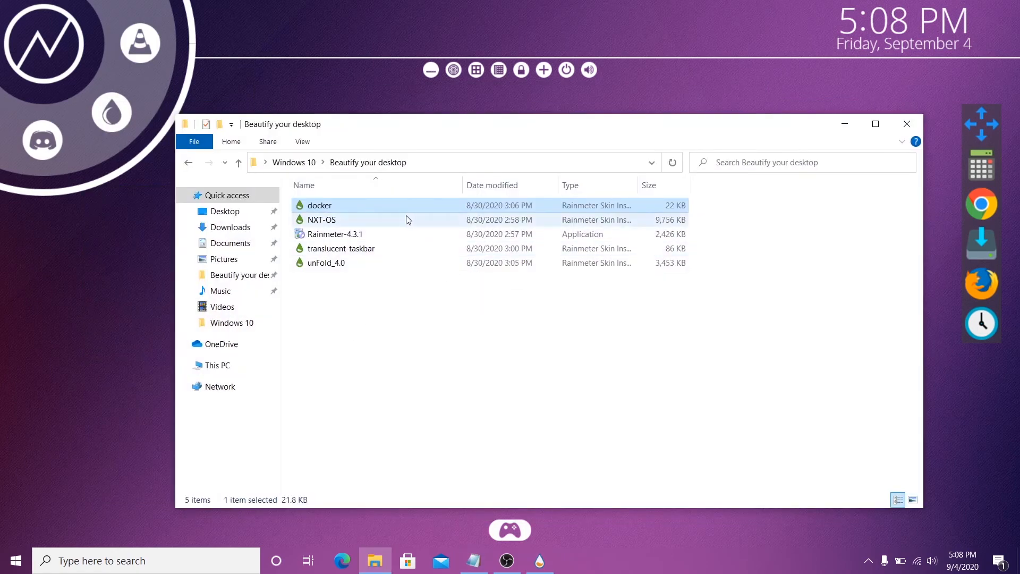
pyautogui.doubleClick(353, 262)
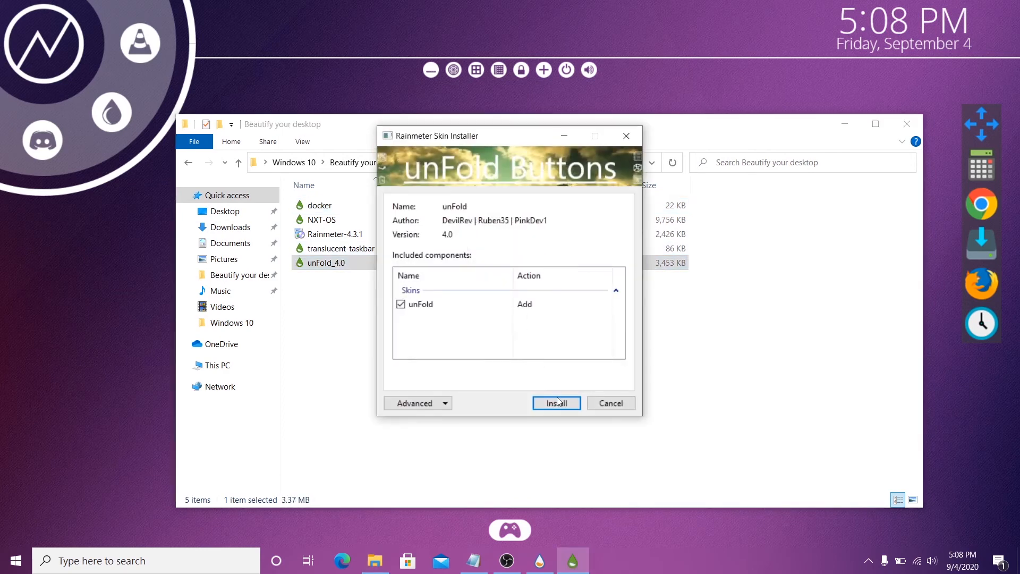
pyautogui.click(557, 403)
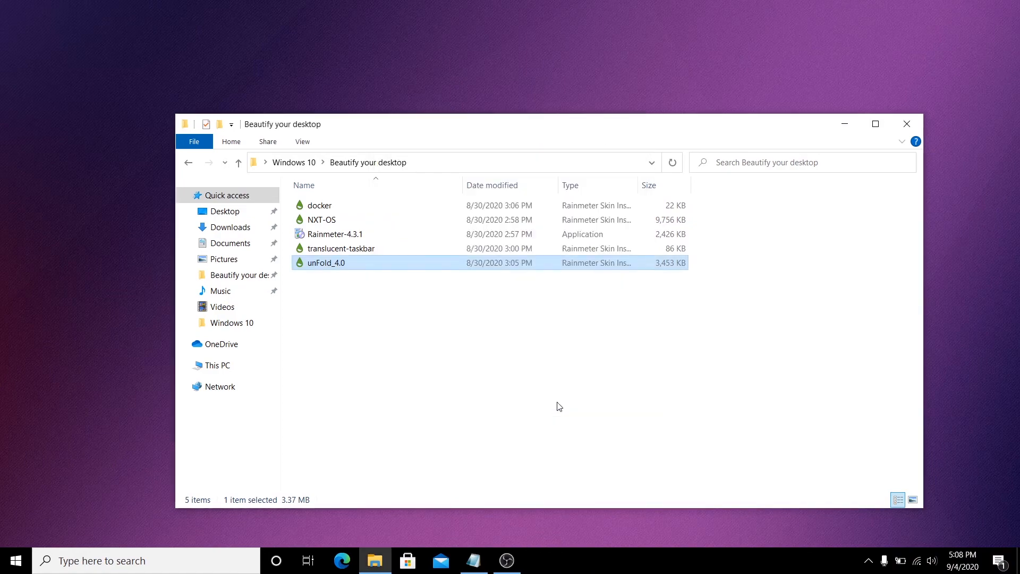
pyautogui.hotkey('alt', 'Tab')
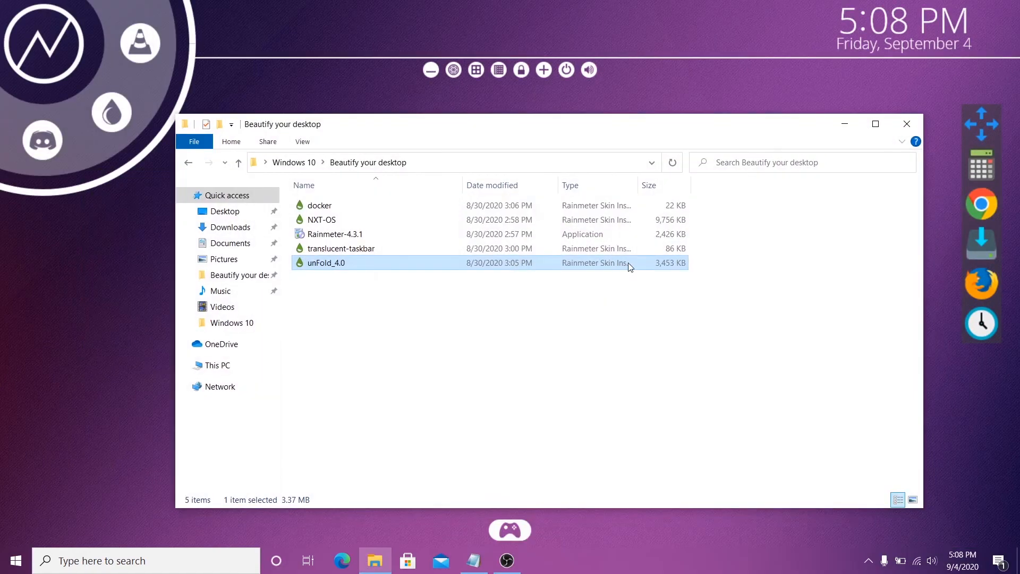
pyautogui.press('super+d')
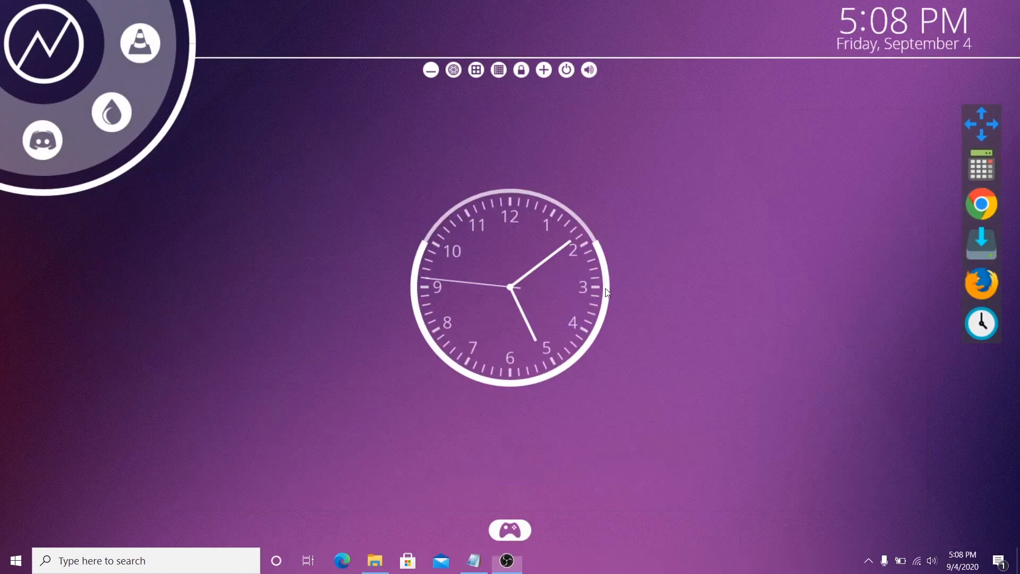
# Open the Rainmeter manager and load unFold's transparent Adobe_XD Left.ini skin.
pyautogui.click(868, 560)
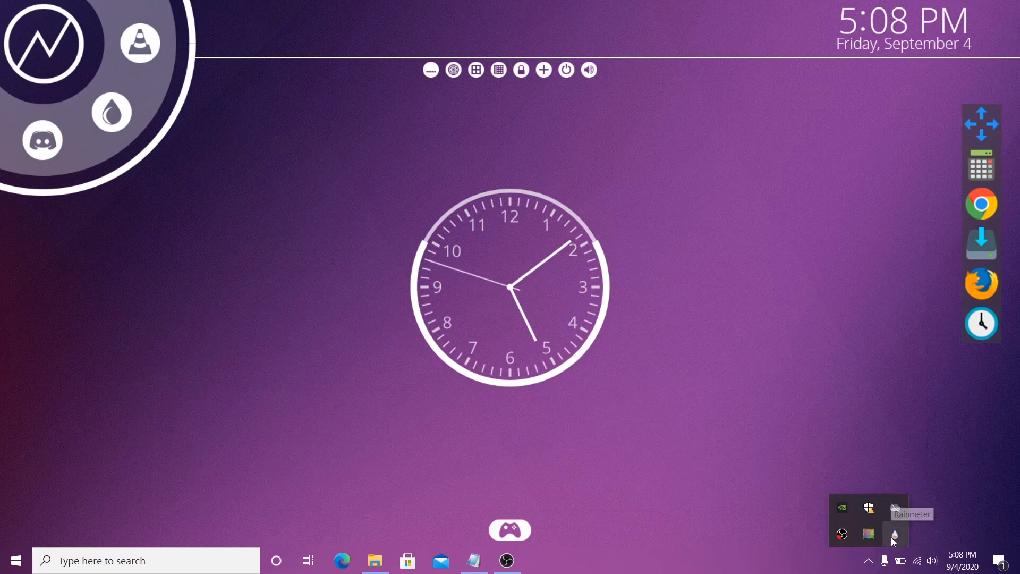
pyautogui.click(891, 537)
pyautogui.click(280, 216)
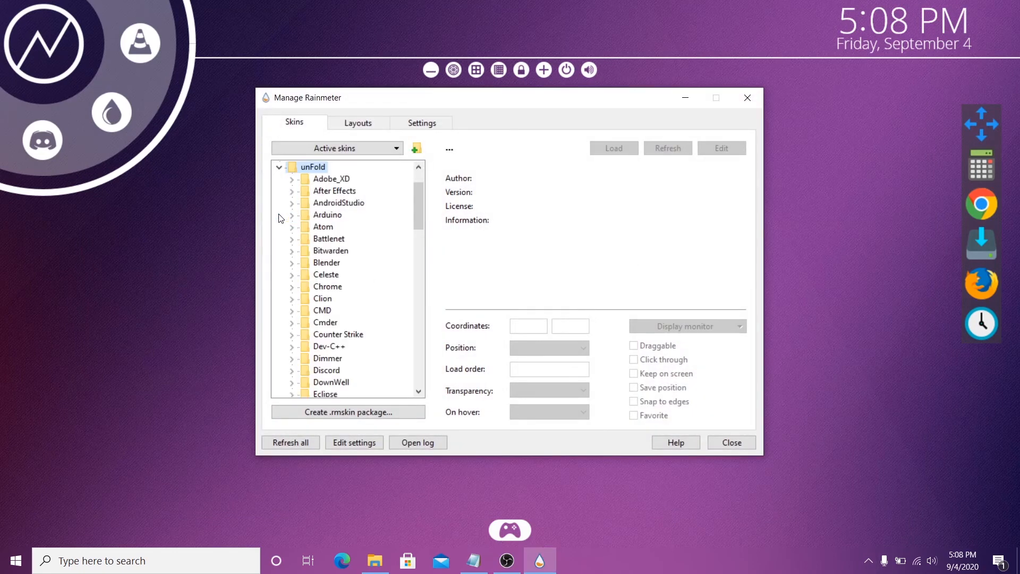
pyautogui.click(294, 180)
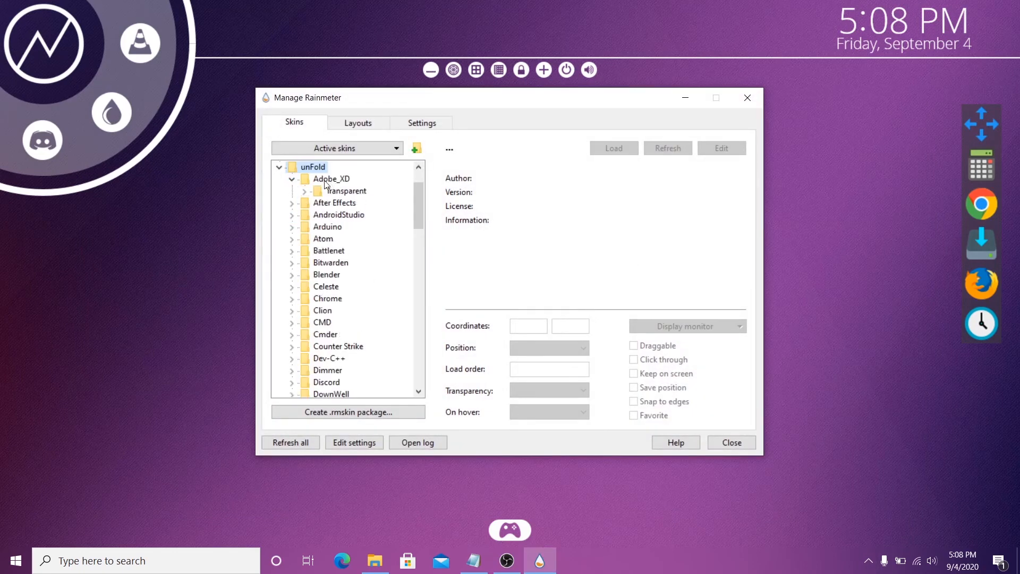
pyautogui.click(304, 191)
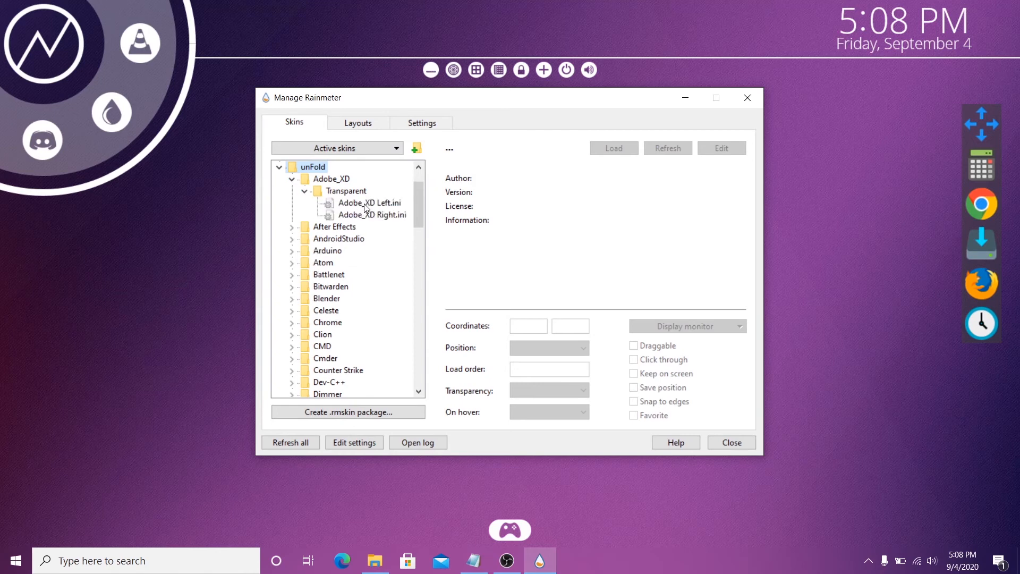
pyautogui.doubleClick(365, 204)
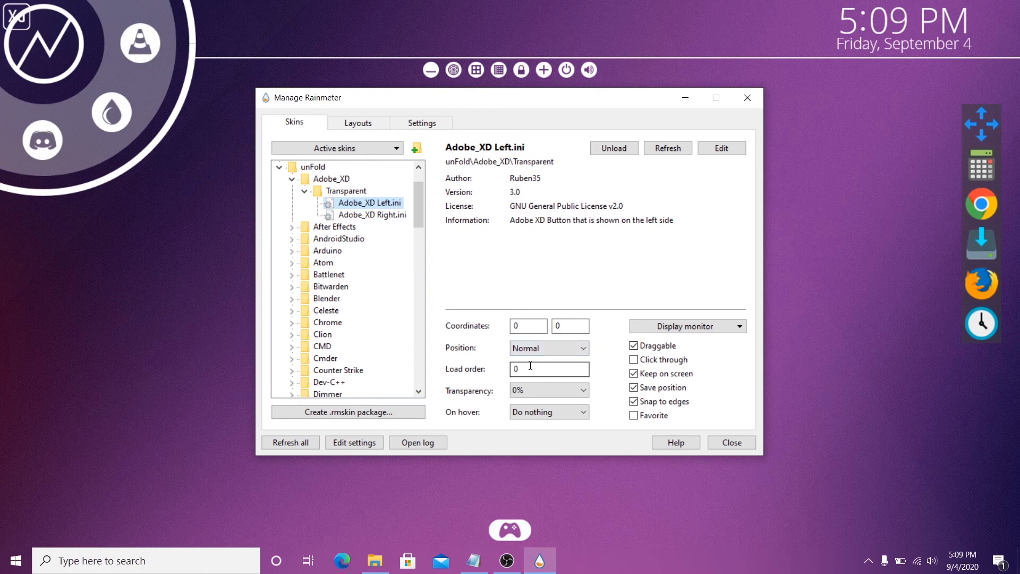
# Set the Adobe XD button's vertical coordinate to 450.
pyautogui.click(570, 326)
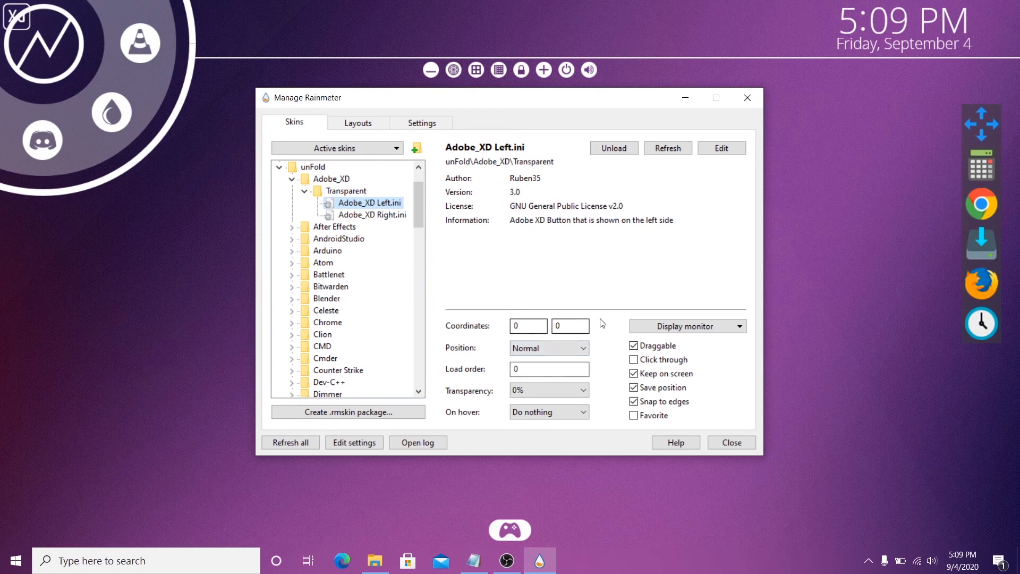
pyautogui.click(533, 325)
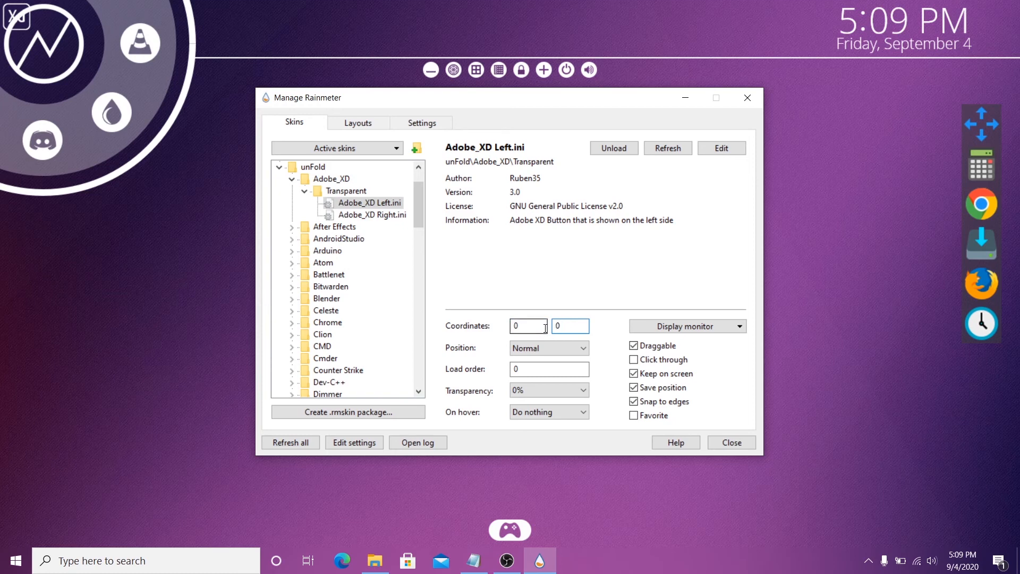
pyautogui.write('450')
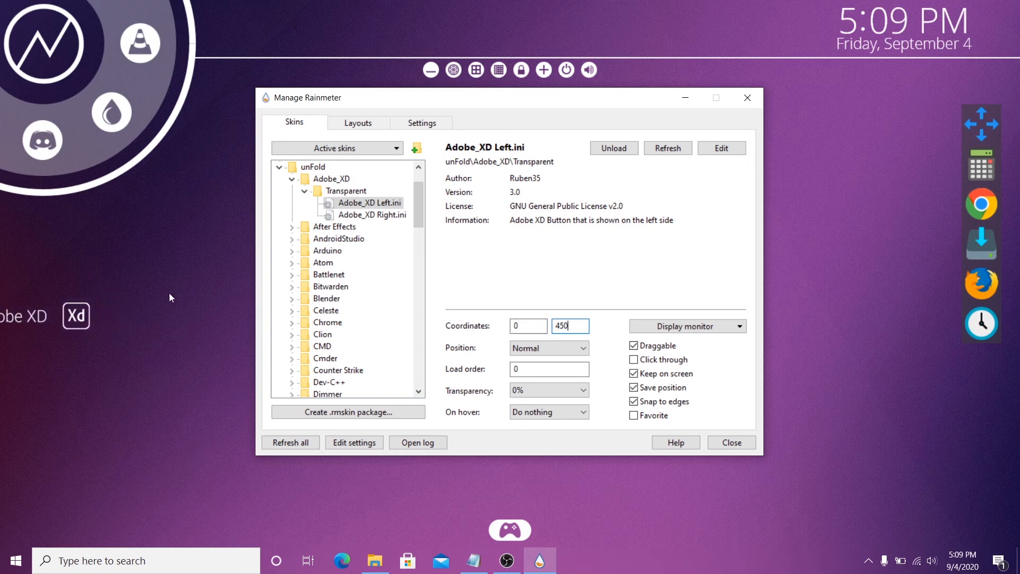
# Load unFold's transparent After Effects.ini skin and set its vertical coordinate to 400.
pyautogui.click(291, 226)
pyautogui.click(305, 252)
pyautogui.click(340, 263)
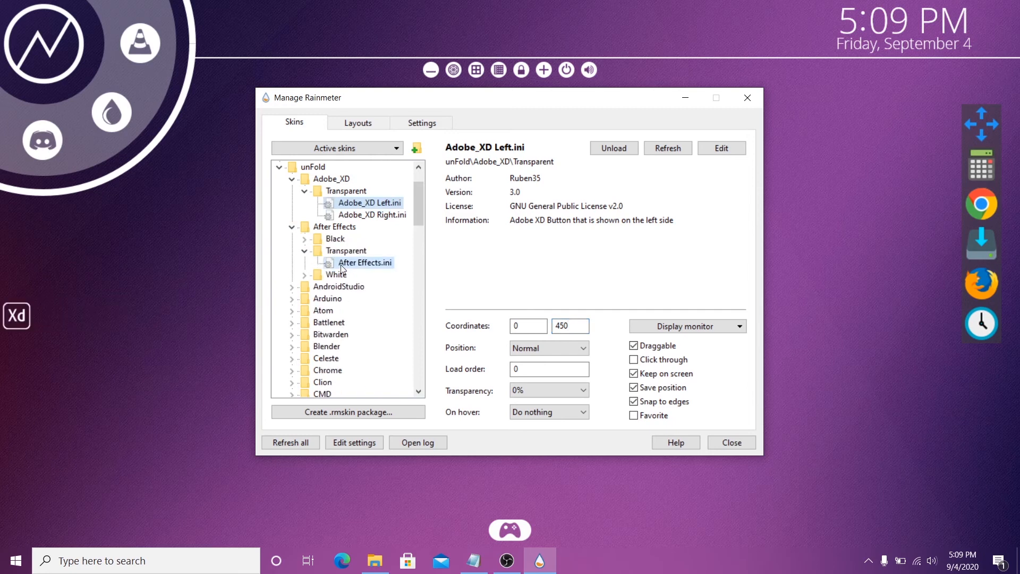
pyautogui.doubleClick(347, 264)
pyautogui.write('400')
# Load unFold's transparent AndroidStudio skin and set its vertical coordinate to 350.
pyautogui.click(292, 288)
pyautogui.moveTo(563, 326); pyautogui.dragTo(511, 333)
pyautogui.click(305, 299)
pyautogui.doubleClick(361, 311)
pyautogui.write('350')
# Load unFold's transparent VS_Code Left.ini skin from the Visual Studio Code folder.
pyautogui.click(292, 274)
pyautogui.click(304, 286)
pyautogui.doubleClick(367, 298)
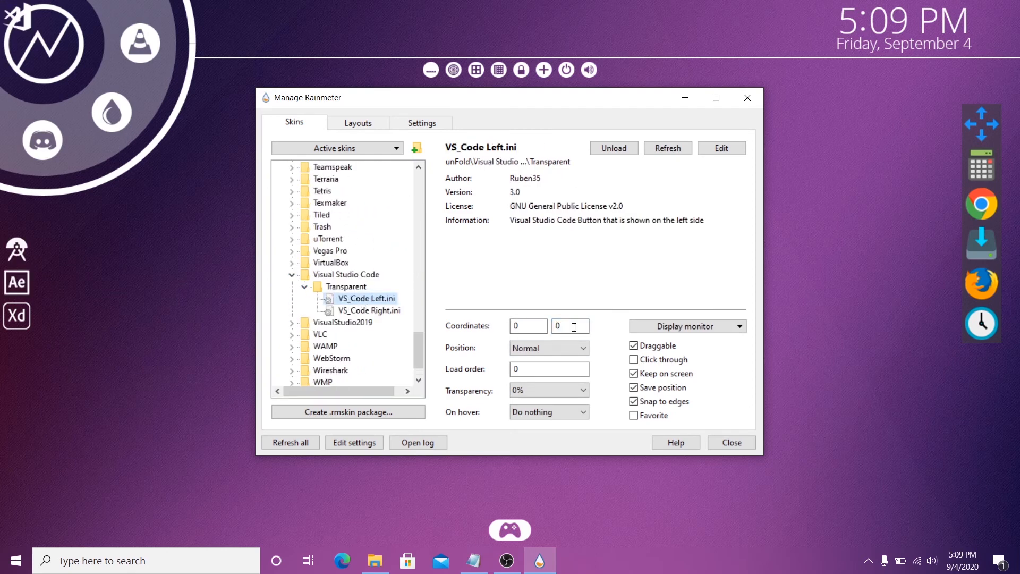
# Load unFold's transparent VLC skin and set its vertical coordinate to 500.
pyautogui.click(291, 334)
pyautogui.click(346, 358)
pyautogui.click(304, 323)
pyautogui.doubleClick(350, 335)
pyautogui.moveTo(563, 327); pyautogui.dragTo(528, 327)
pyautogui.write('500')
# Load unFold's transparent Chrome.ini skin and set its vertical coordinate to 610.
pyautogui.scroll(20, 385, 329)
pyautogui.click(291, 239)
pyautogui.doubleClick(358, 275)
pyautogui.doubleClick(561, 326)
pyautogui.write('610')
# Load unFold's transparent EnterTheGungeon Left.ini skin and set its vertical coordinate to 670.
pyautogui.click(291, 346)
pyautogui.doubleClick(345, 358)
pyautogui.doubleClick(347, 358)
pyautogui.write('660')
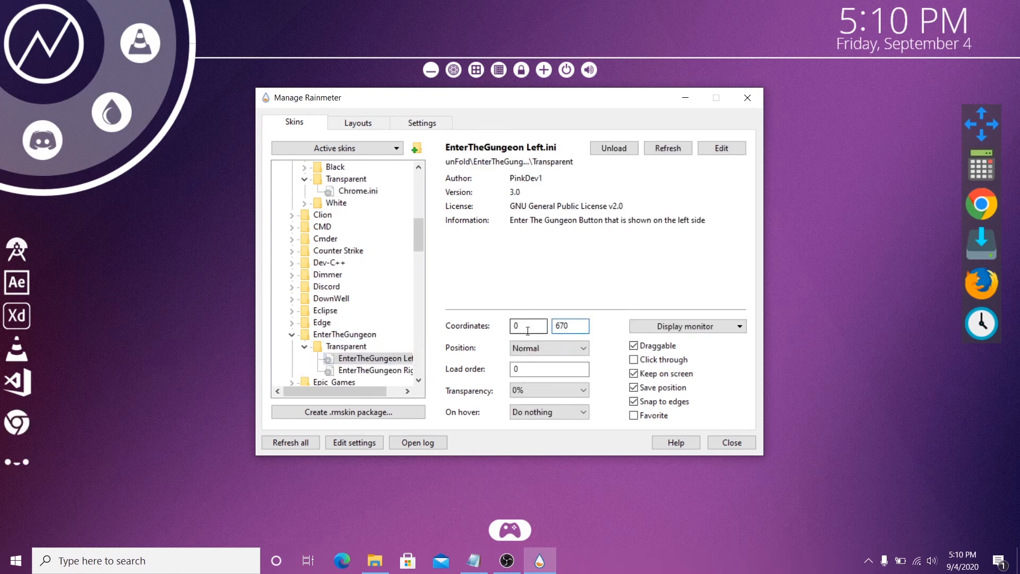
# Load unFold's transparent GeoGebra and uTorrent skins, setting the uTorrent button's vertical coordinate to 760.
pyautogui.scroll(-3, 357, 341)
pyautogui.click(292, 322)
pyautogui.press('BackSpace')
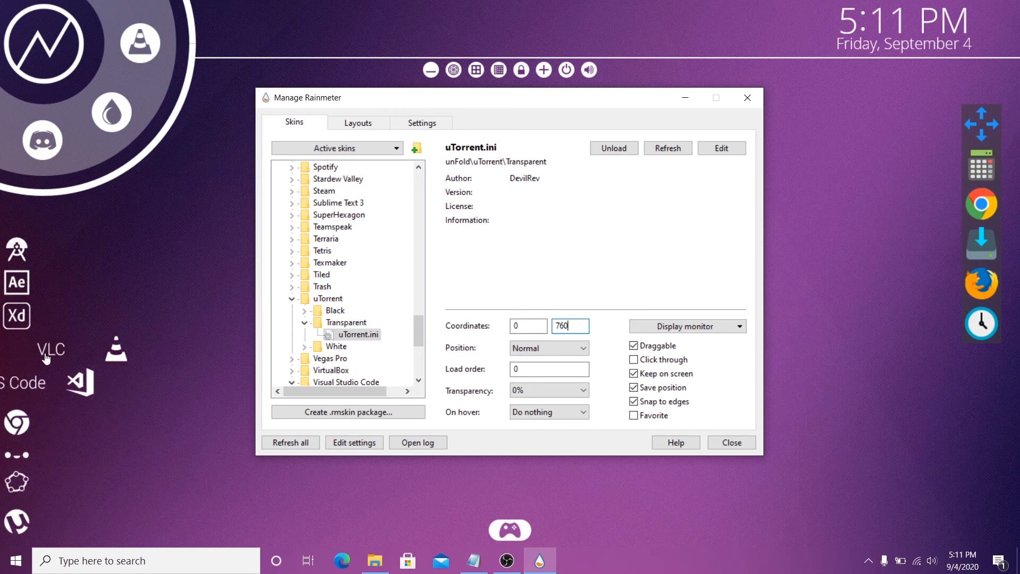
# Test the unFold VLC button by launching VLC and accepting its privacy policy, and close both VLC and the Rainmeter manager.
pyautogui.click(70, 353)
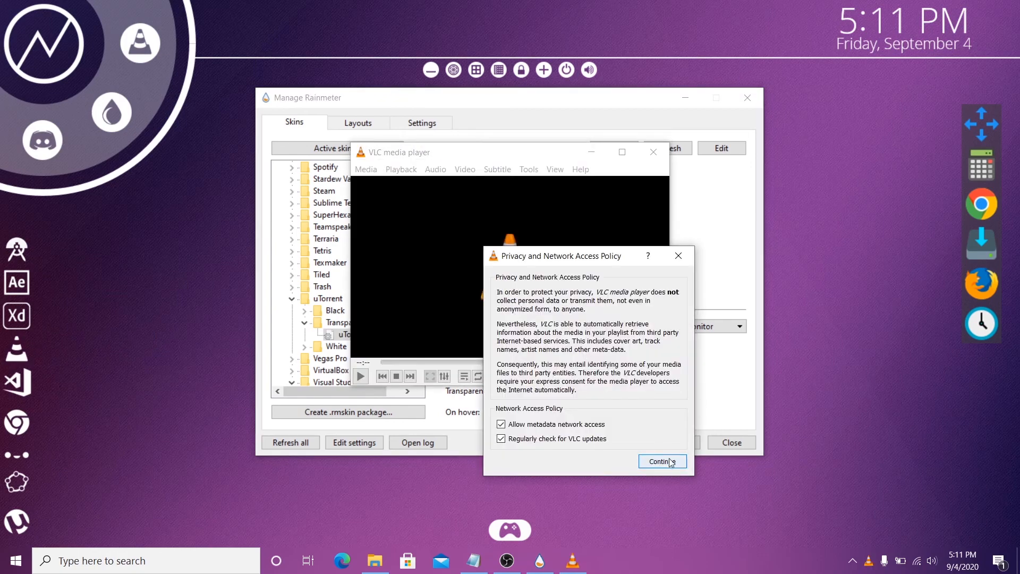
pyautogui.click(671, 460)
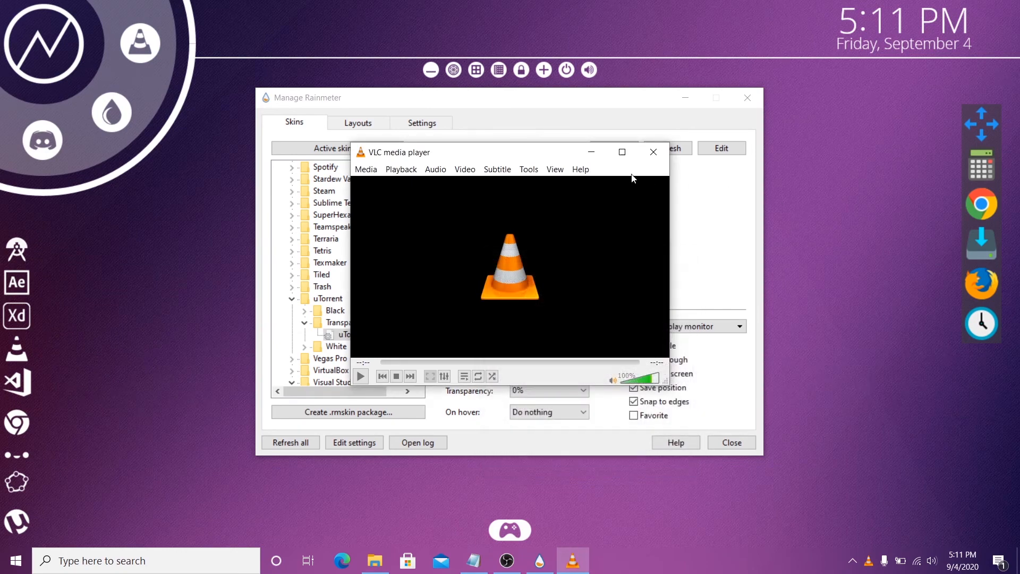
pyautogui.click(654, 152)
pyautogui.click(747, 98)
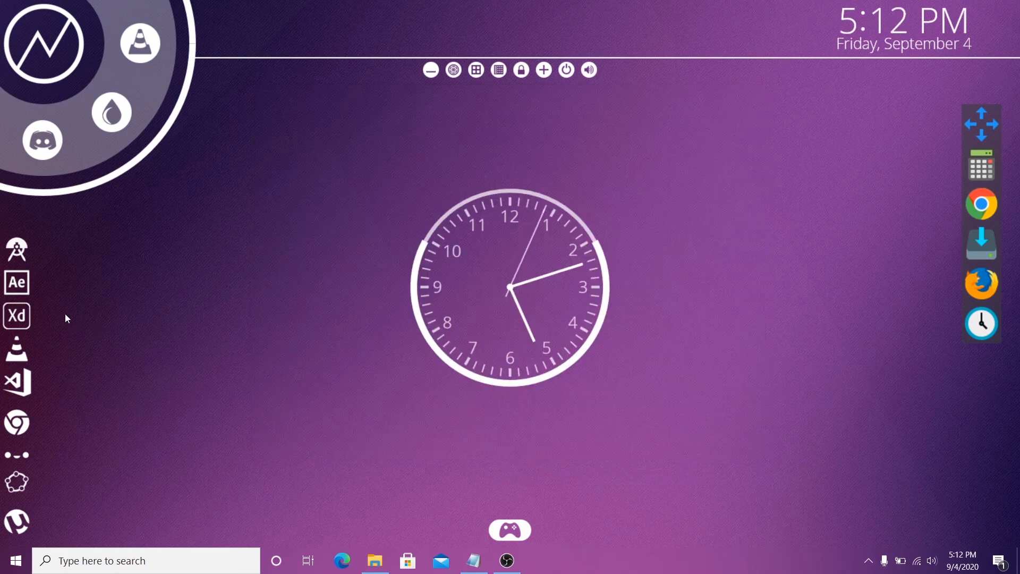
# Open the folder of the loaded unFold VLC Transparent skin through Rainmeter and open its VLC configuration file.
pyautogui.click(868, 560)
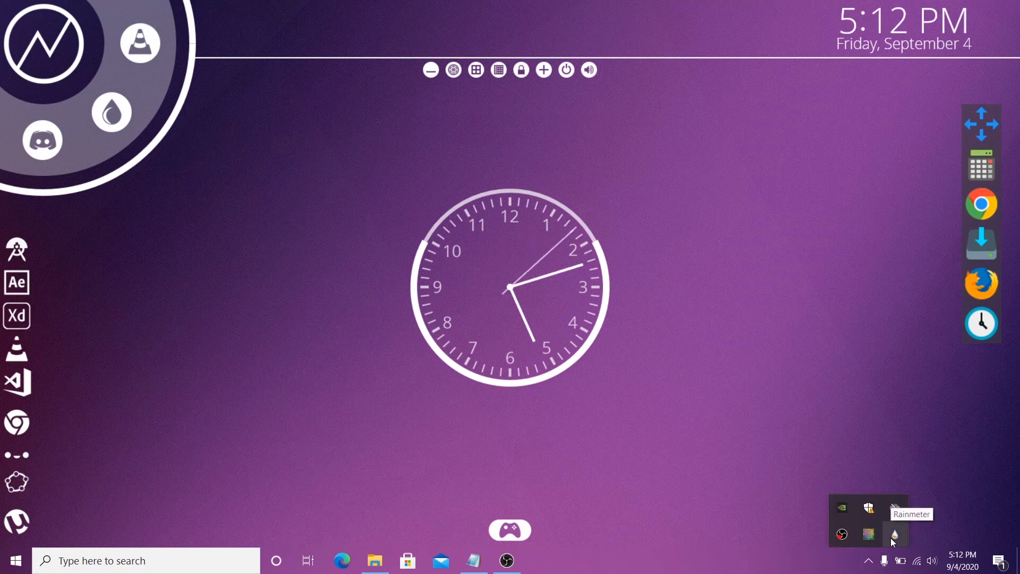
pyautogui.rightClick(894, 534)
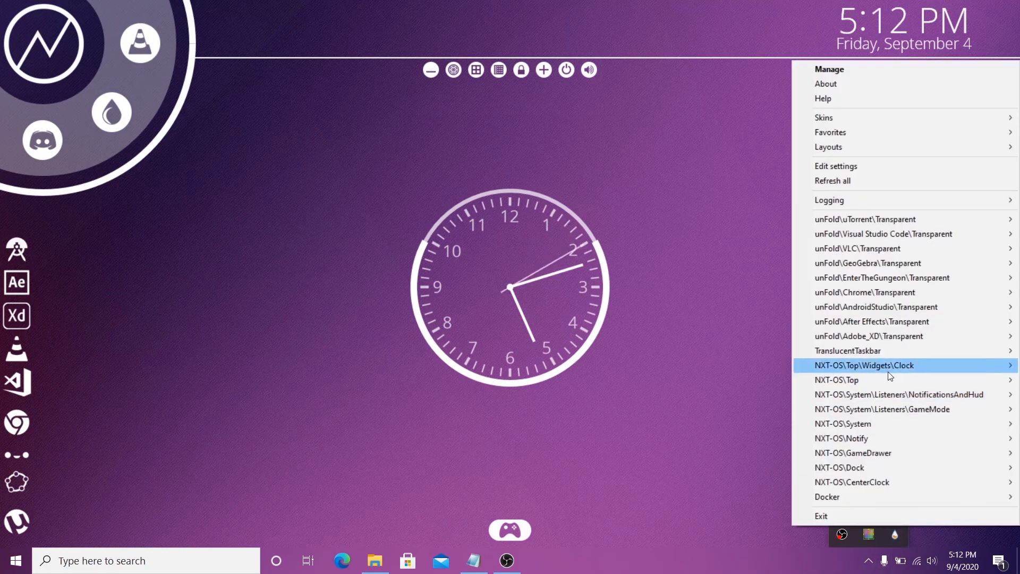
pyautogui.moveTo(935, 248)
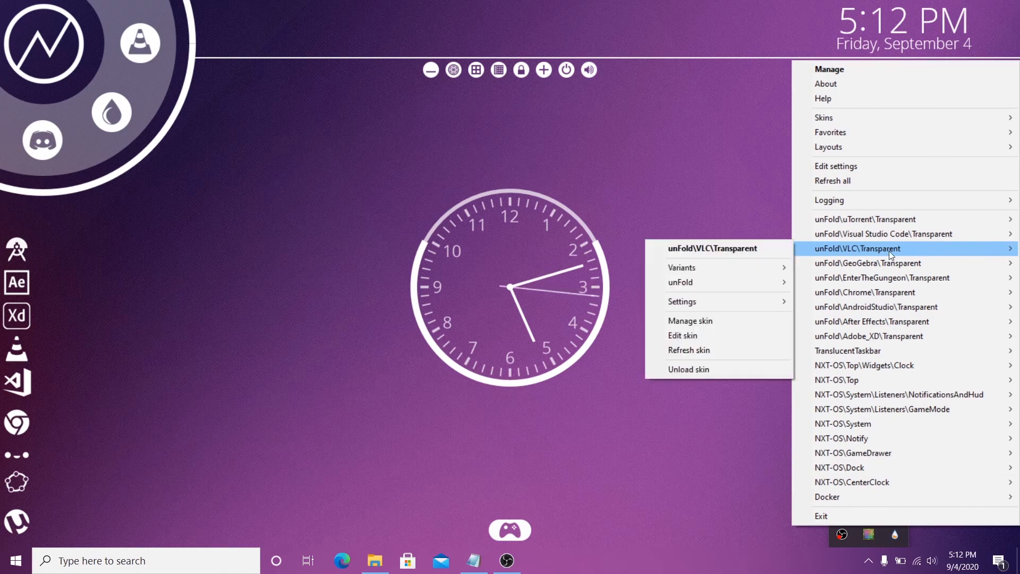
pyautogui.click(747, 248)
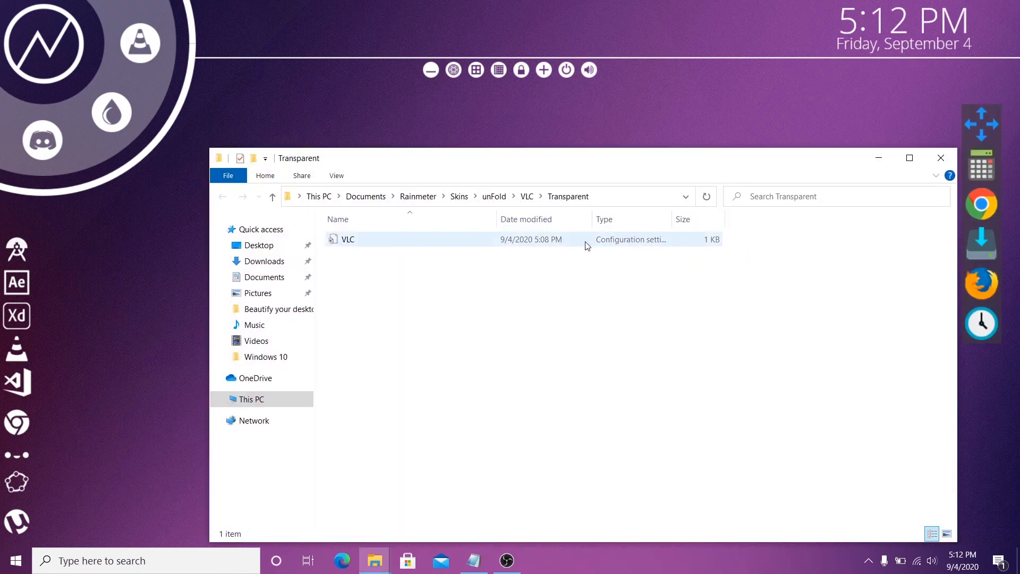
pyautogui.doubleClick(494, 244)
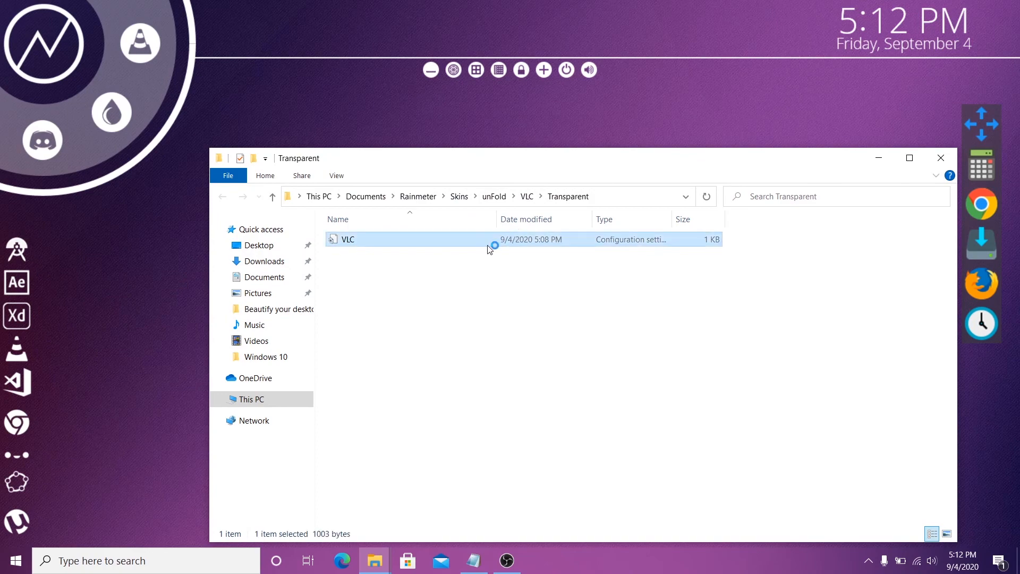
# Examine the VLC executable path in the LeftMouseUpAction line, and close the configuration file and its folder.
pyautogui.scroll(-3, 373, 293)
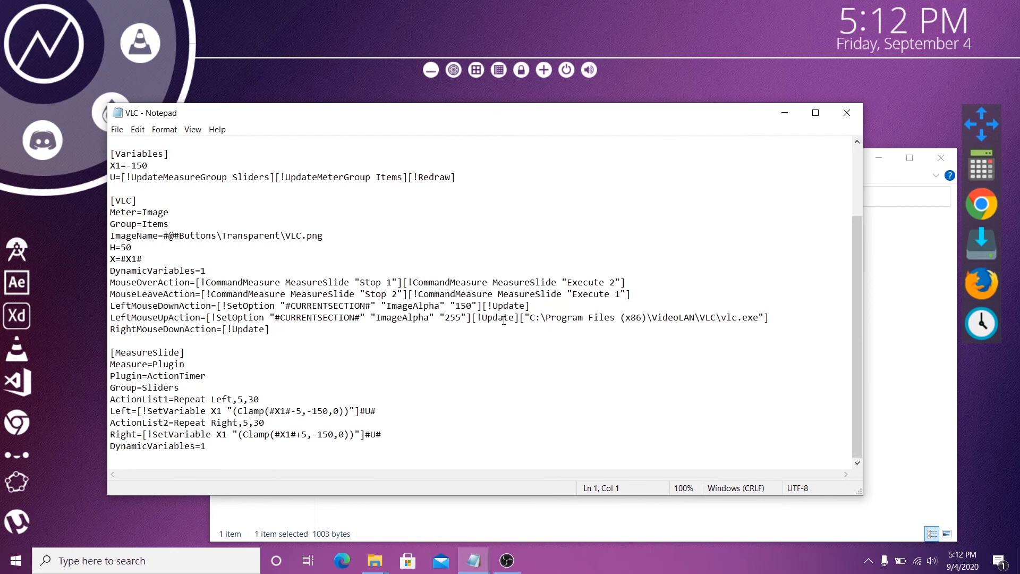
pyautogui.moveTo(529, 317); pyautogui.dragTo(762, 319)
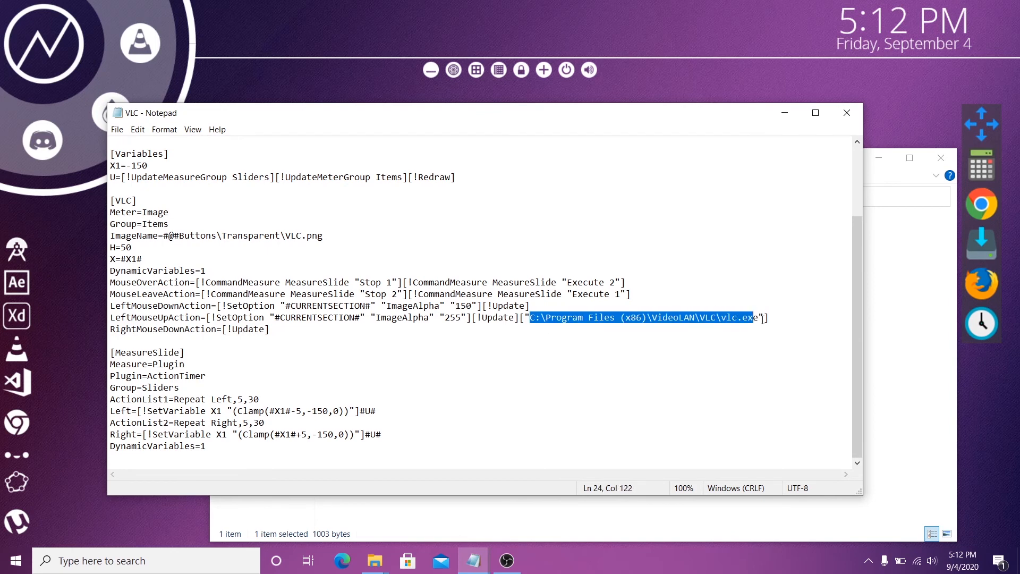
pyautogui.moveTo(661, 356); pyautogui.dragTo(546, 321)
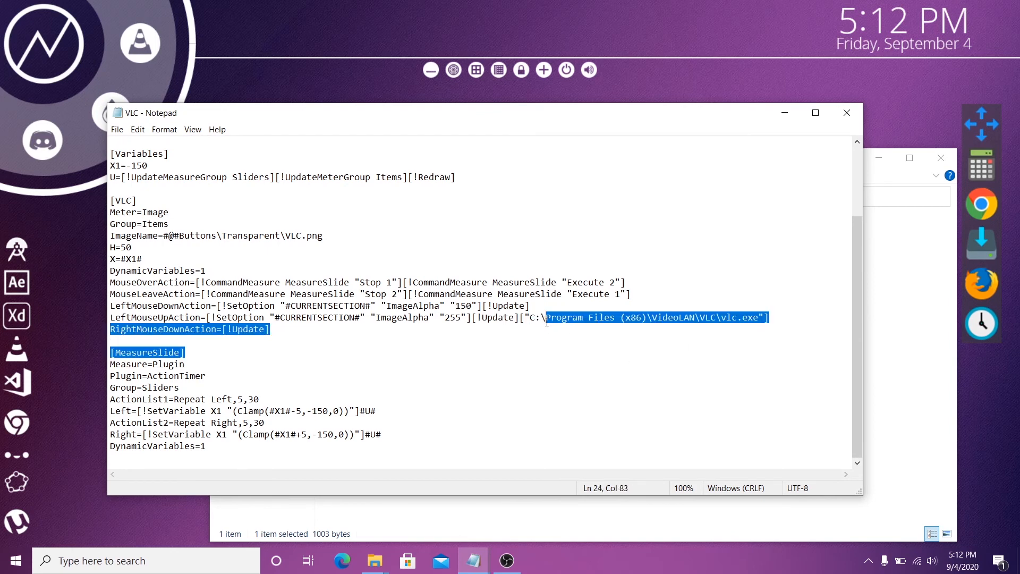
pyautogui.click(650, 317)
pyautogui.moveTo(760, 317); pyautogui.dragTo(727, 317)
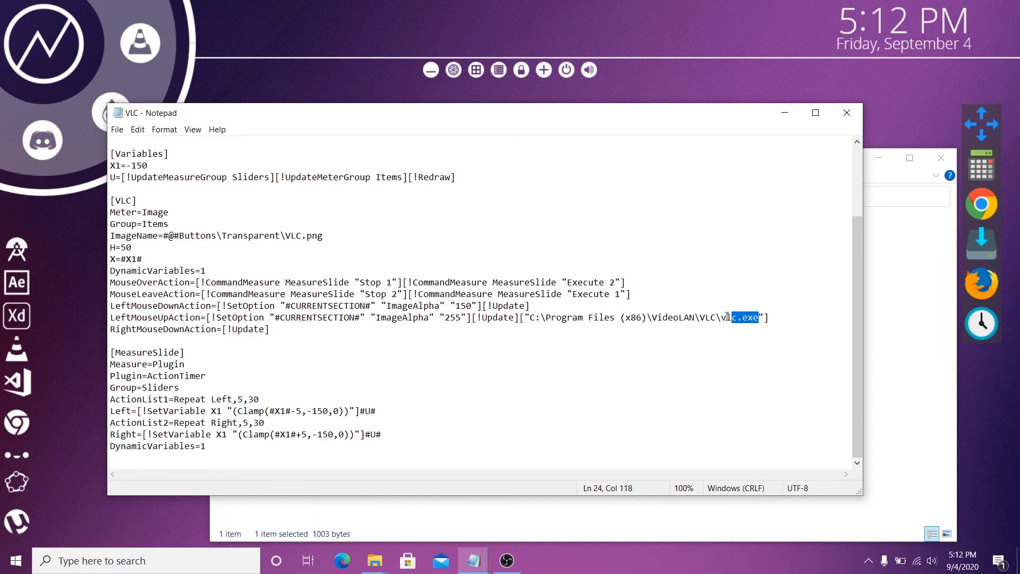
pyautogui.click(692, 338)
pyautogui.click(849, 121)
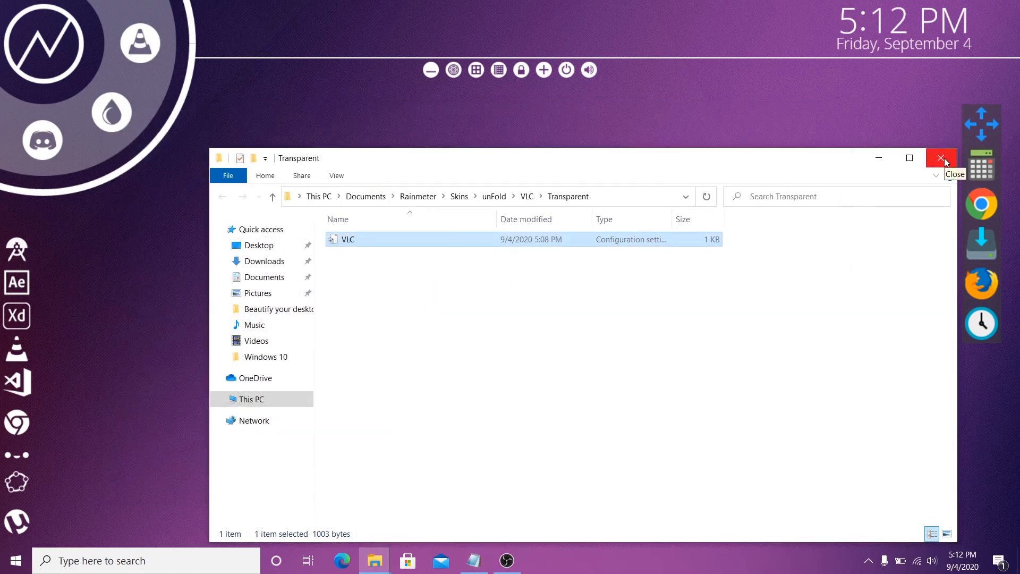
pyautogui.click(944, 160)
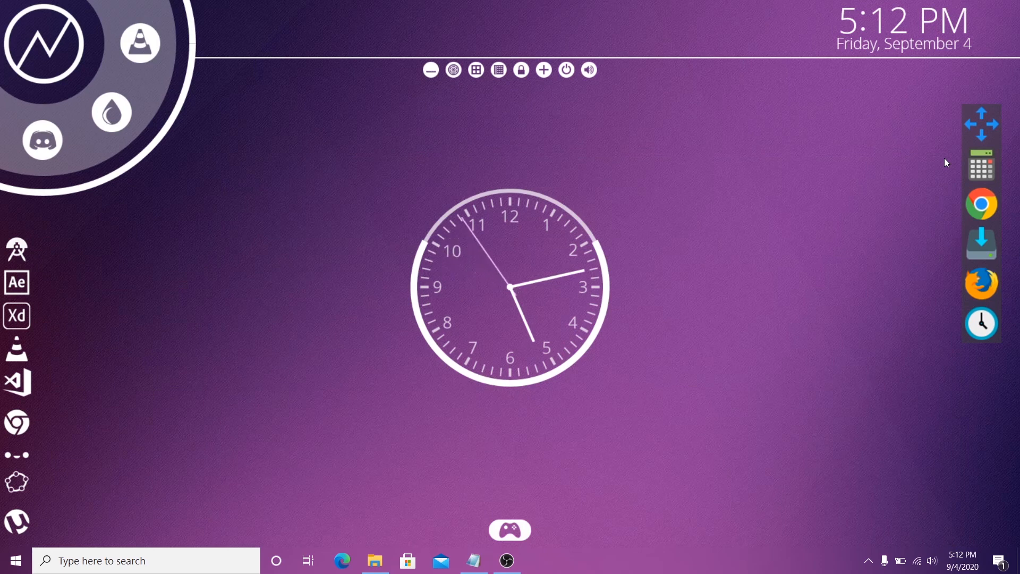
# Hide the search box on the Windows taskbar.
pyautogui.rightClick(657, 571)
pyautogui.press('Escape')
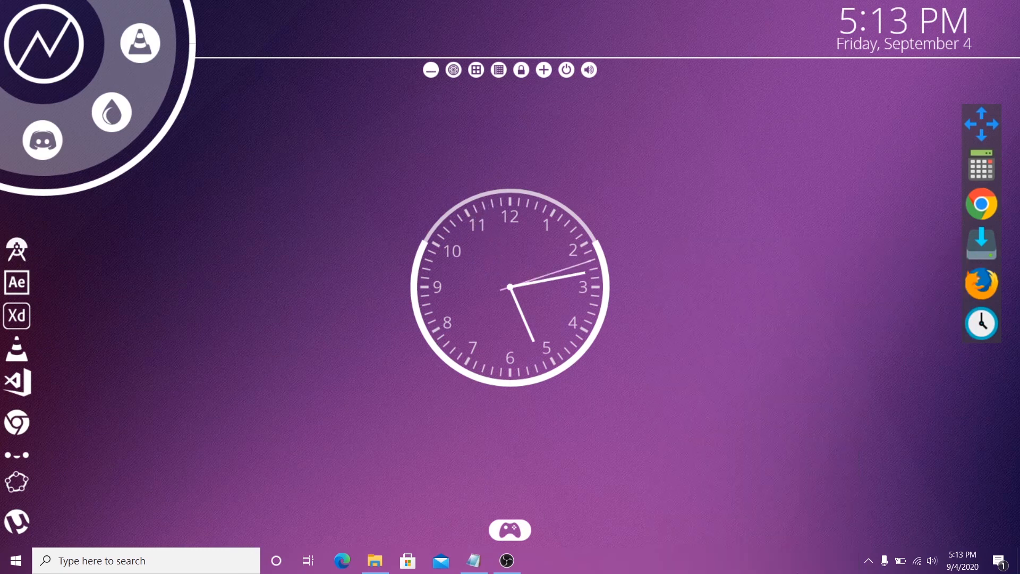
pyautogui.rightClick(683, 571)
pyautogui.moveTo(822, 281)
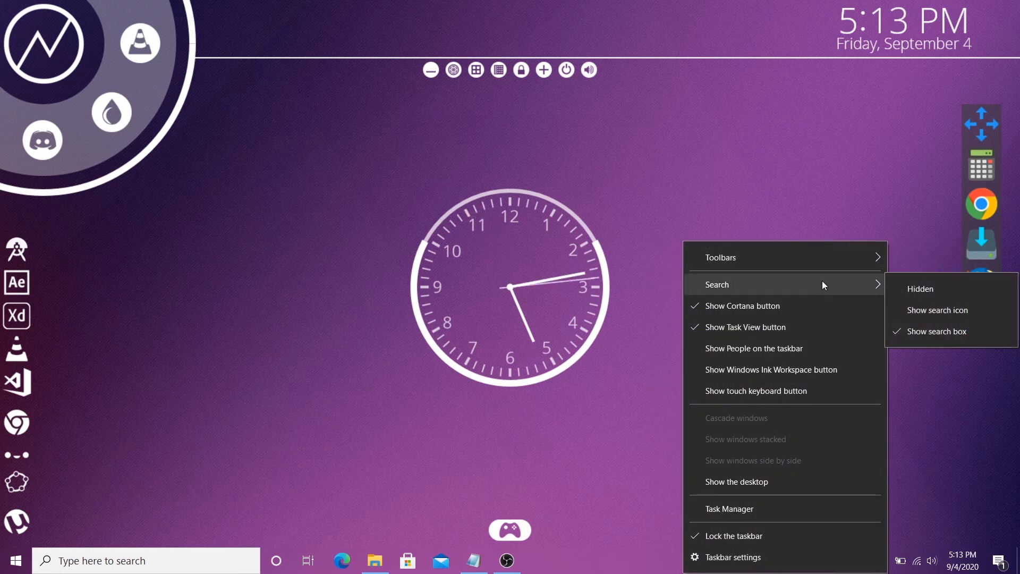
pyautogui.click(909, 289)
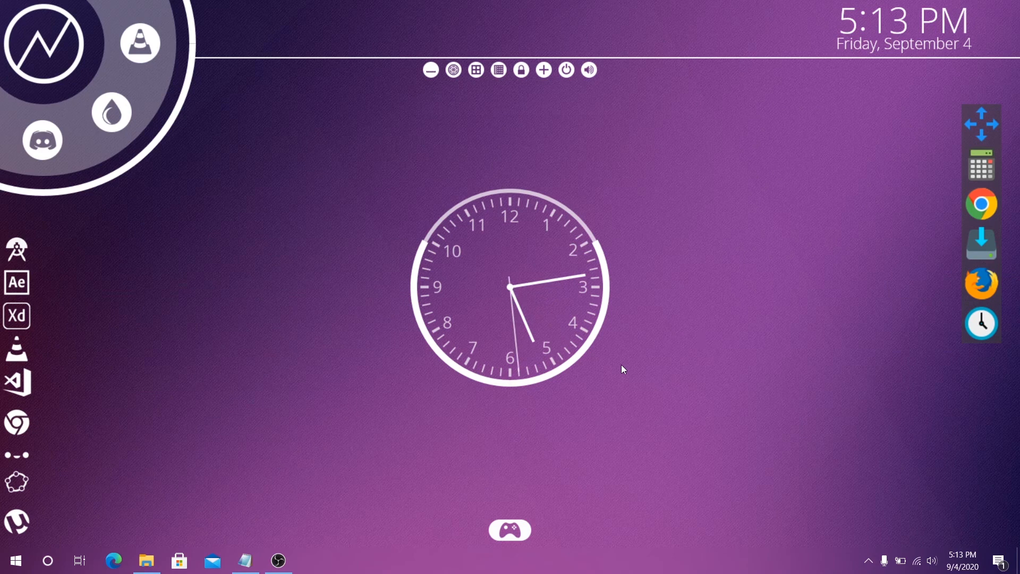
# Extract the walpaper collection archive in the Windows 10 folder and open its computers walpaper collection subfolder.
pyautogui.click(146, 560)
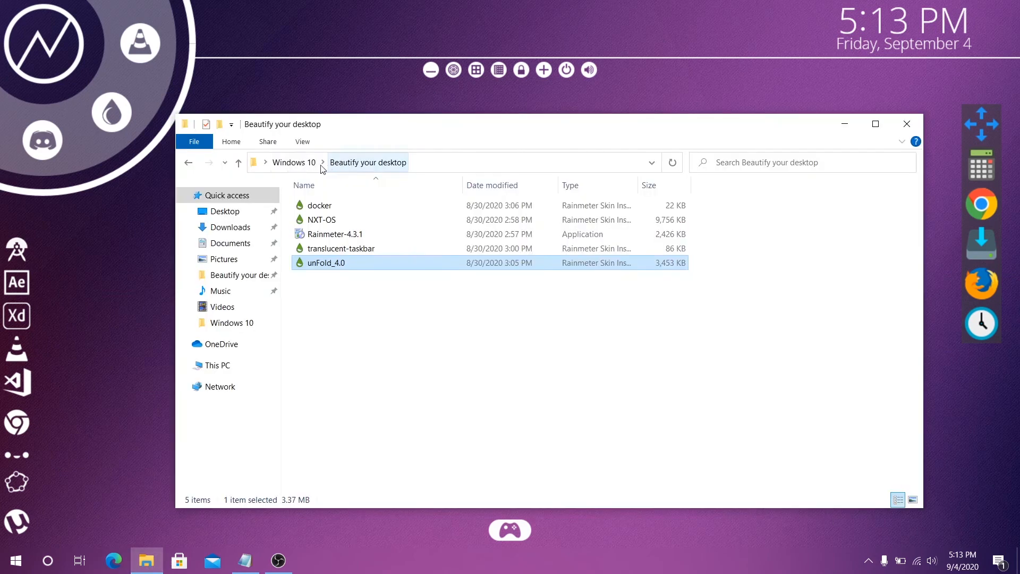
pyautogui.click(291, 164)
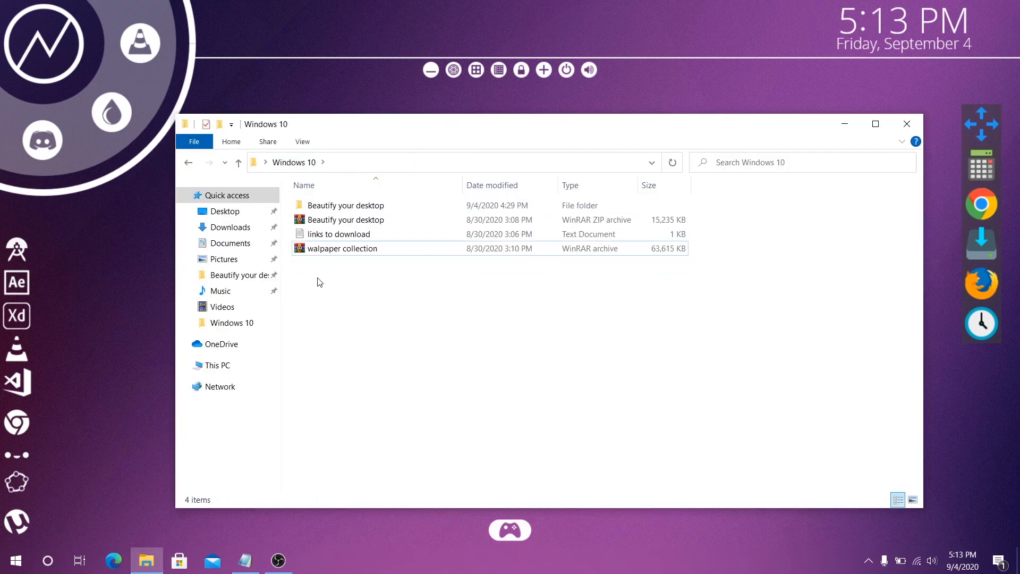
pyautogui.rightClick(365, 257)
pyautogui.click(469, 282)
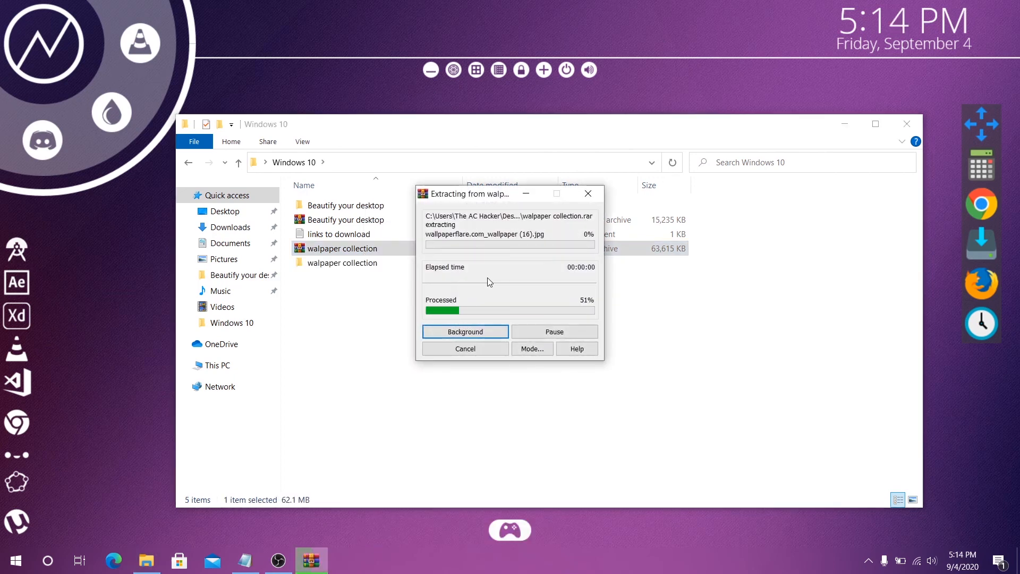
pyautogui.doubleClick(416, 263)
pyautogui.doubleClick(411, 206)
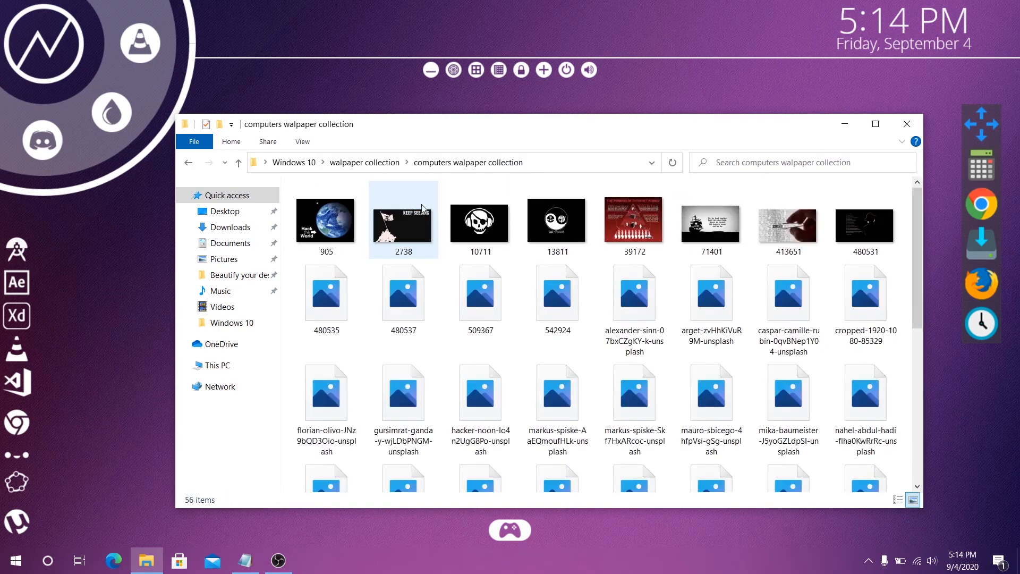
# Browse the computers walpaper collection and set wallpaperflare.com_wallpaper (26) as the desktop background.
pyautogui.scroll(-6, 455, 337)
pyautogui.scroll(6, 455, 337)
pyautogui.scroll(-6, 585, 299)
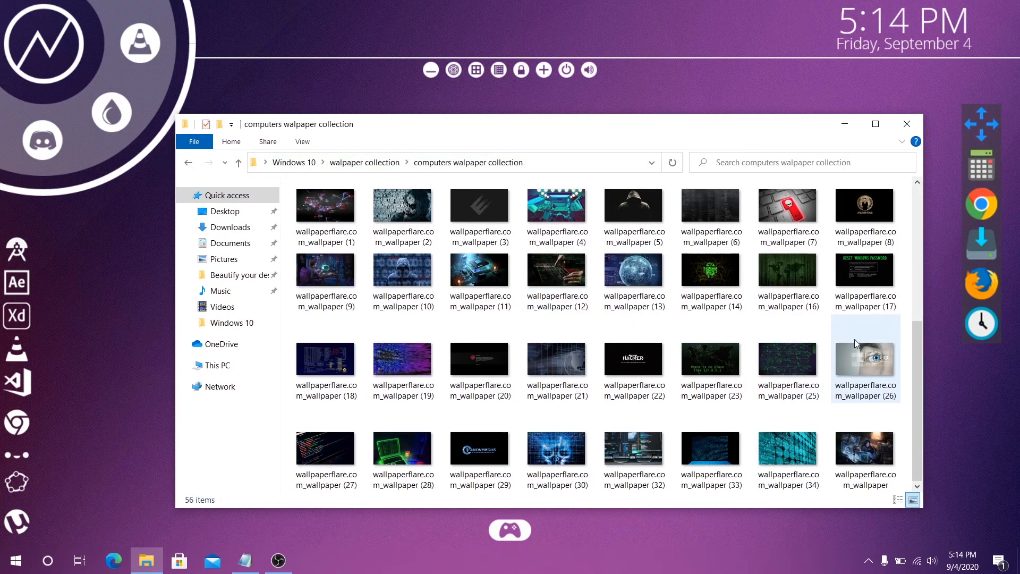
pyautogui.rightClick(855, 403)
pyautogui.click(864, 359)
pyautogui.rightClick(864, 359)
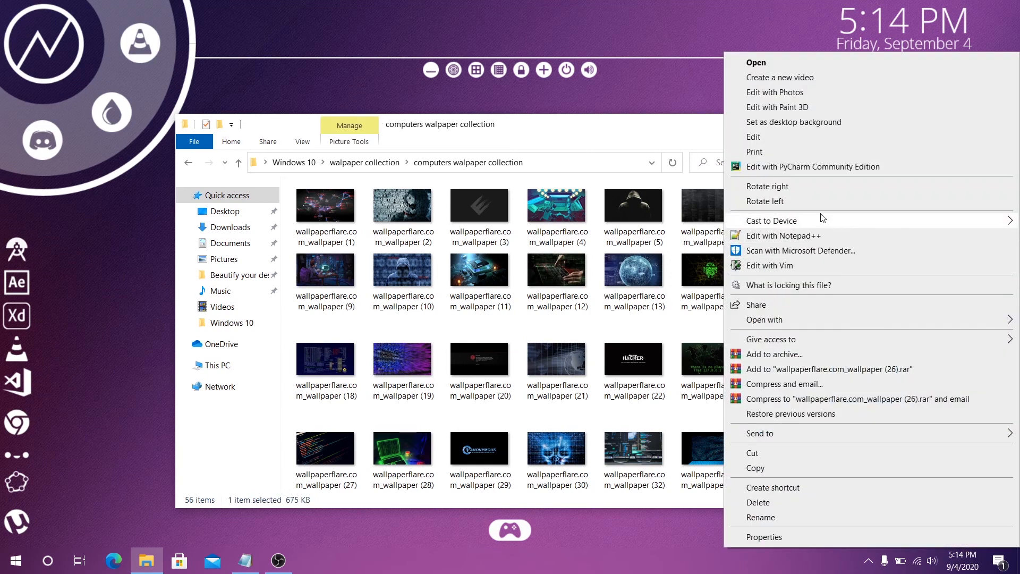
pyautogui.click(794, 122)
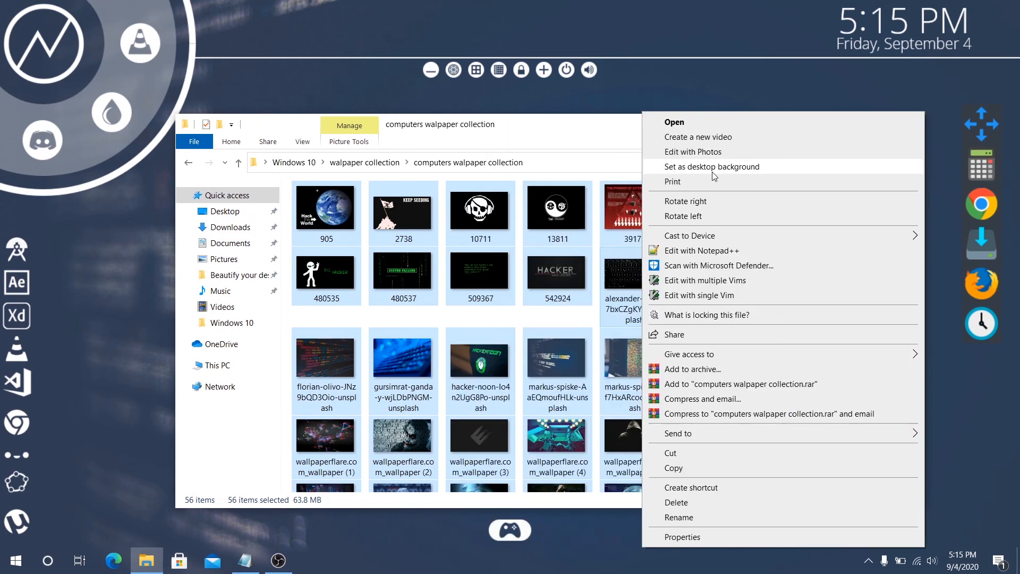
# Set all images of the computers walpaper collection as the desktop background and switch to another wallpaper from it.
pyautogui.click(551, 125)
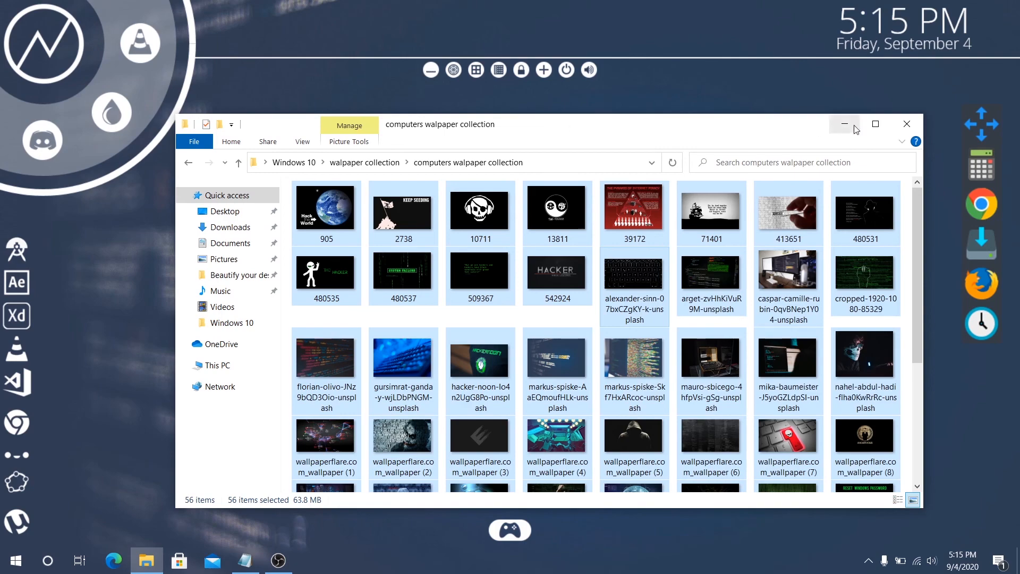
pyautogui.click(889, 124)
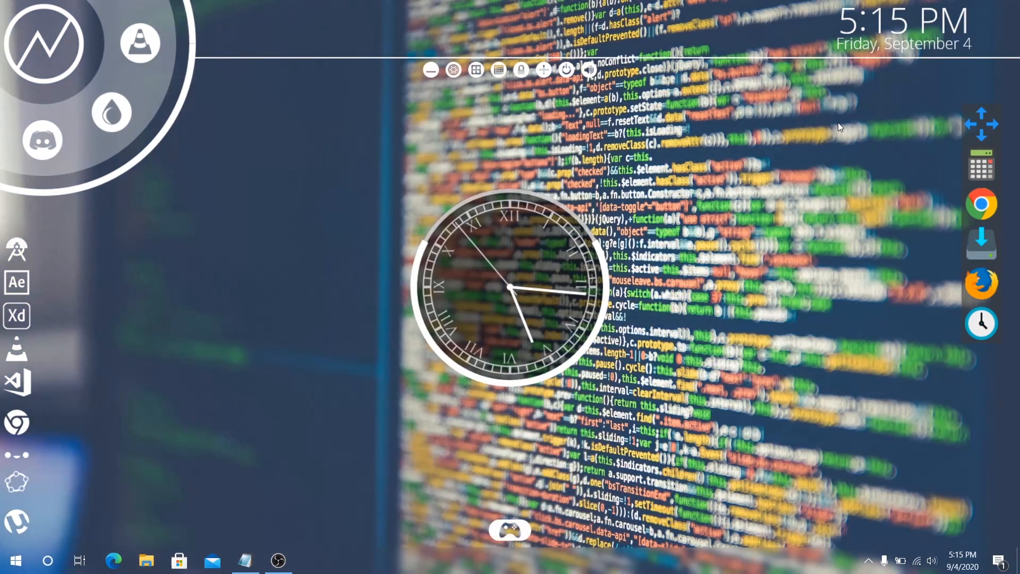
pyautogui.rightClick(649, 170)
pyautogui.click(581, 447)
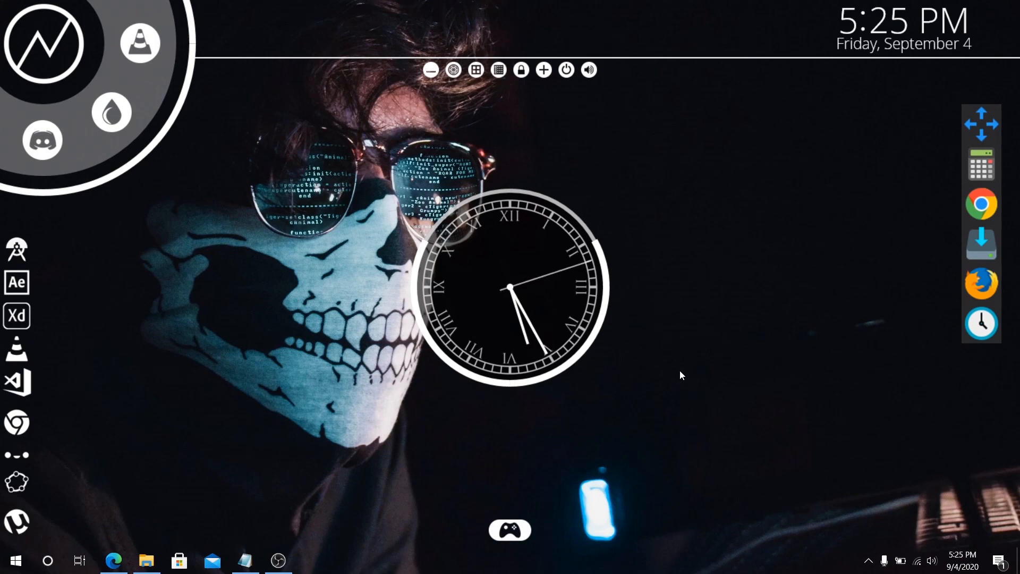
pyautogui.hotkey('alt', 'Tab')
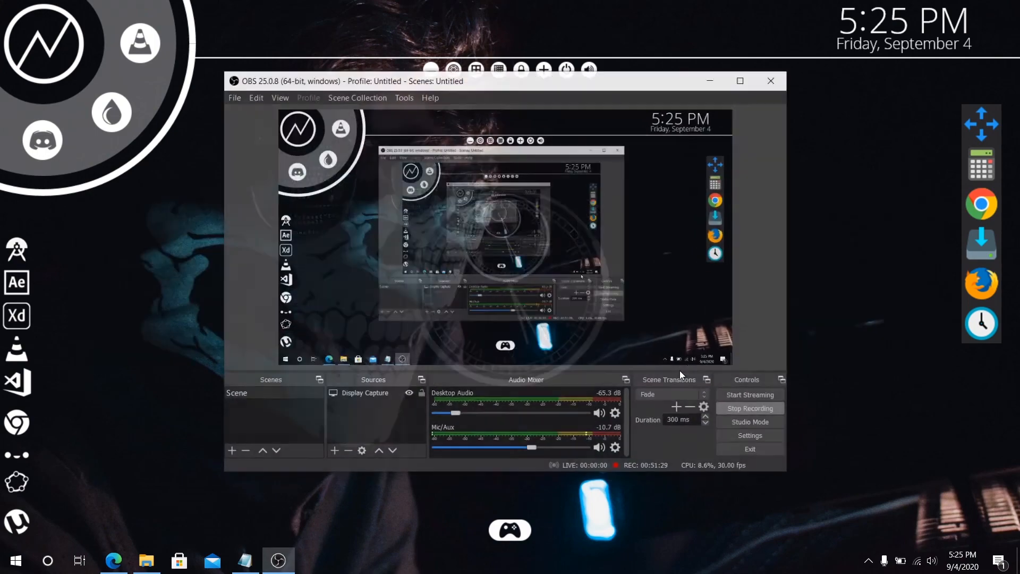